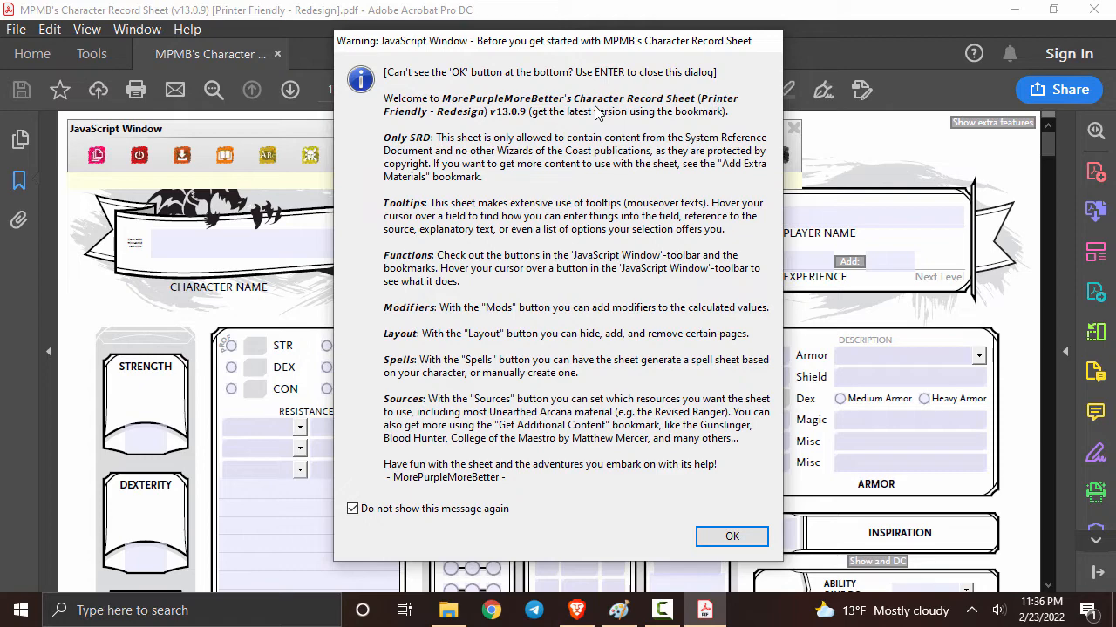
- Dismiss the welcome message and import all_WotC_pub+UA dec2021.js as additional source material for the sheet
click(732, 536)
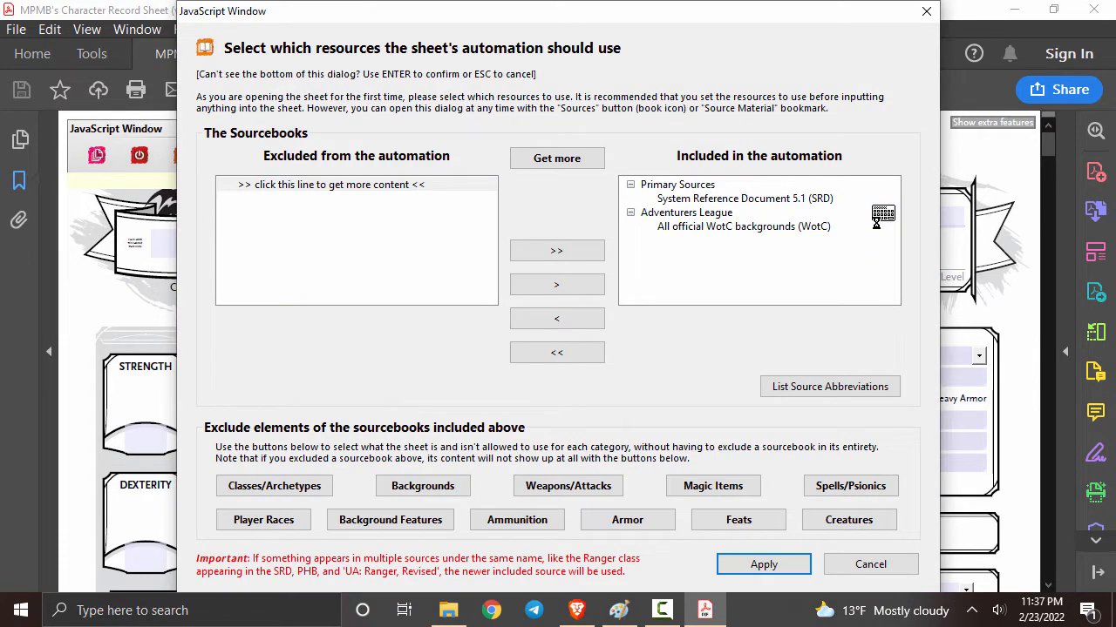
click(561, 161)
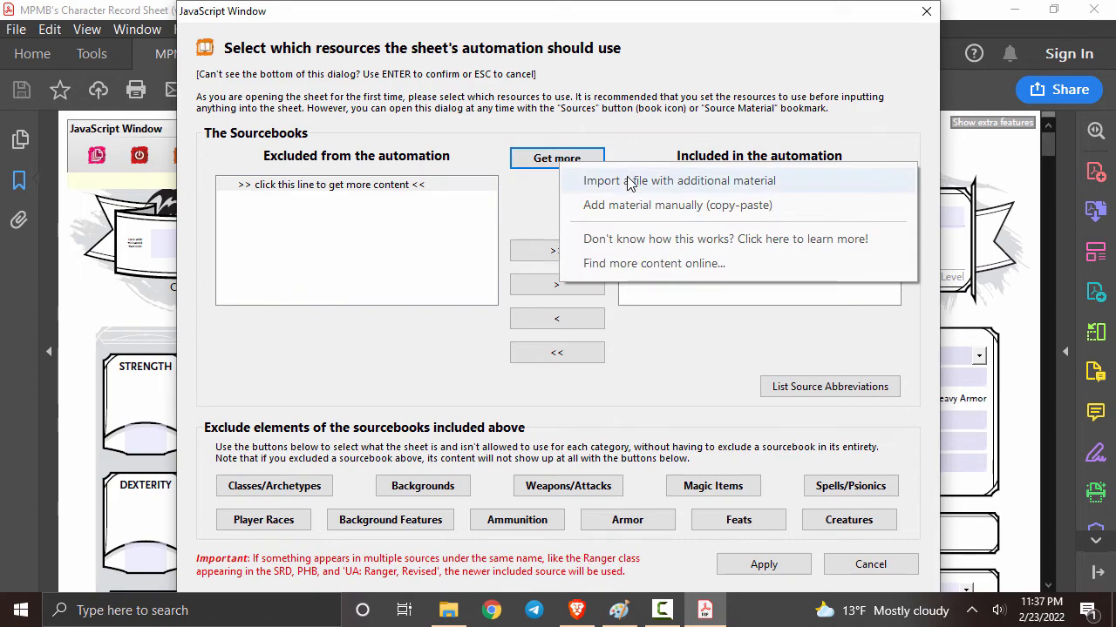
click(629, 181)
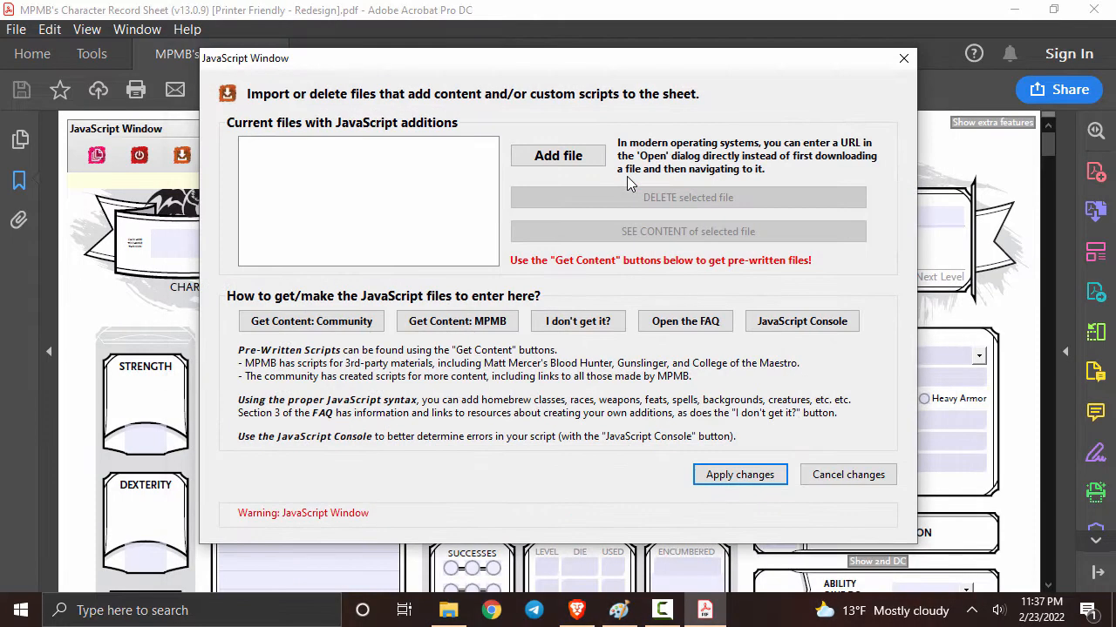
click(568, 157)
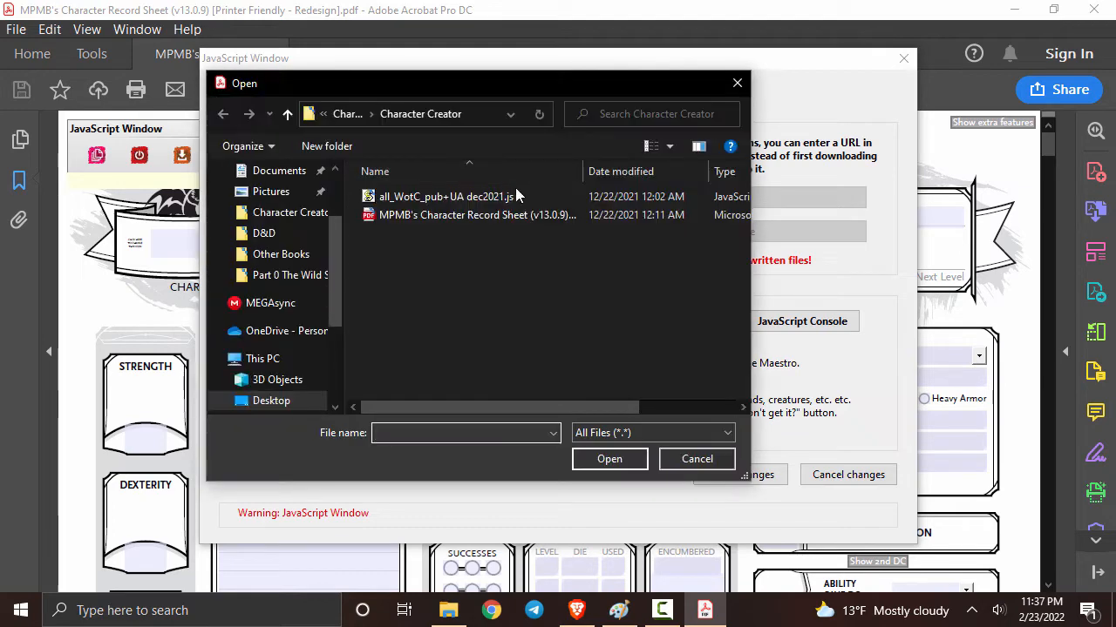
double_click(490, 198)
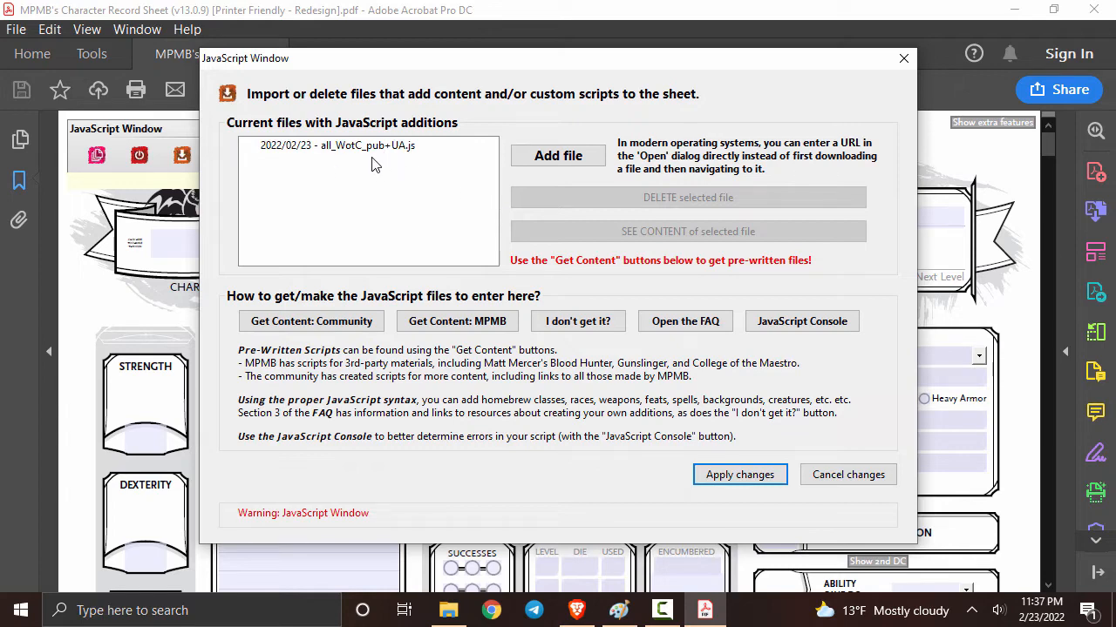
click(737, 477)
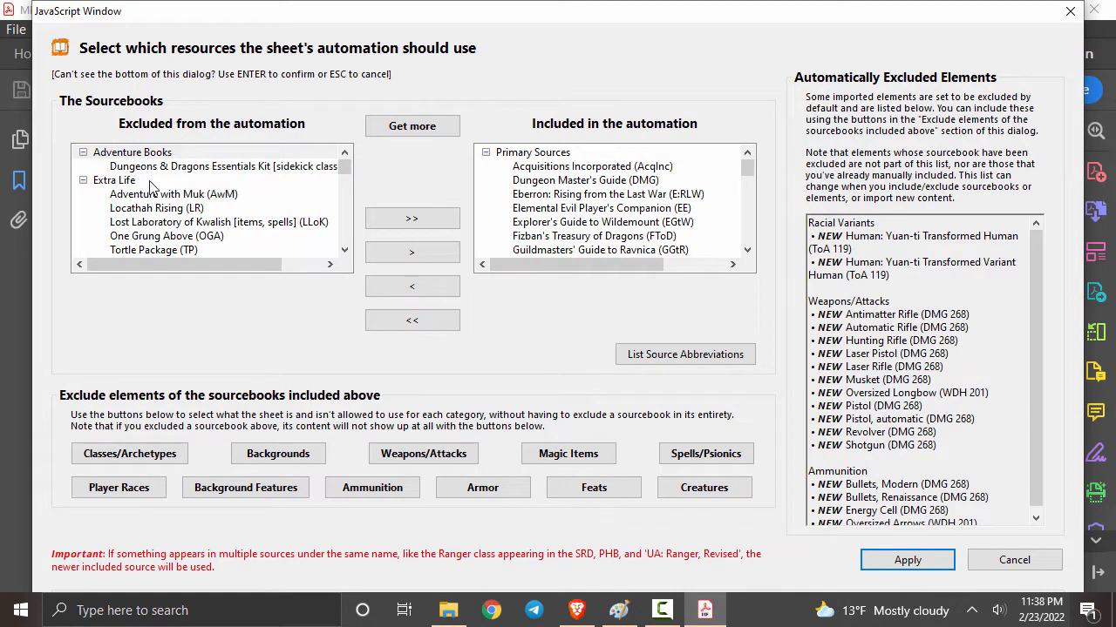
- Review the excluded and included sourcebooks and apply the default source selection
scroll(209, 204, down, 15)
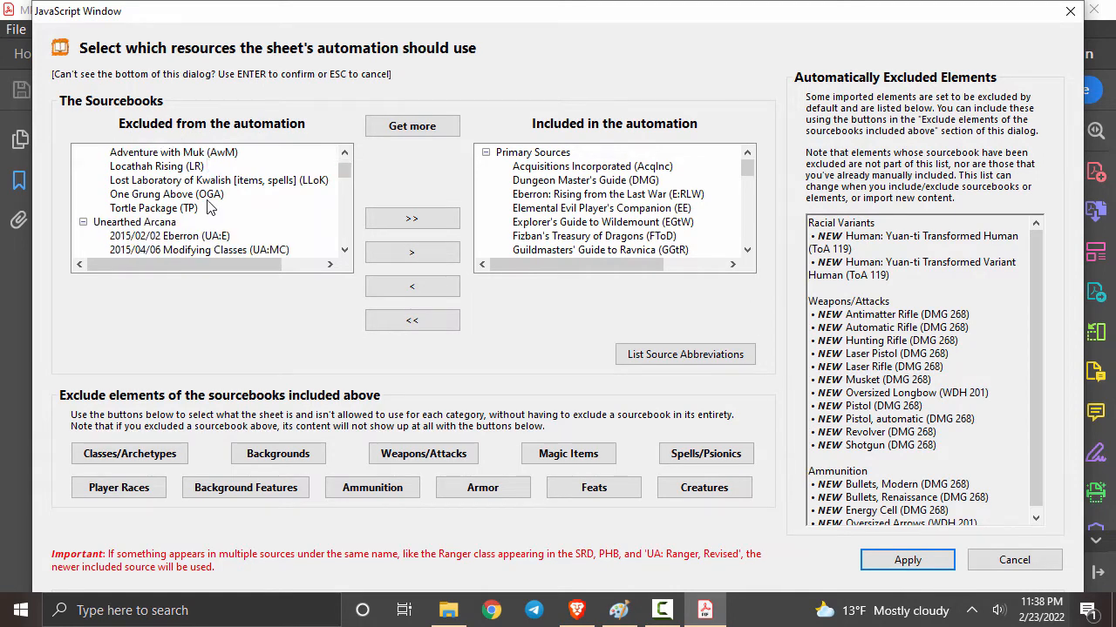
scroll(210, 206, down, 12)
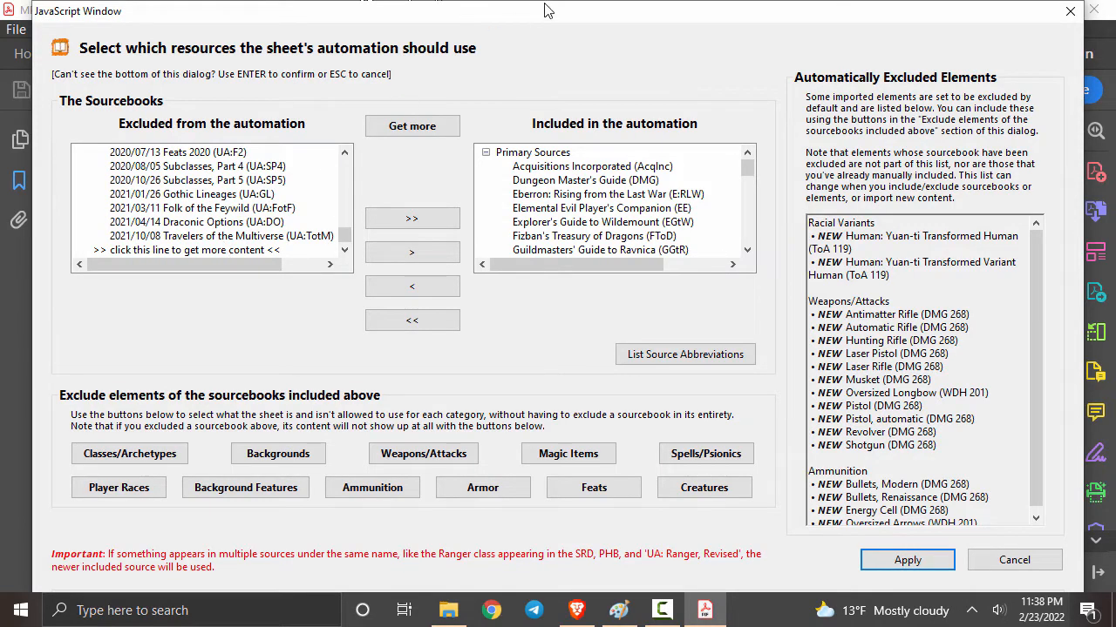
scroll(641, 170, down, 10)
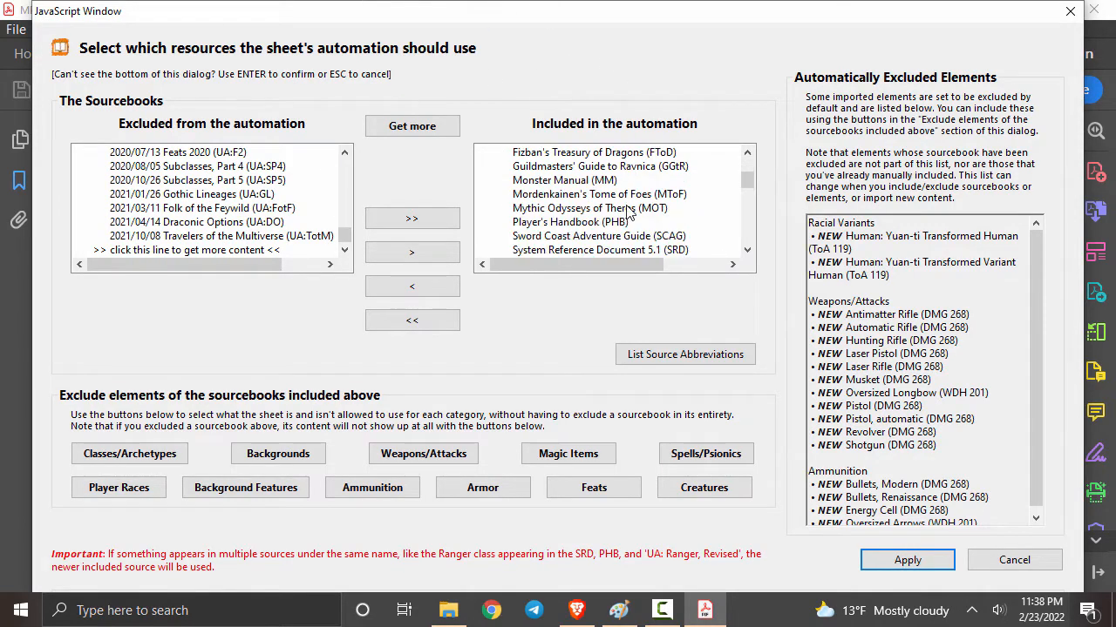
scroll(630, 212, down, 3)
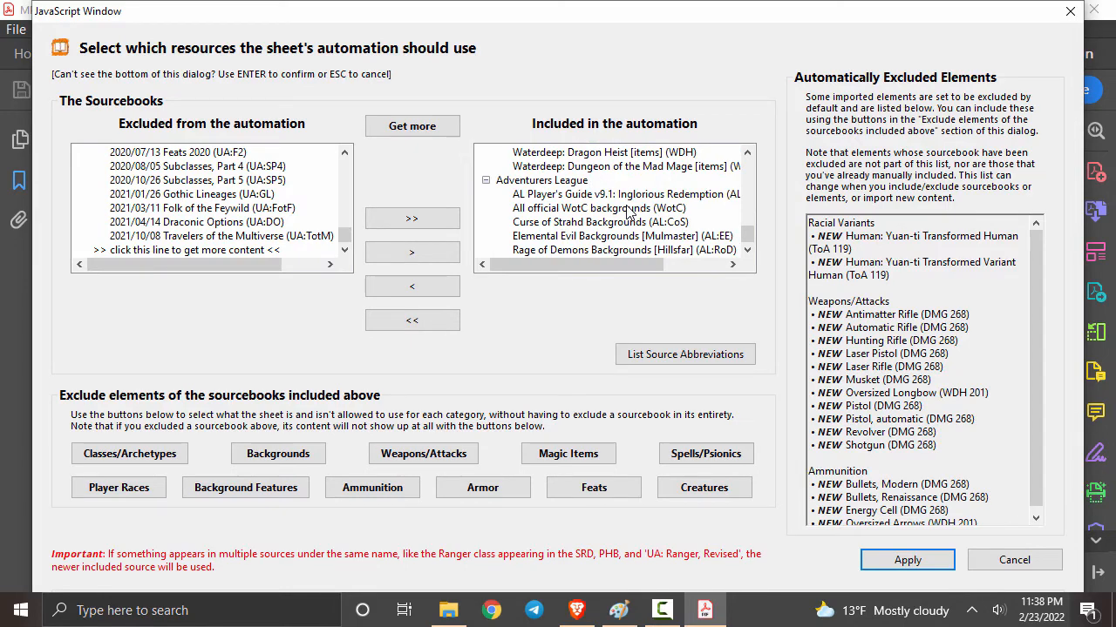
click(902, 561)
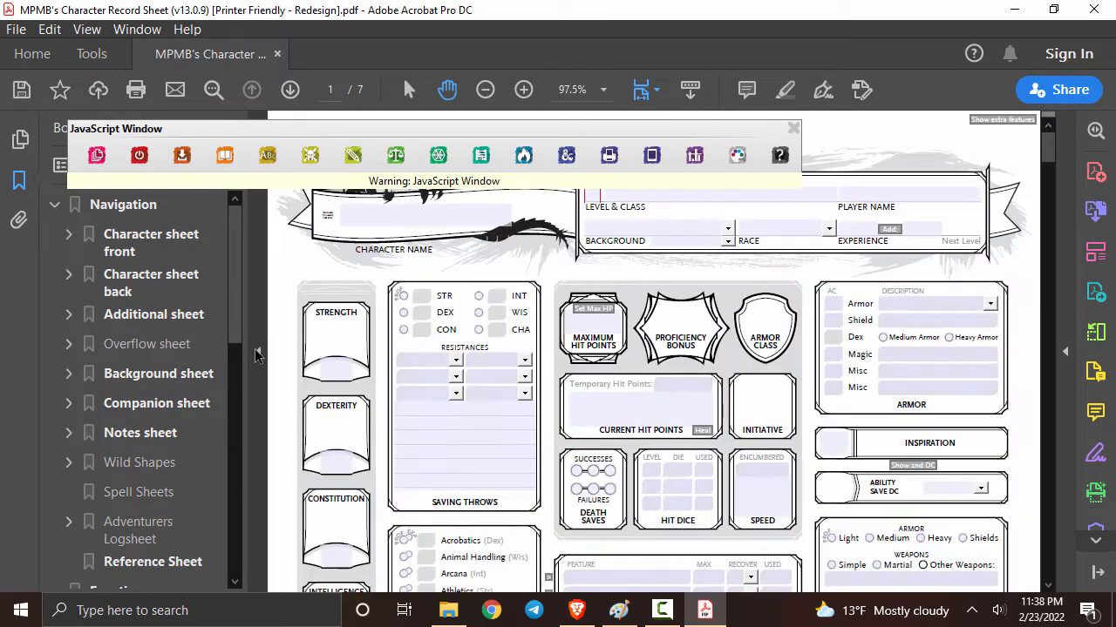
- Collapse the bookmarks, fill in the player's name and name the character Advent
click(257, 355)
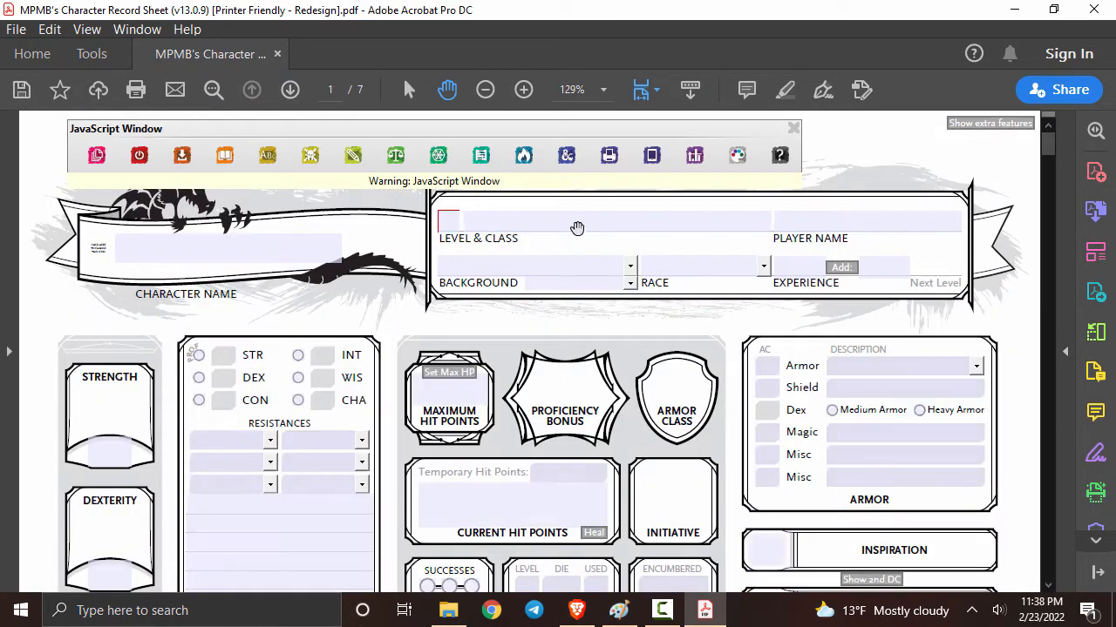
click(865, 223)
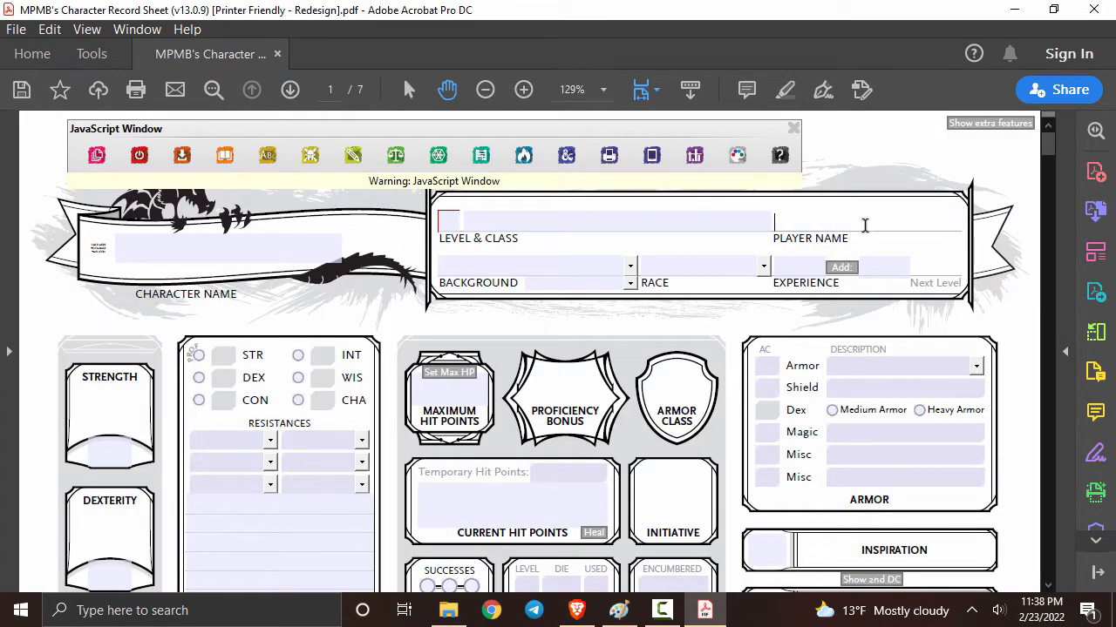
text(Brandon)
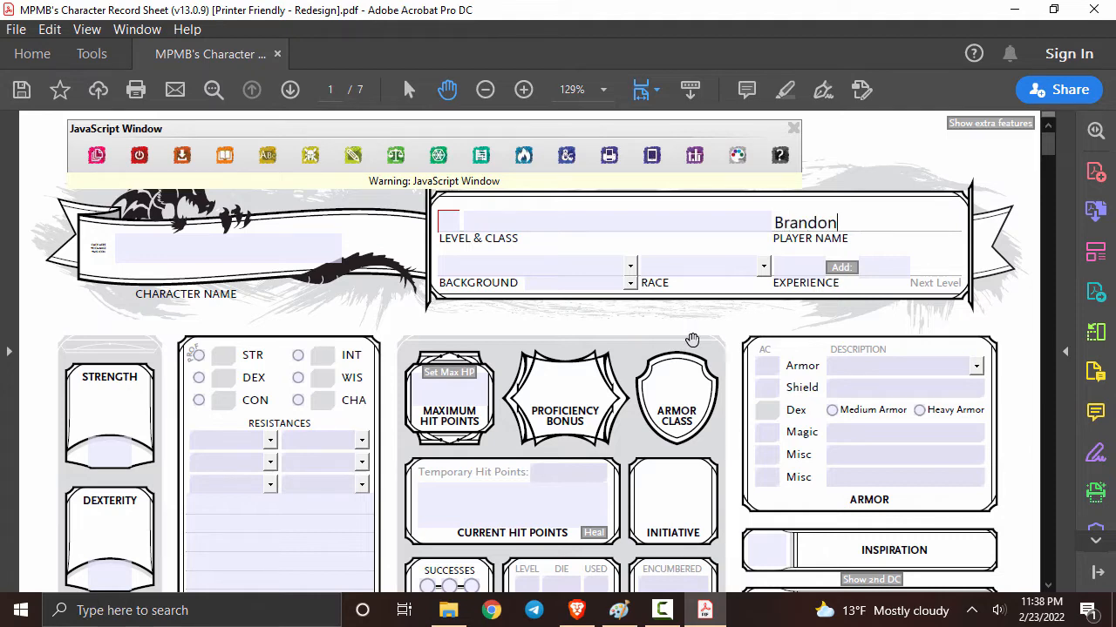
click(261, 254)
text(Advent)
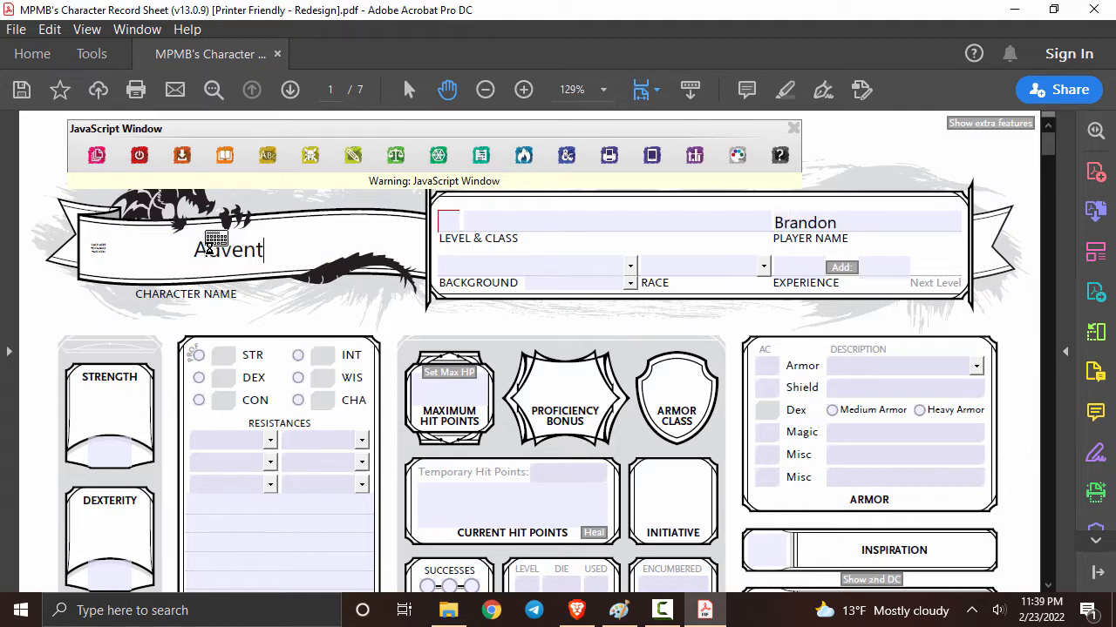
- Set the character's class to Rogue with the Arcane Trickster subclass and apply it
click(544, 219)
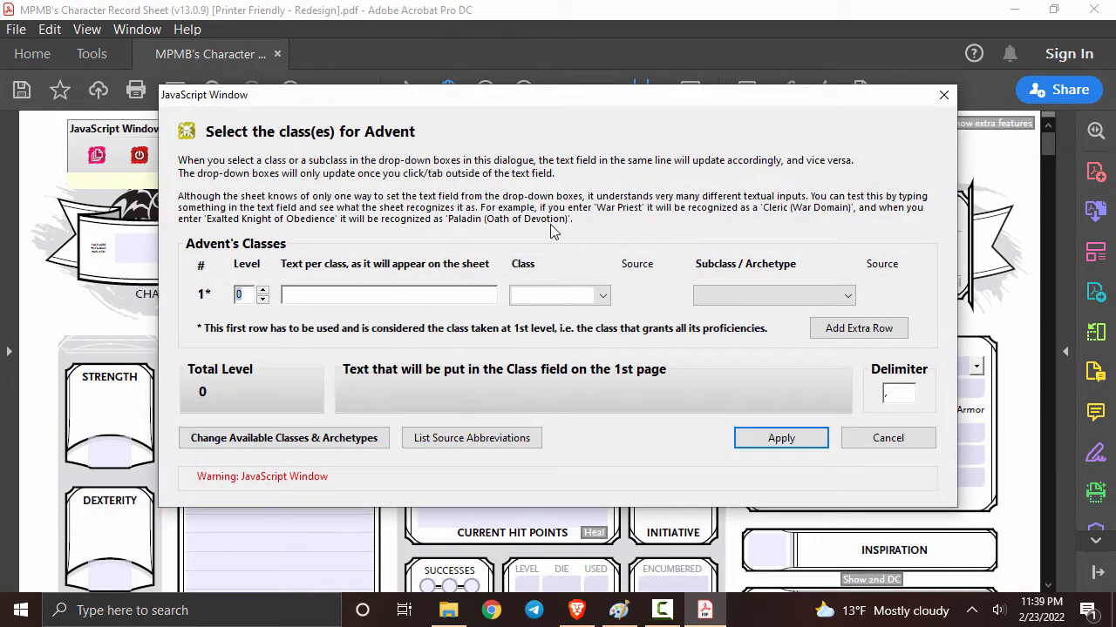
click(605, 298)
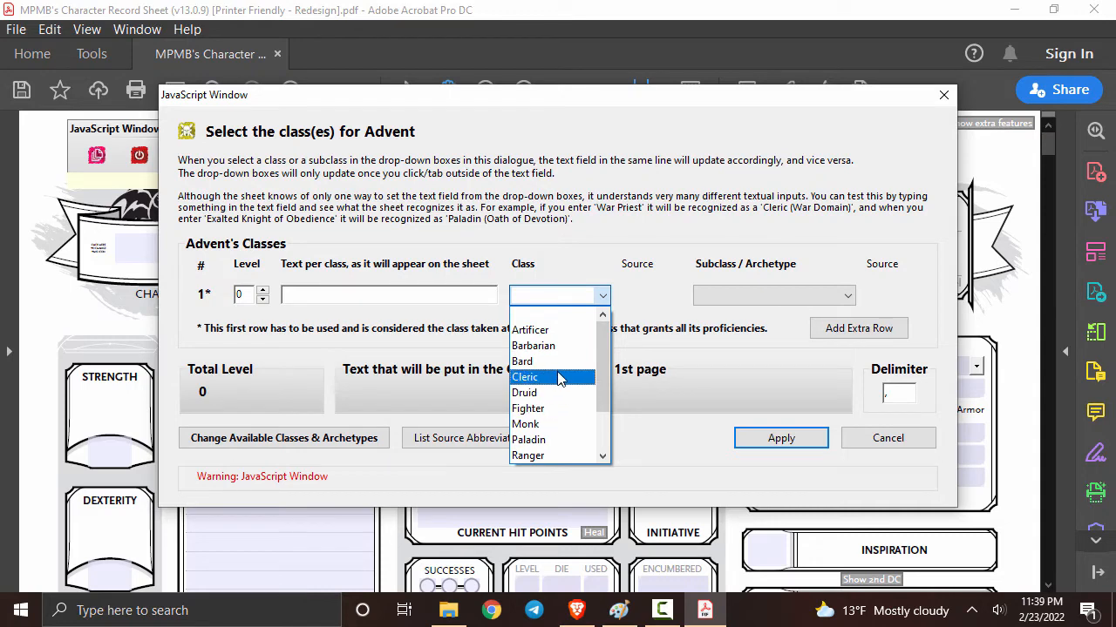
scroll(568, 423, down, 2)
click(540, 409)
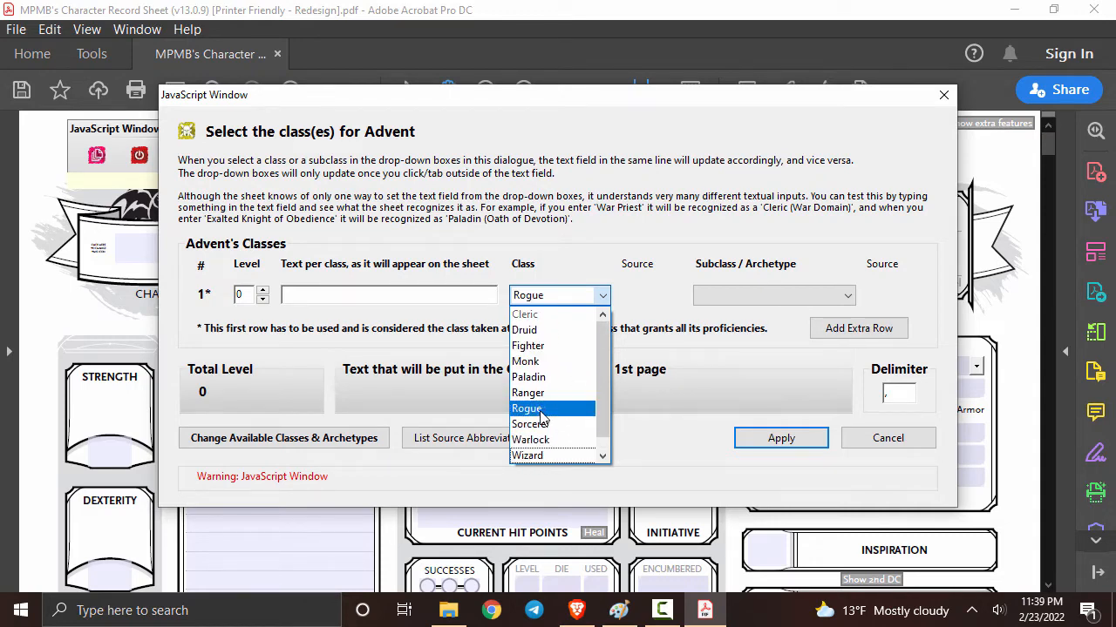
click(846, 296)
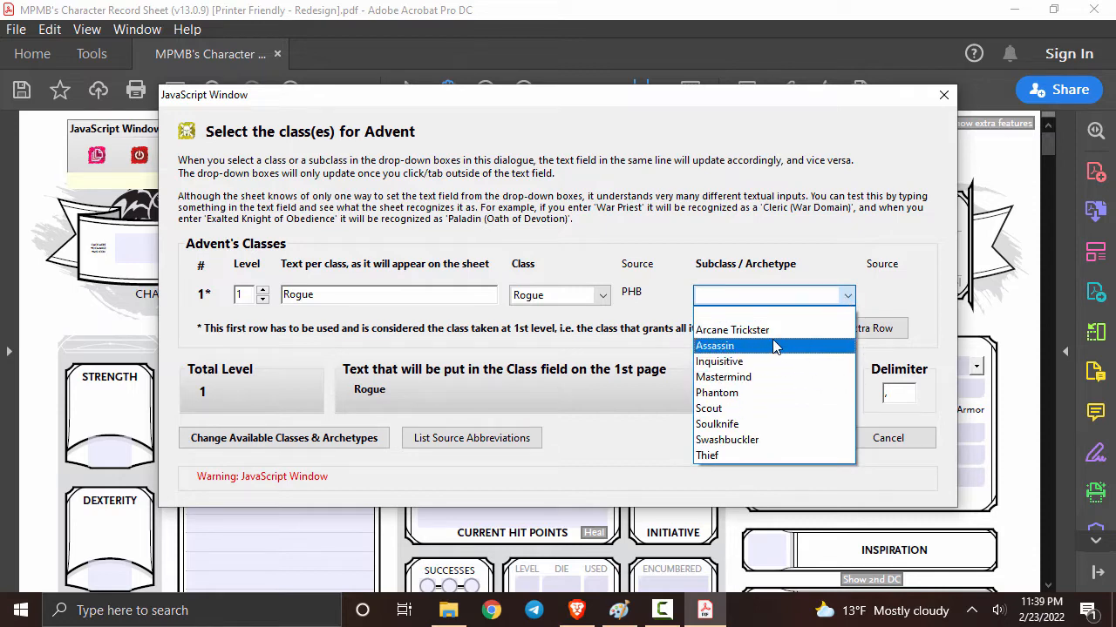
click(762, 331)
click(763, 331)
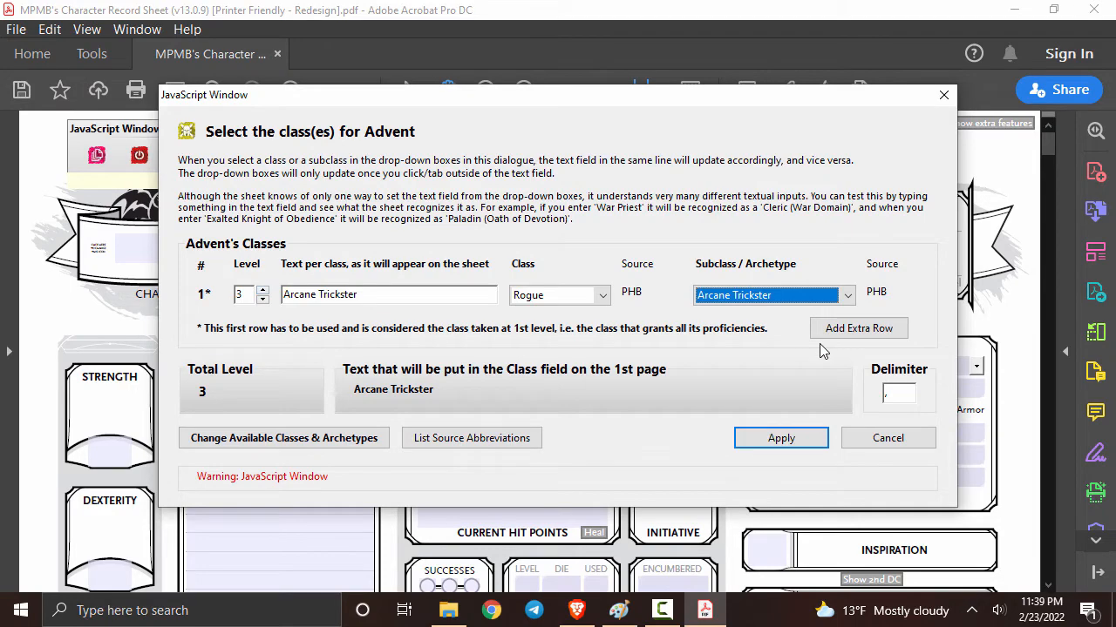
click(780, 441)
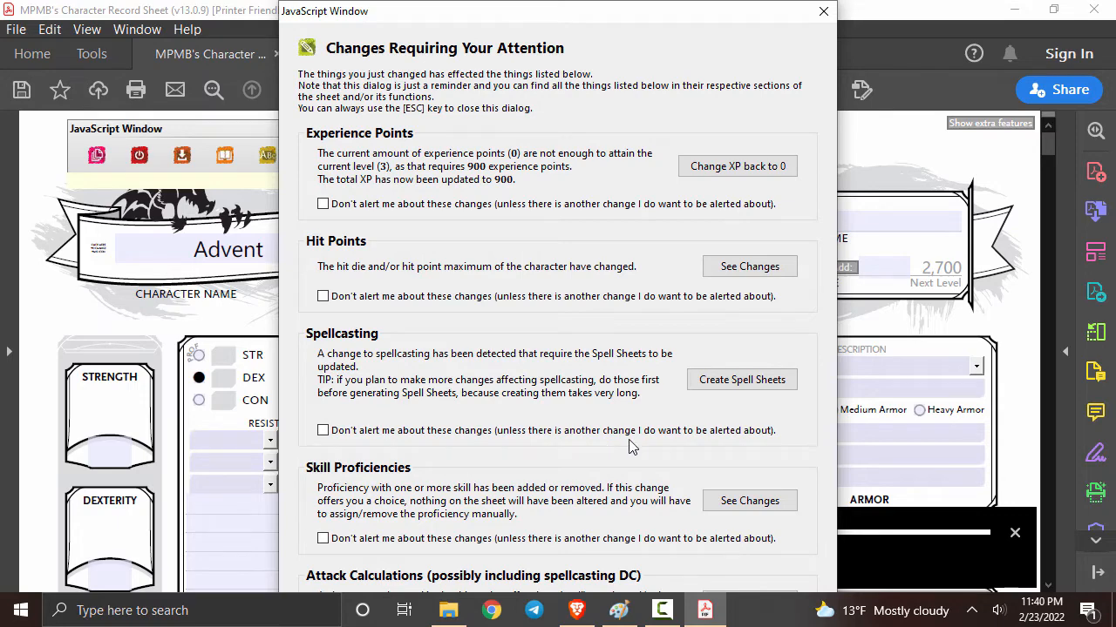
- Review the new Rogue skill proficiencies, and dismiss the change reminder and the Patreon notice
click(735, 503)
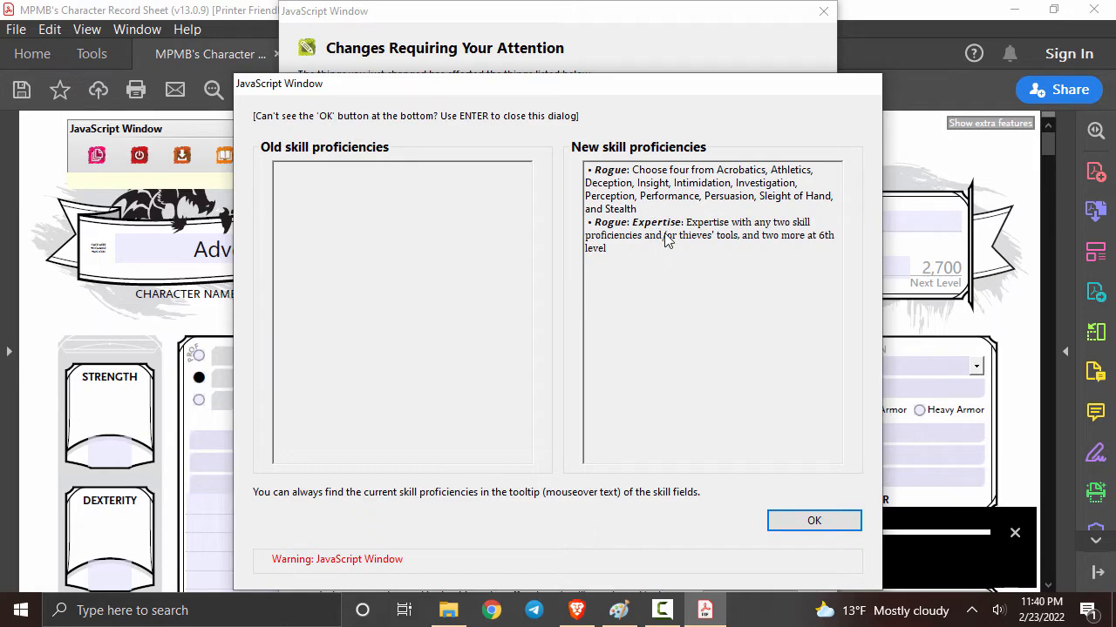
click(815, 520)
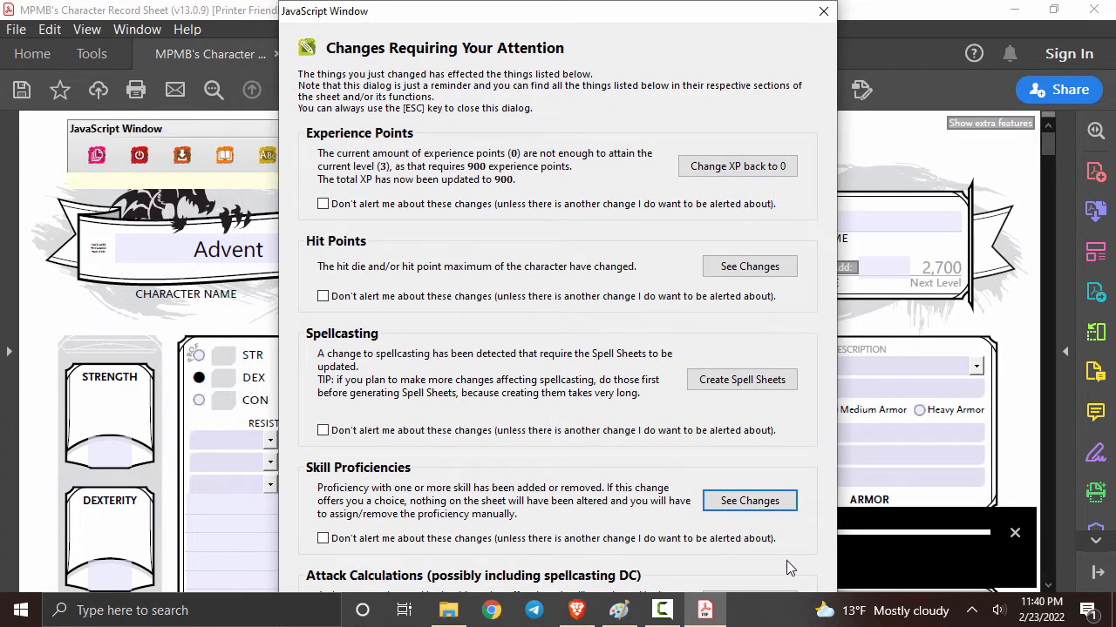
drag(566, 13, 597, 11)
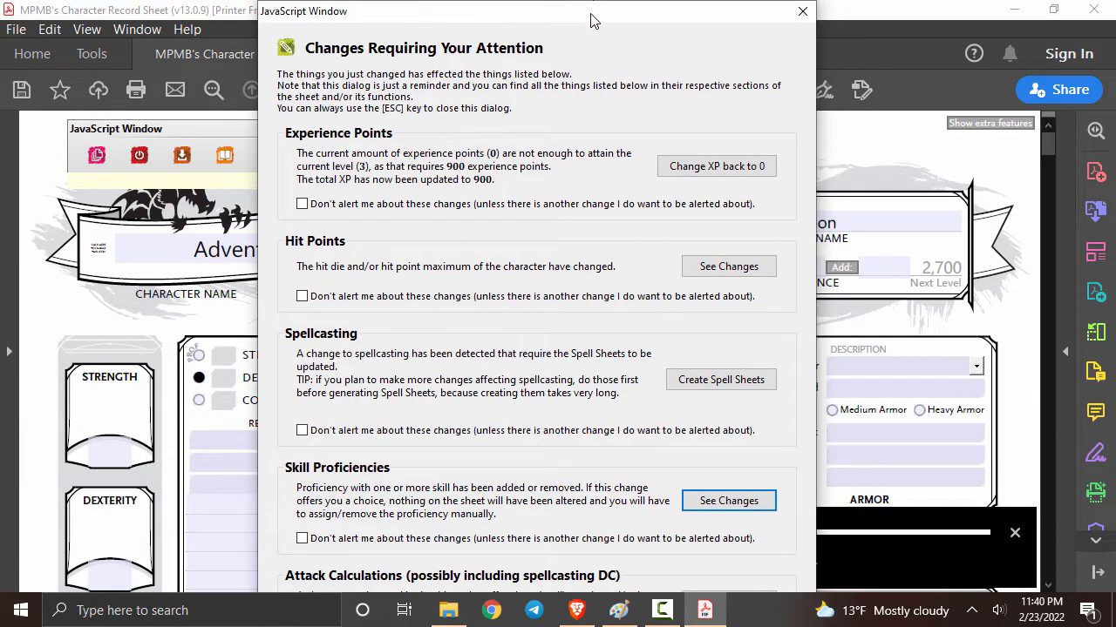
key(Tab)
key(Escape)
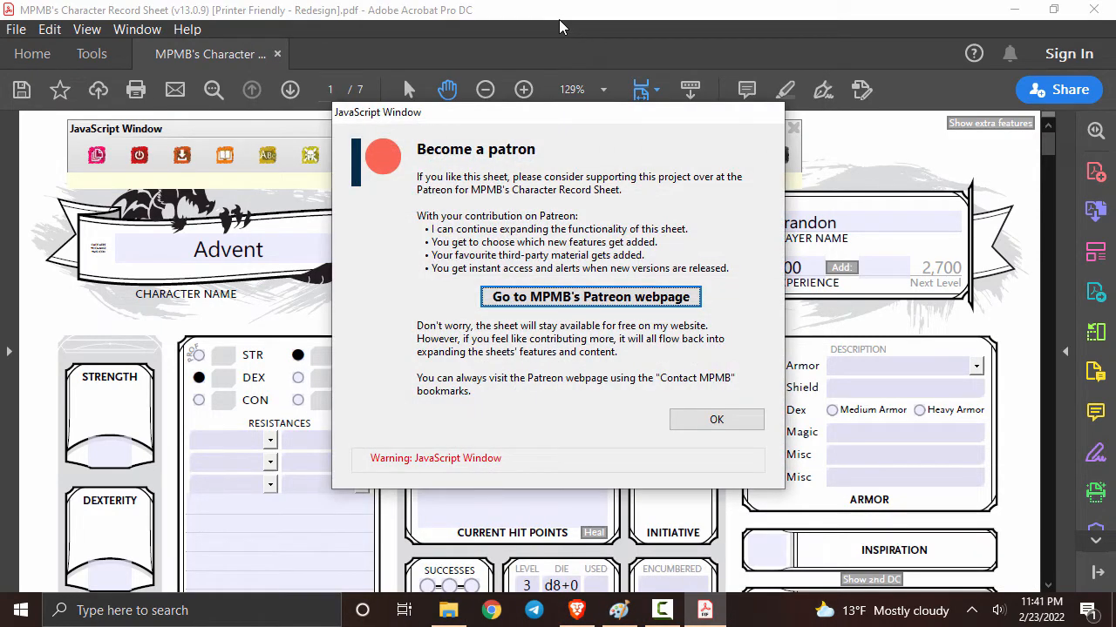
click(717, 419)
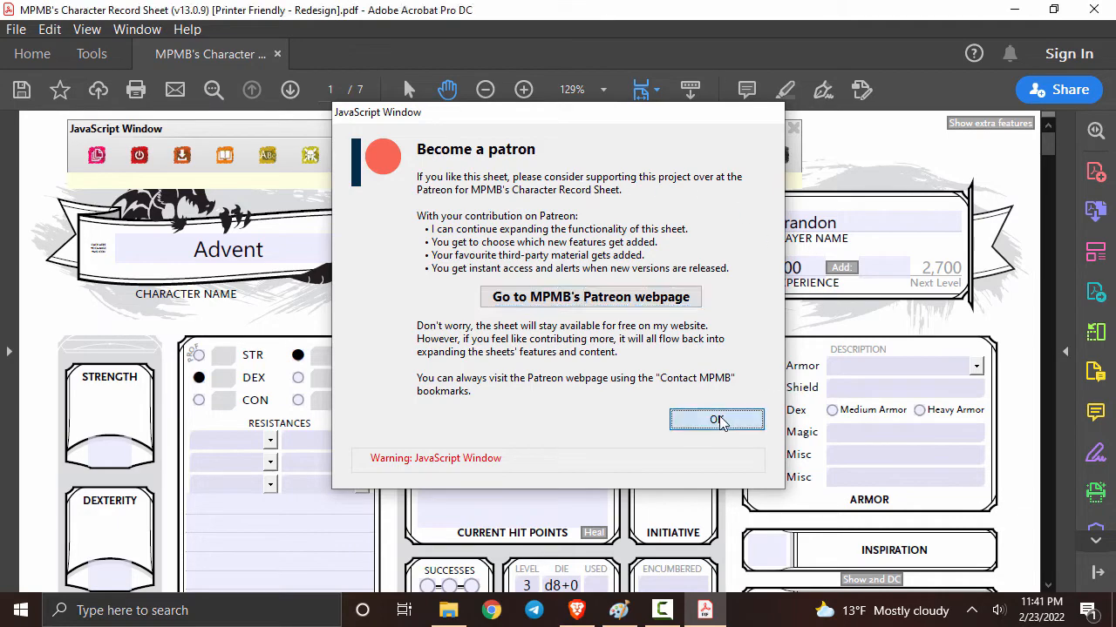
- Set the character's race to Human and choose the Variant human racial variant
text(Human)
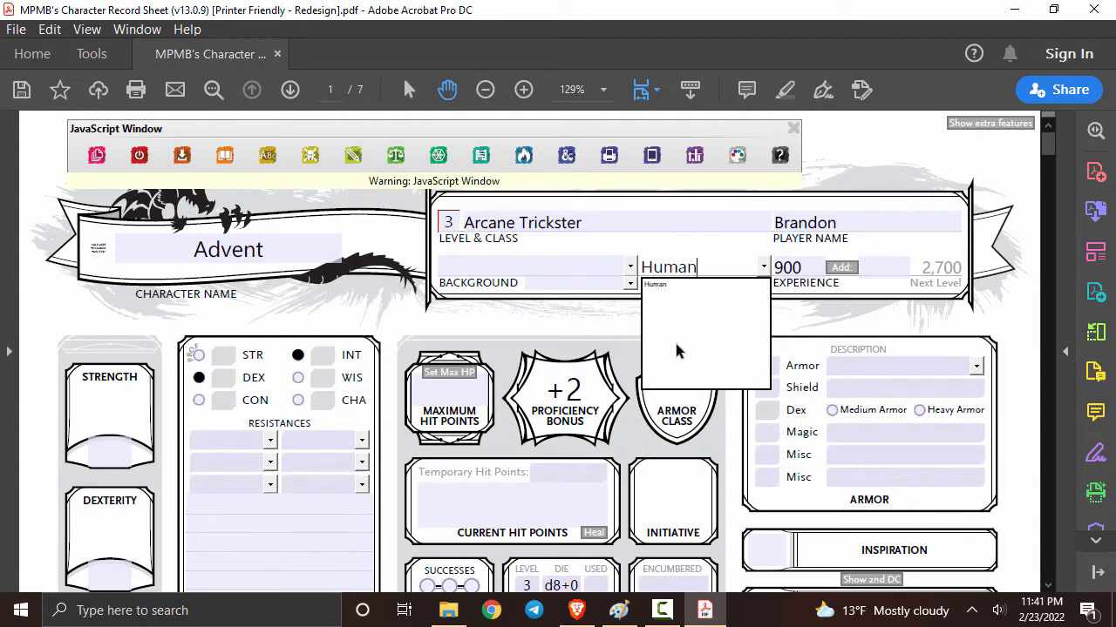
click(660, 293)
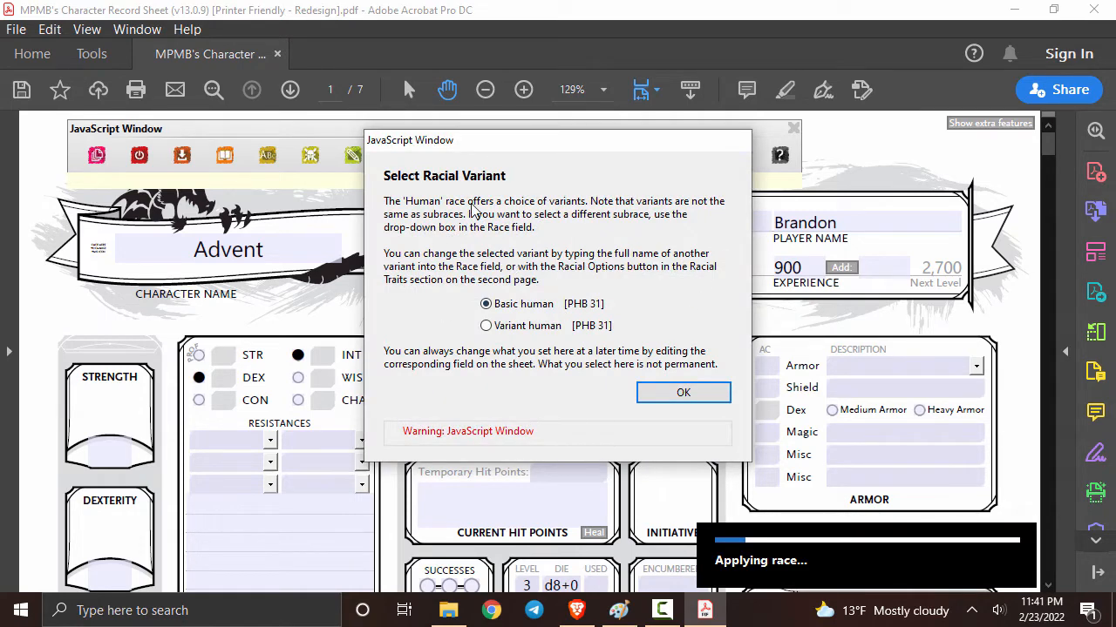
click(485, 326)
click(677, 394)
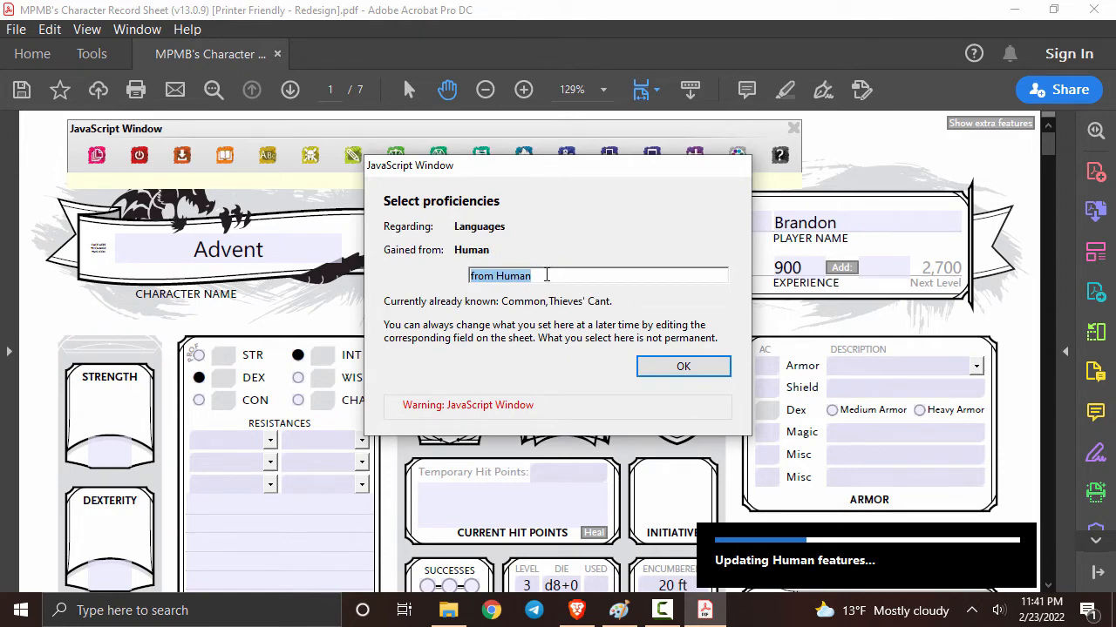
- Enter Infernal as the language proficiency gained from Human
text(Infe)
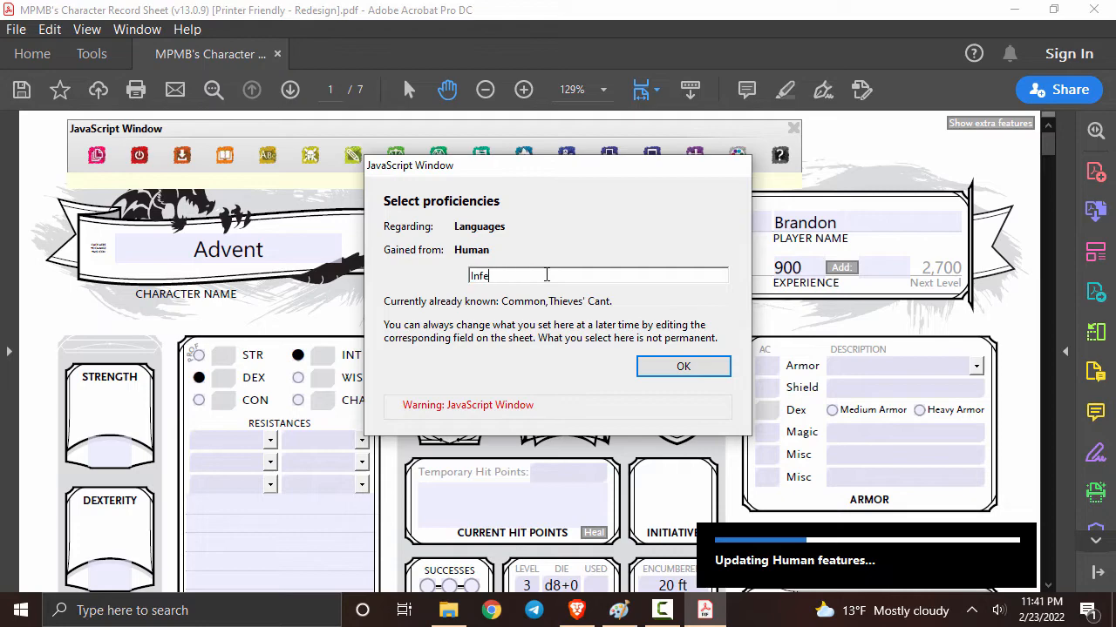
text(rnal)
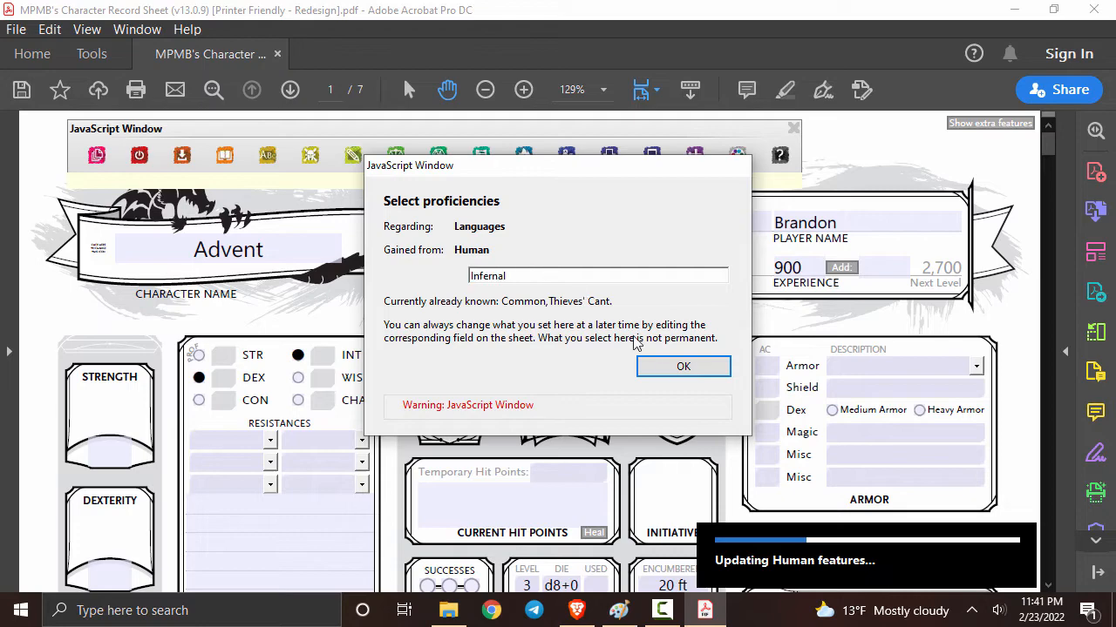
click(680, 367)
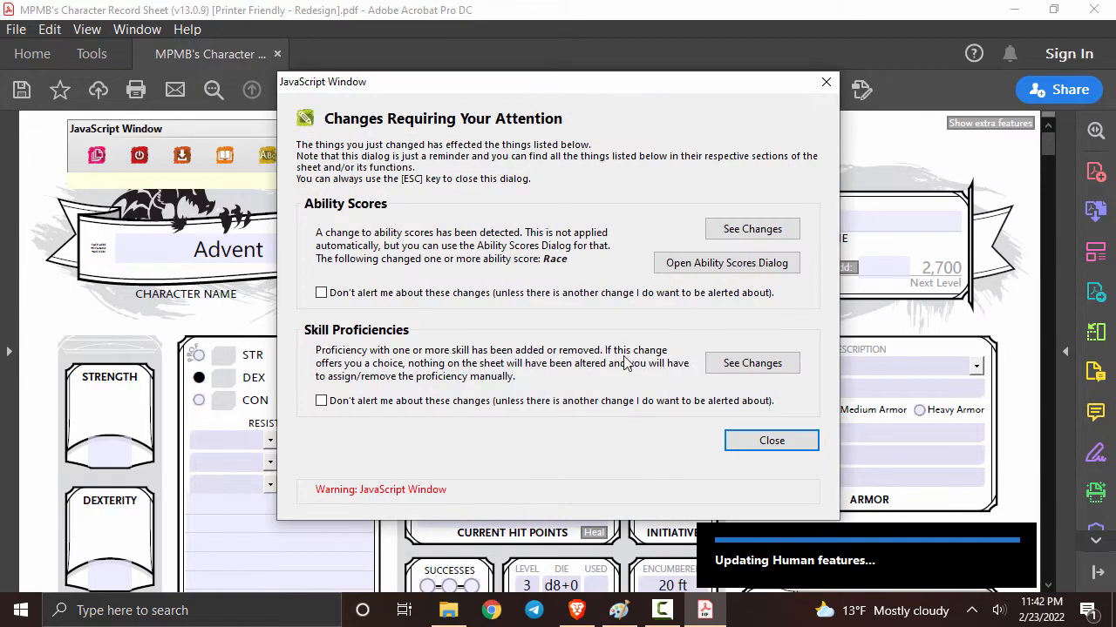
- Review the skill proficiency changes from the Human race and close the change reminder
click(763, 362)
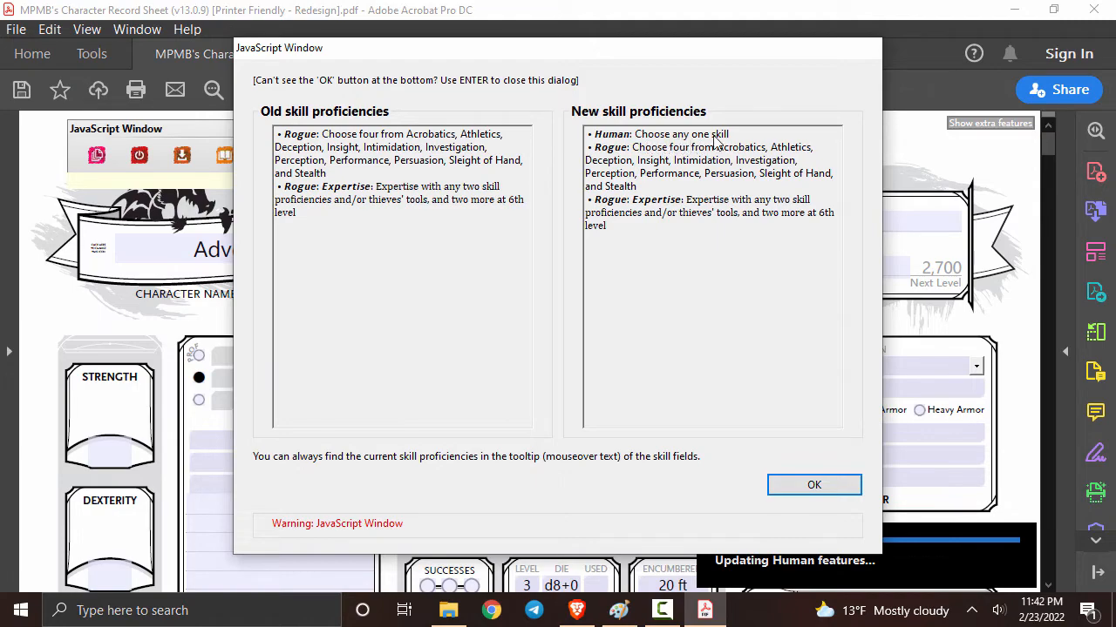
click(796, 483)
click(770, 445)
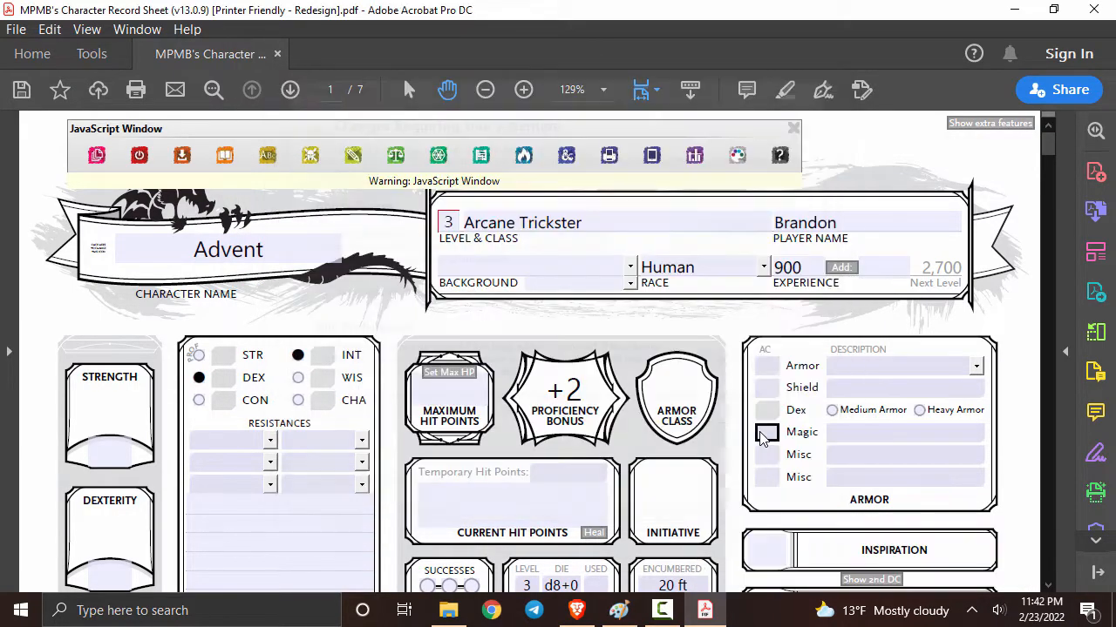
- Set the character's background to Charlatan with the Sleight-of-hand cons extra
click(630, 268)
scroll(589, 349, down, 1)
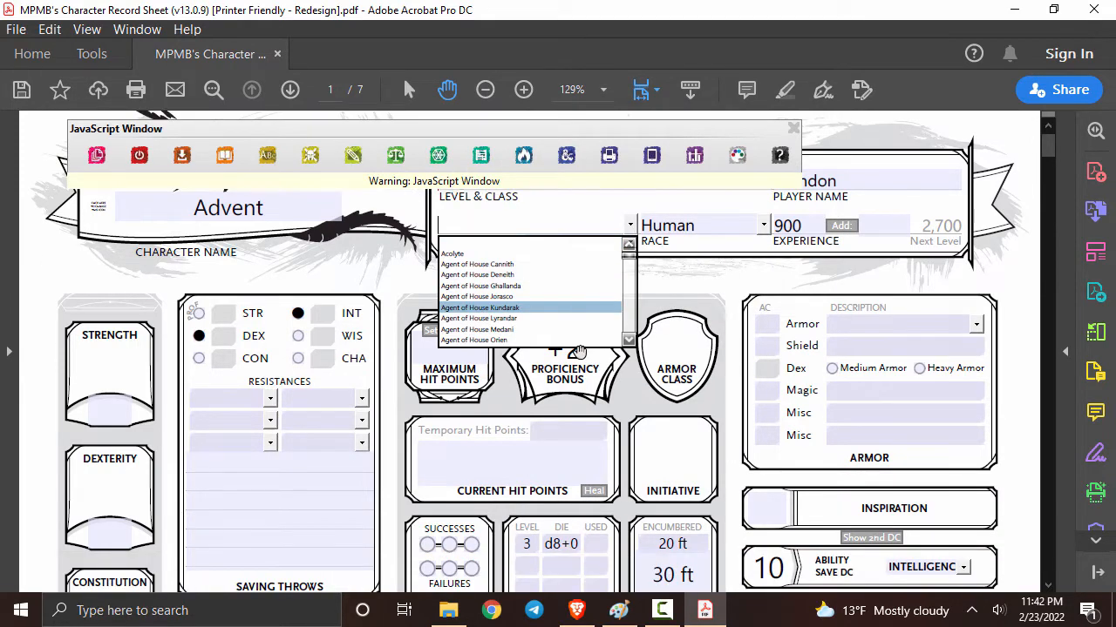
scroll(629, 342, down, 4)
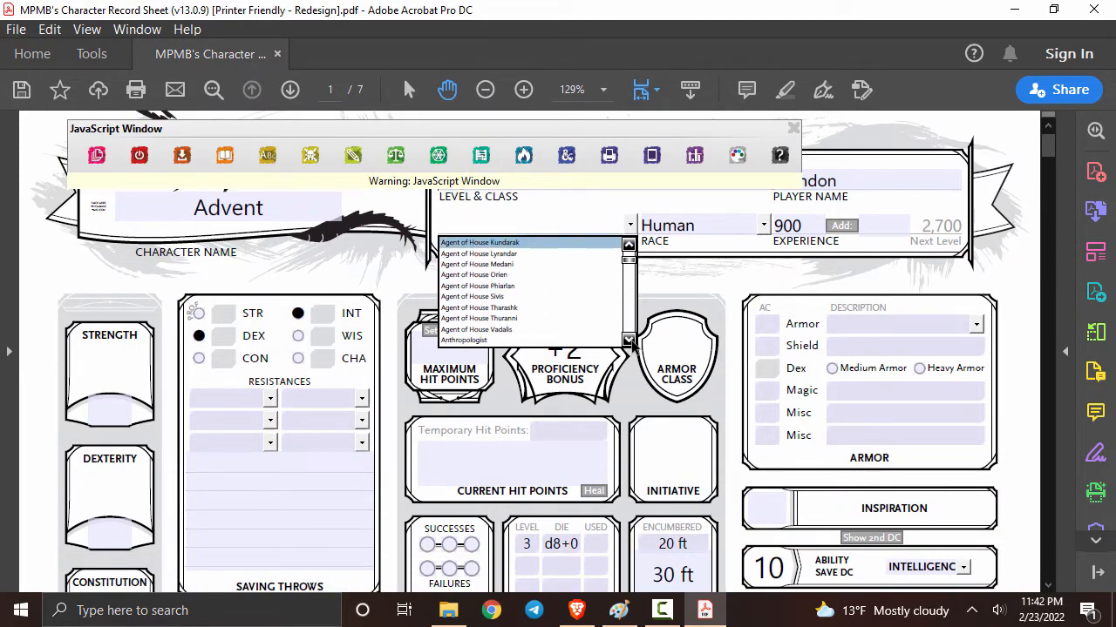
scroll(629, 342, down, 4)
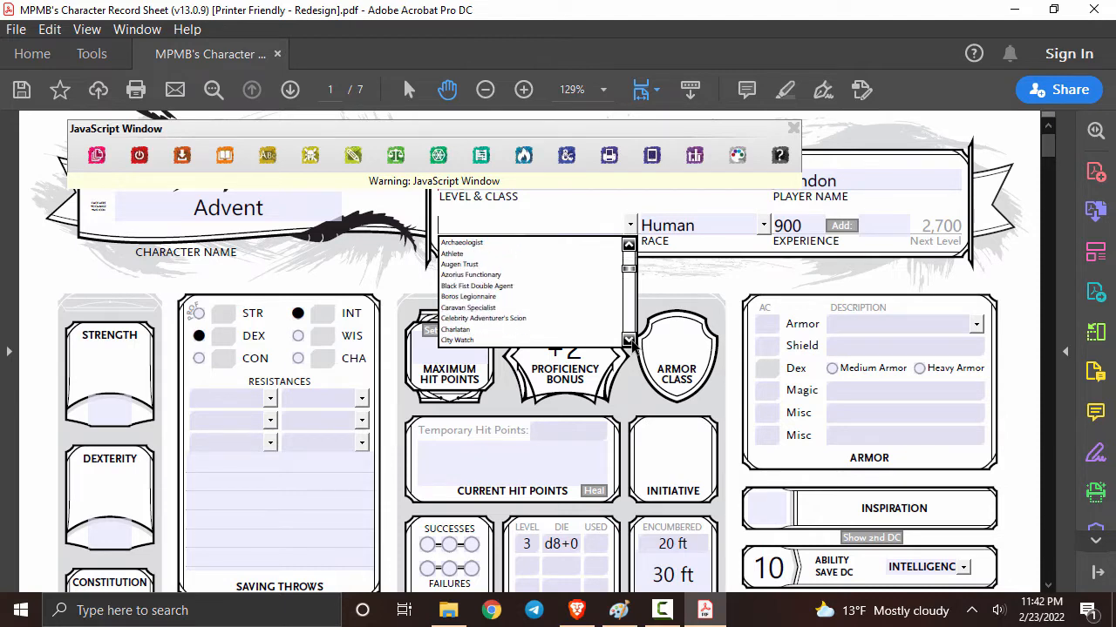
click(471, 330)
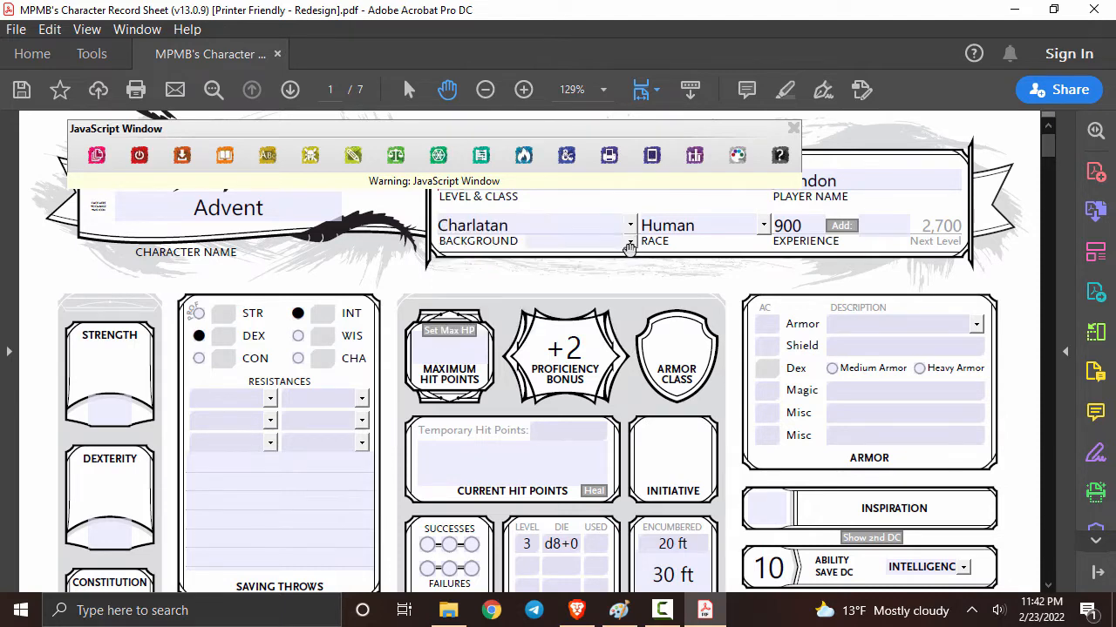
click(632, 244)
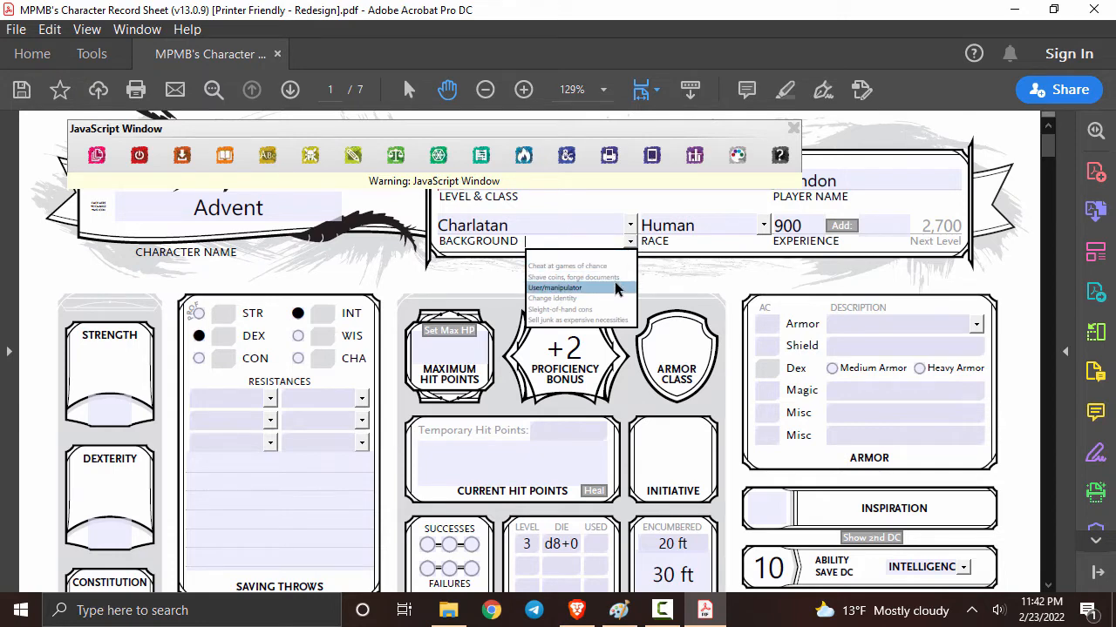
click(611, 310)
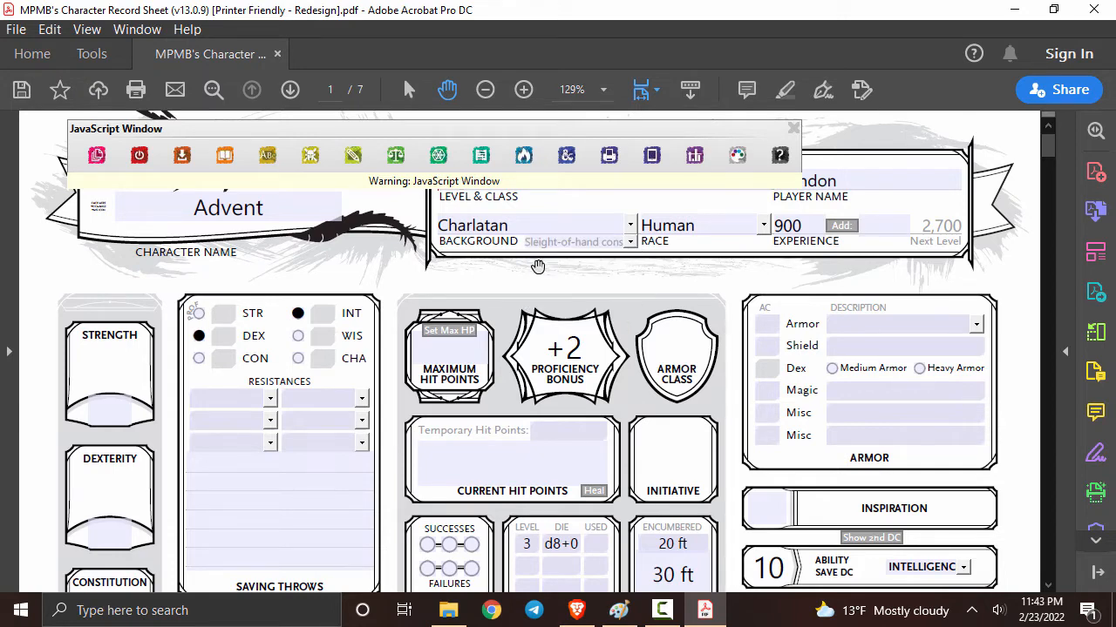
- Set the base ability scores to Strength 10, Dexterity 15, Constitution 10, Intelligence 13, Wisdom 10 and Charisma 14, and apply them
click(438, 156)
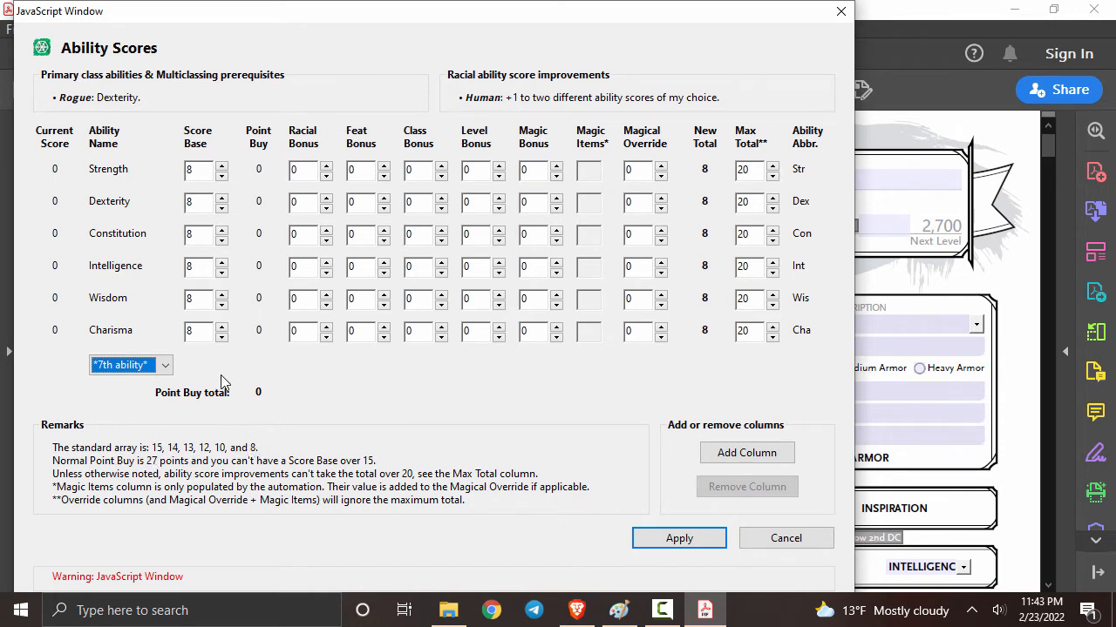
click(221, 327)
click(223, 327)
click(223, 327)
click(222, 326)
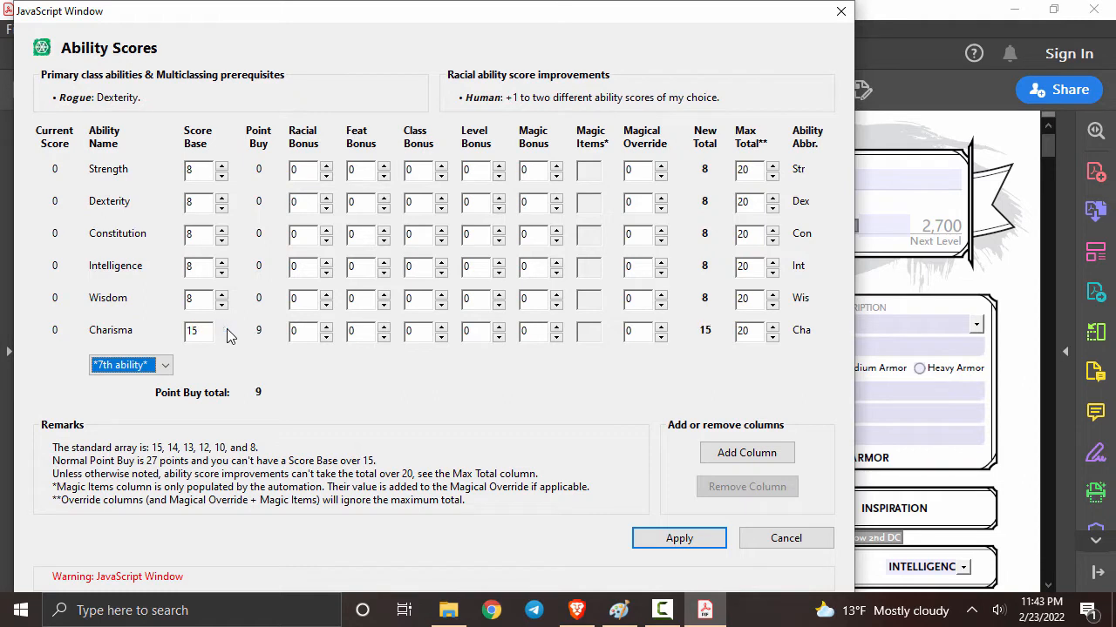
click(222, 262)
click(222, 263)
click(222, 262)
click(222, 262)
click(222, 199)
click(223, 199)
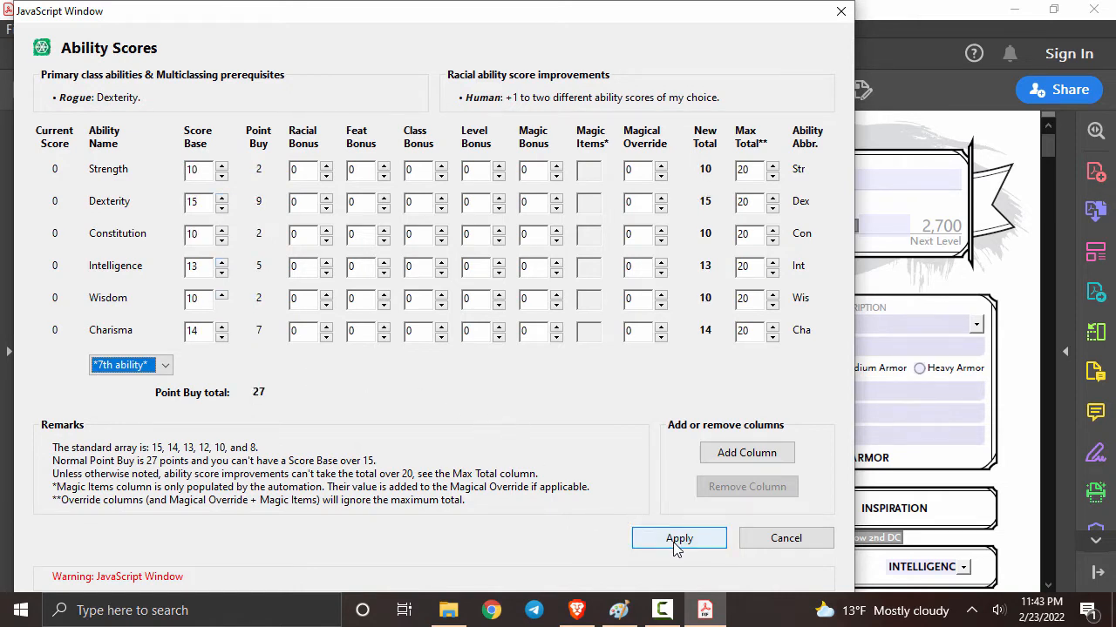
click(679, 539)
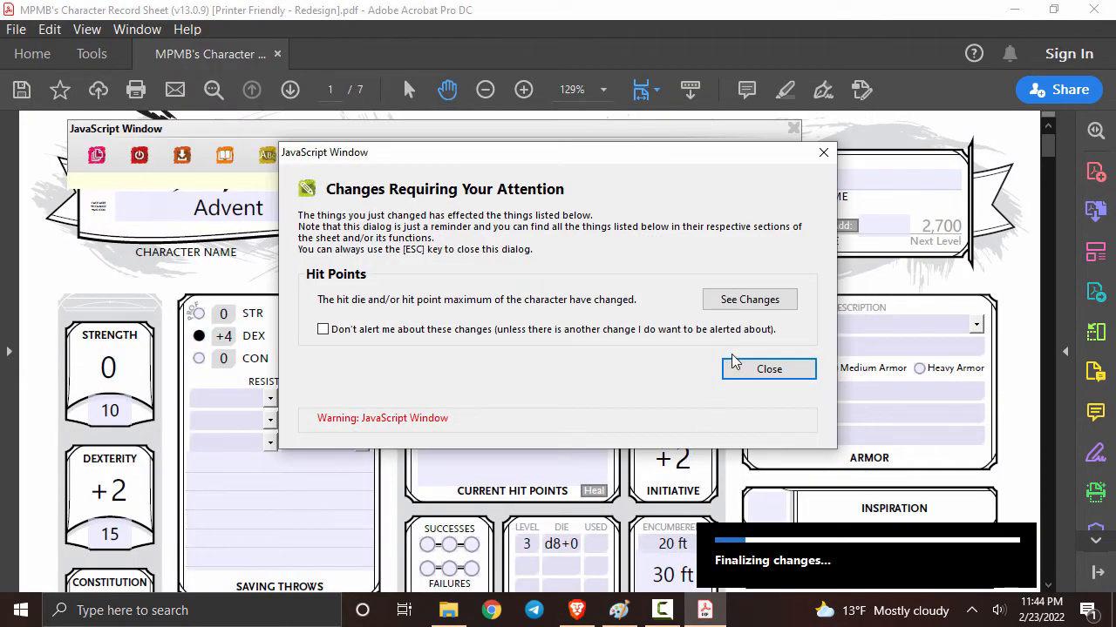
- Review the hit point calculation changes and close the change reminder
click(737, 307)
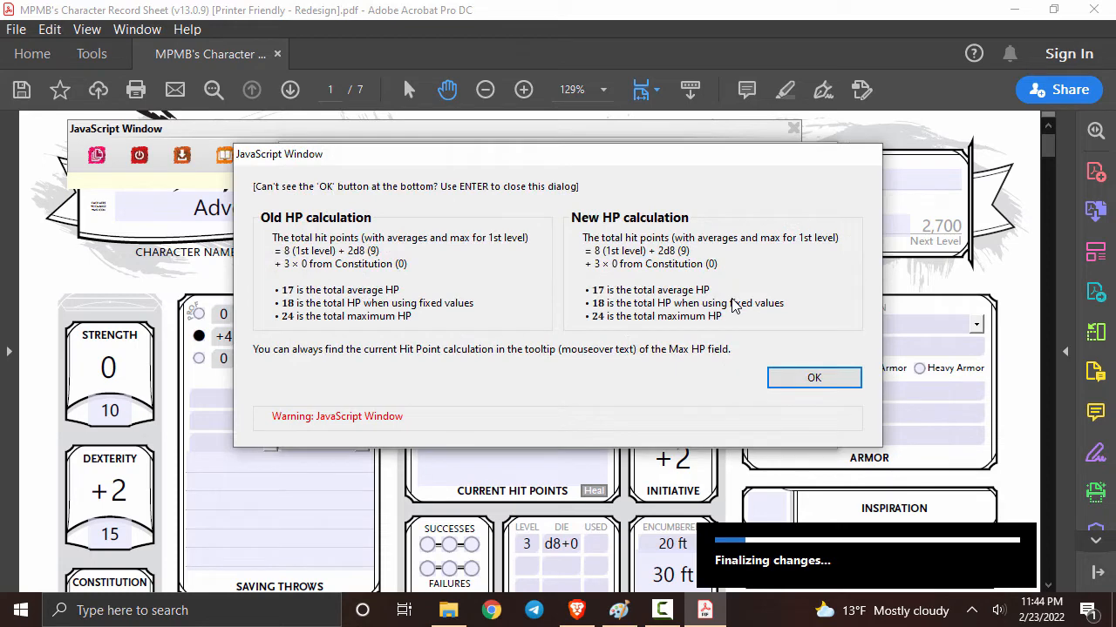
click(802, 378)
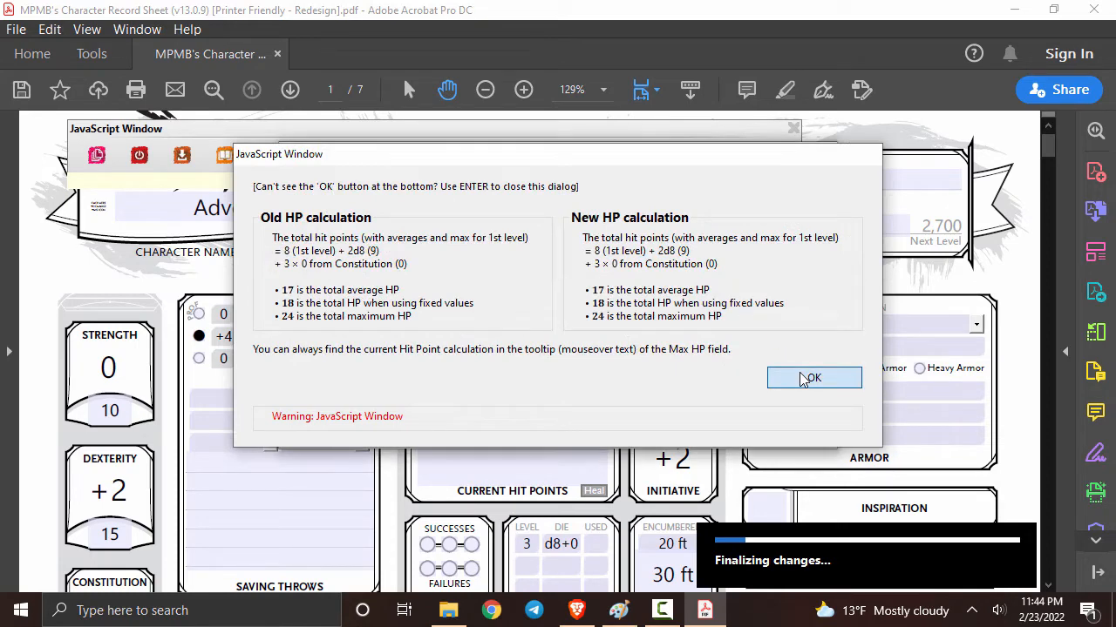
click(768, 369)
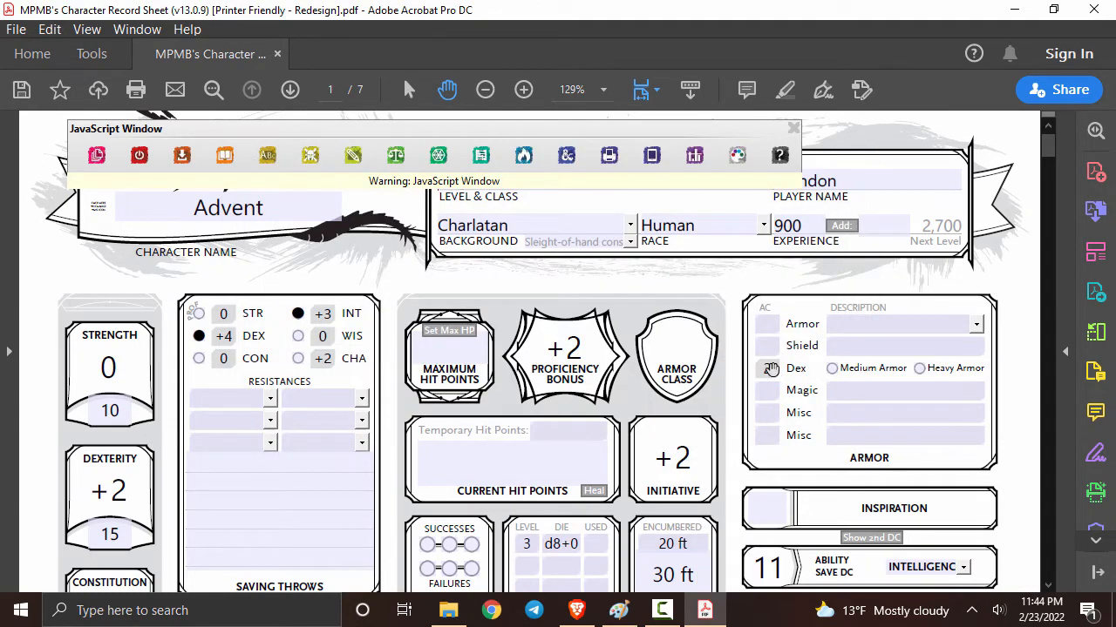
- Mark the character as proficient in Stealth, Perception, Persuasion, Insight and Investigation in the skills list
scroll(722, 387, down, 5)
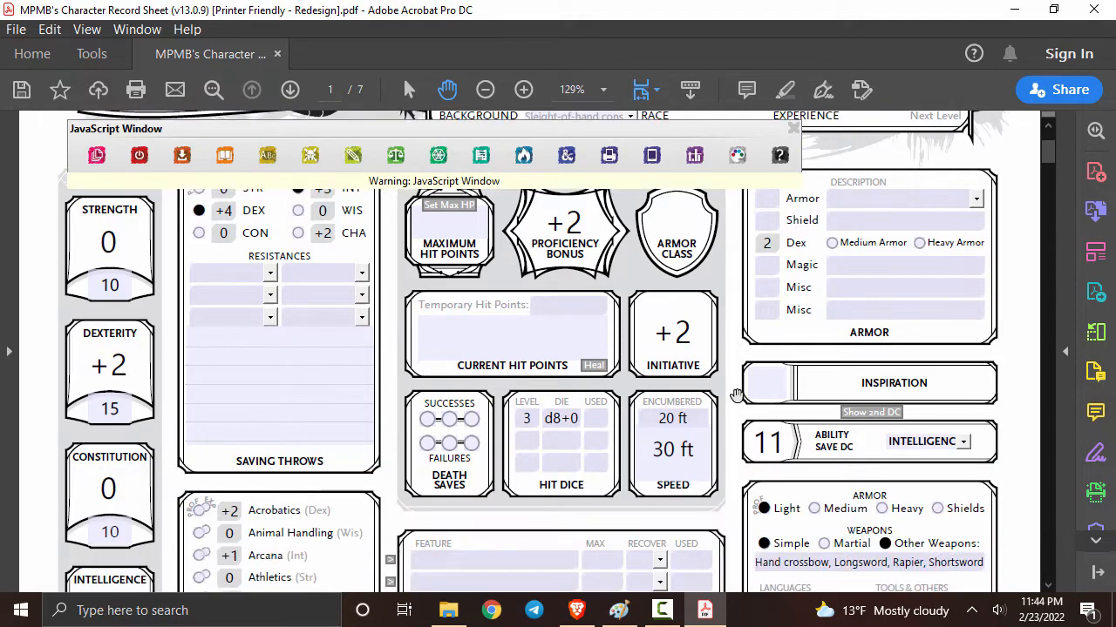
scroll(736, 397, down, 1)
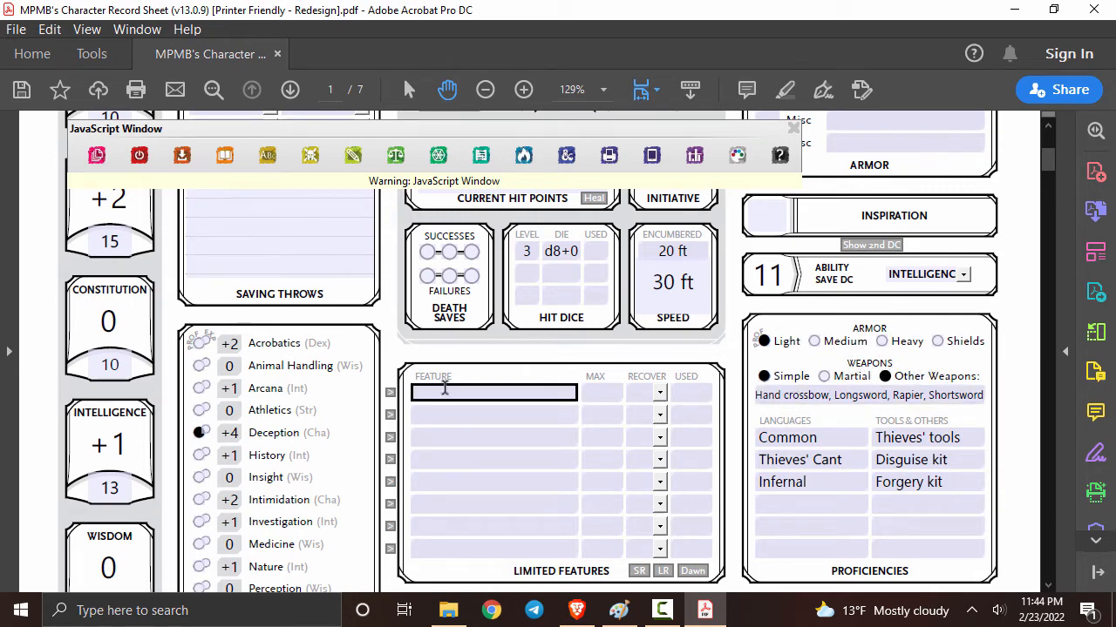
scroll(444, 387, down, 2)
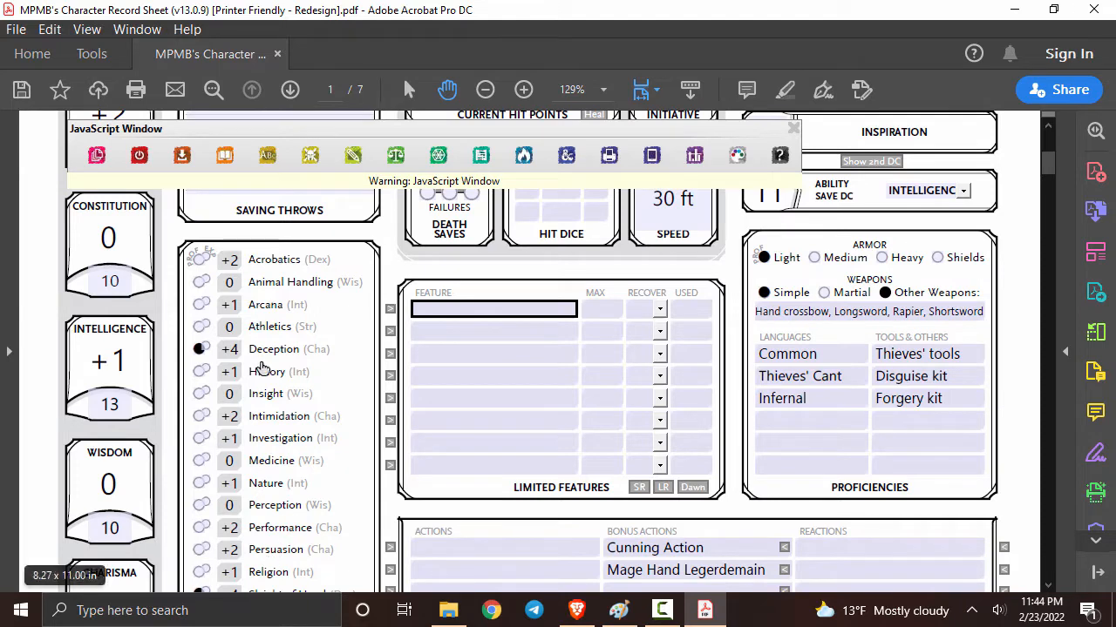
scroll(263, 366, down, 2)
scroll(263, 366, down, 2)
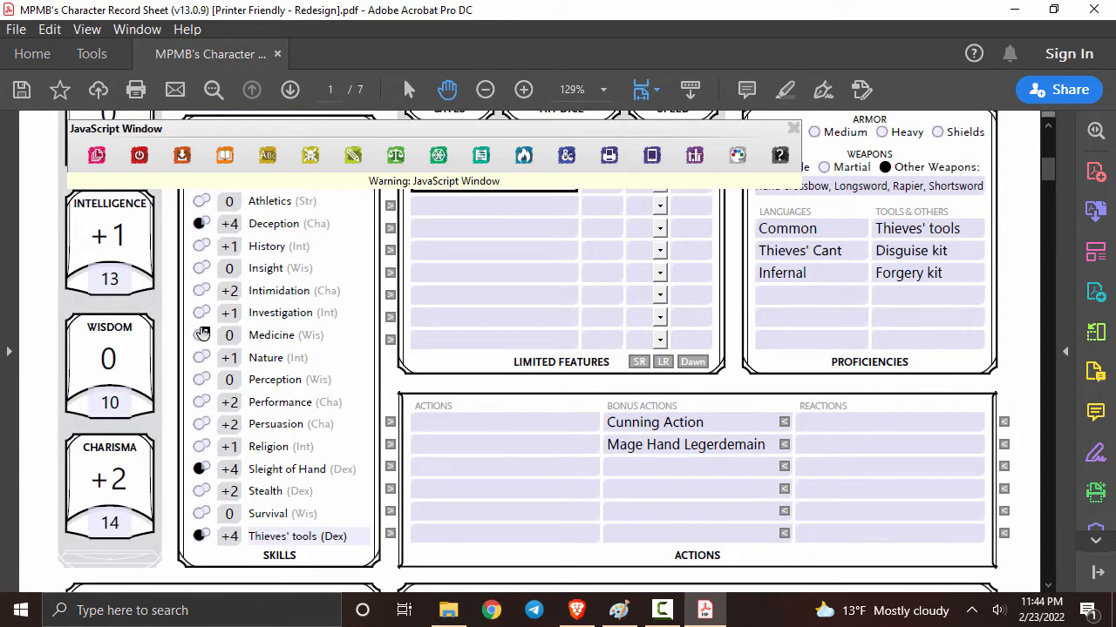
mouse_move(199, 319)
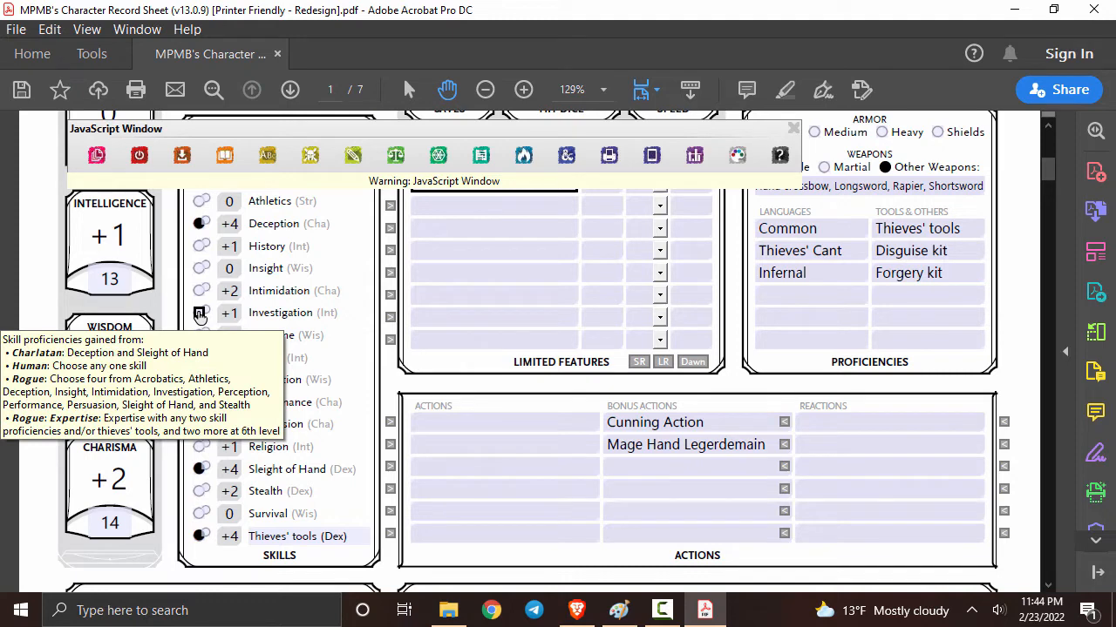
click(199, 493)
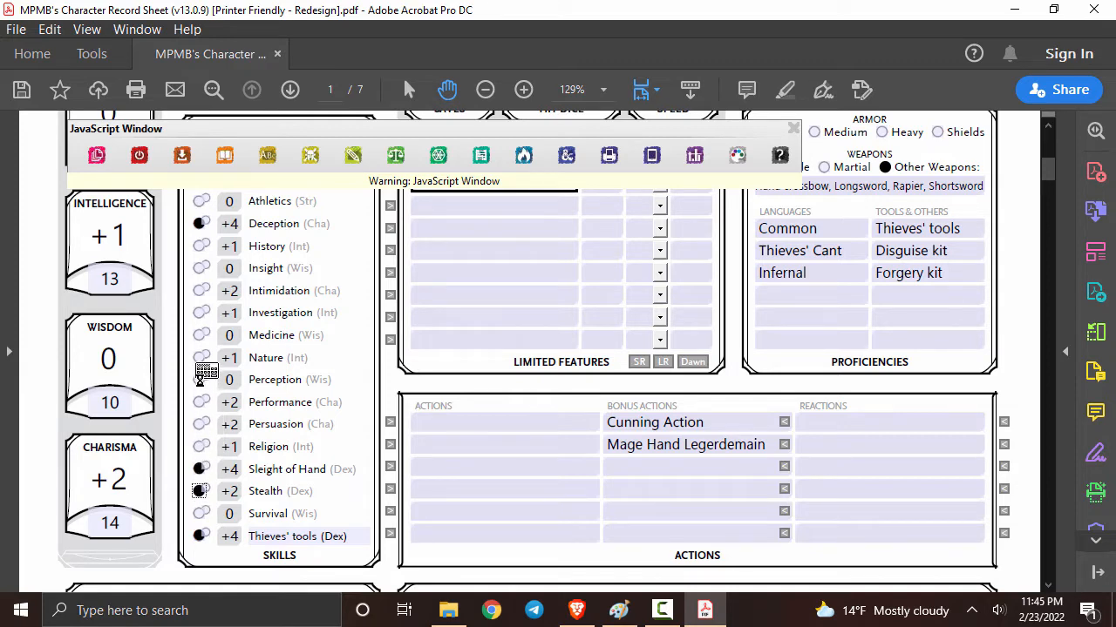
click(199, 380)
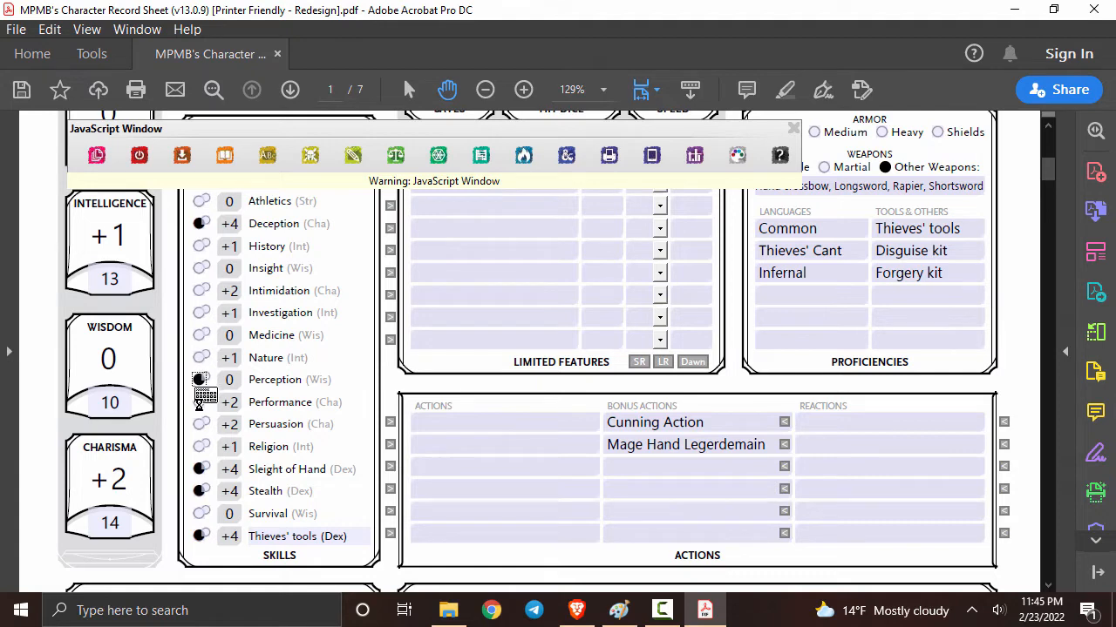
click(199, 425)
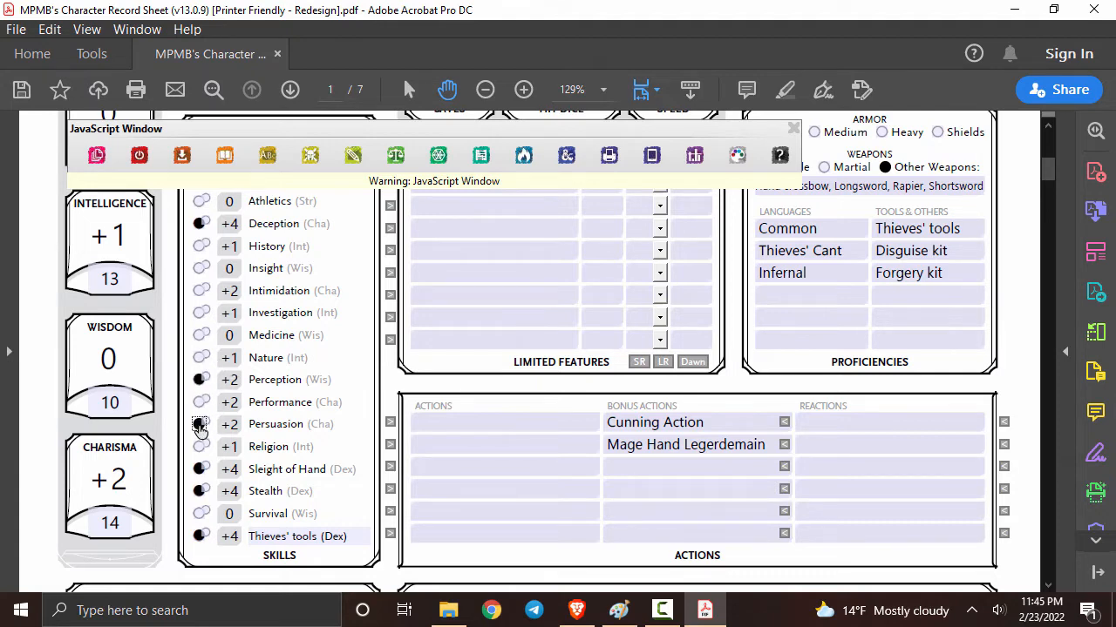
click(199, 270)
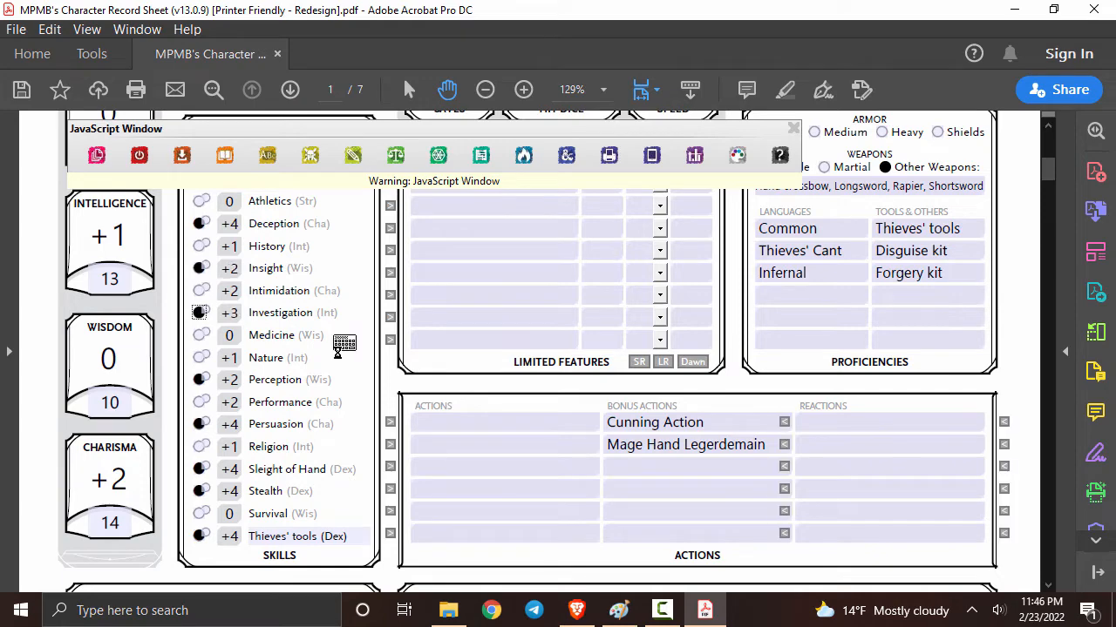
- Choose Stealth and Sleight of Hand as the two Expertise skills of the Arcane Trickster class features
scroll(336, 351, down, 10)
scroll(336, 351, down, 4)
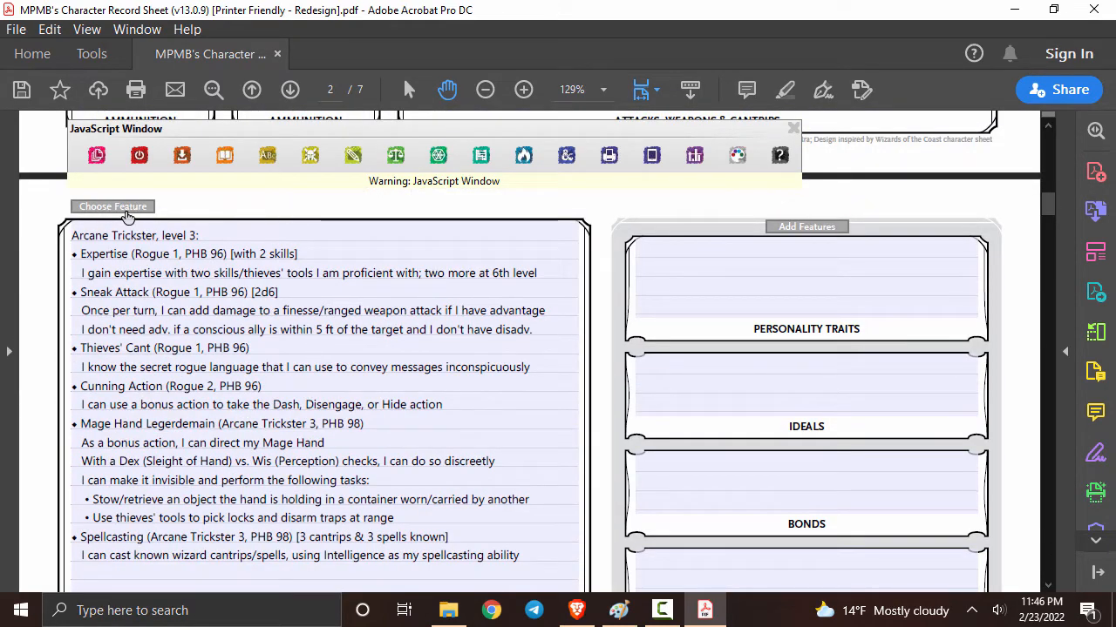
click(128, 208)
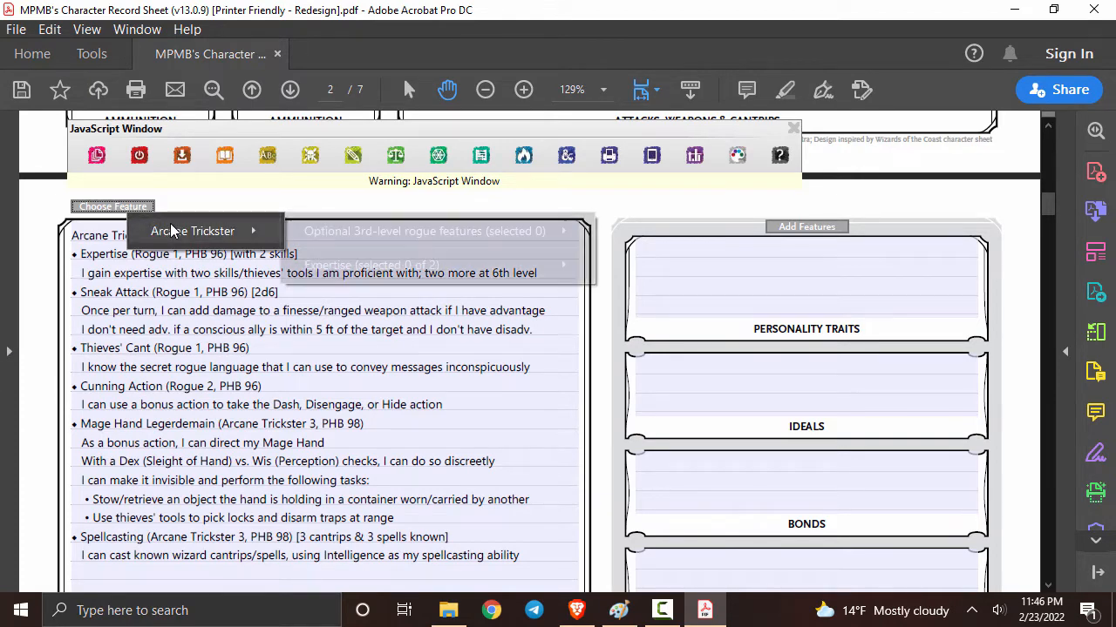
mouse_move(170, 232)
mouse_move(341, 271)
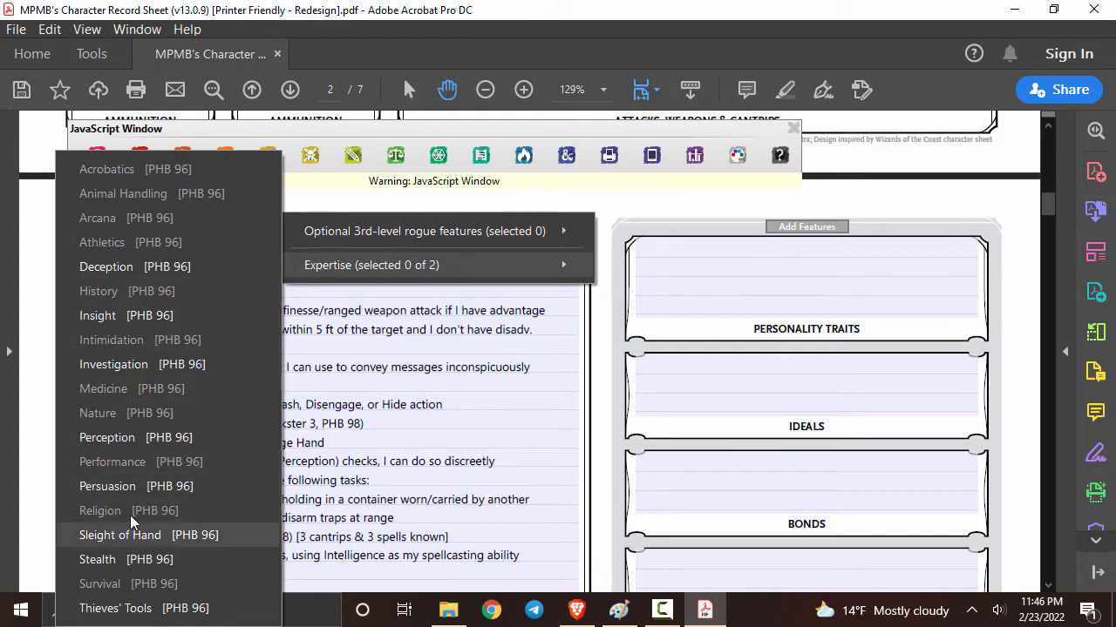
click(148, 559)
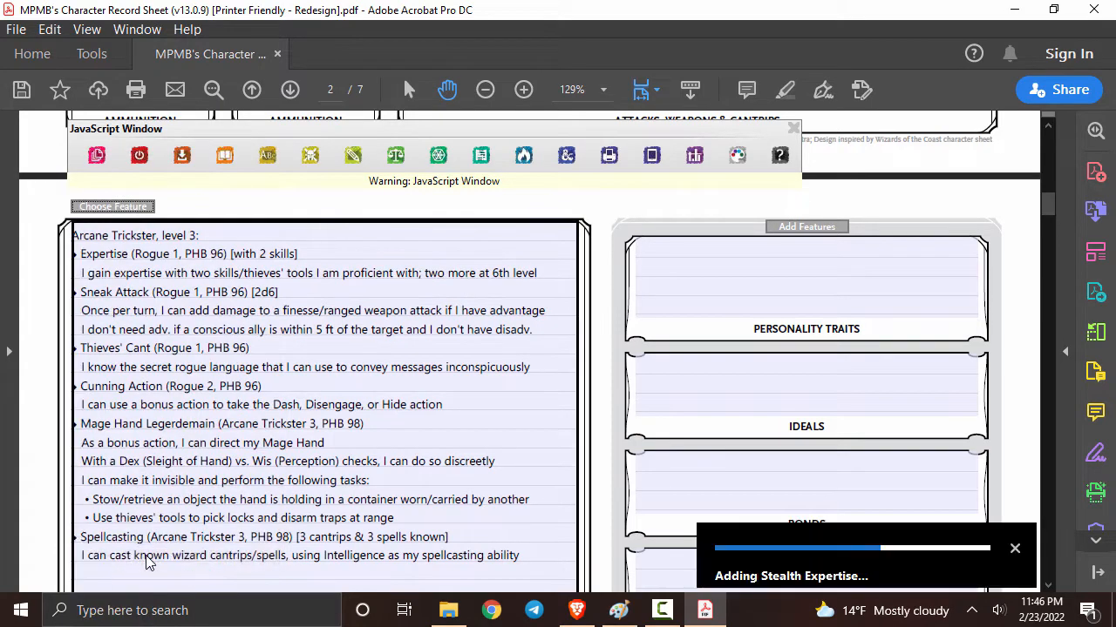
click(114, 209)
mouse_move(388, 266)
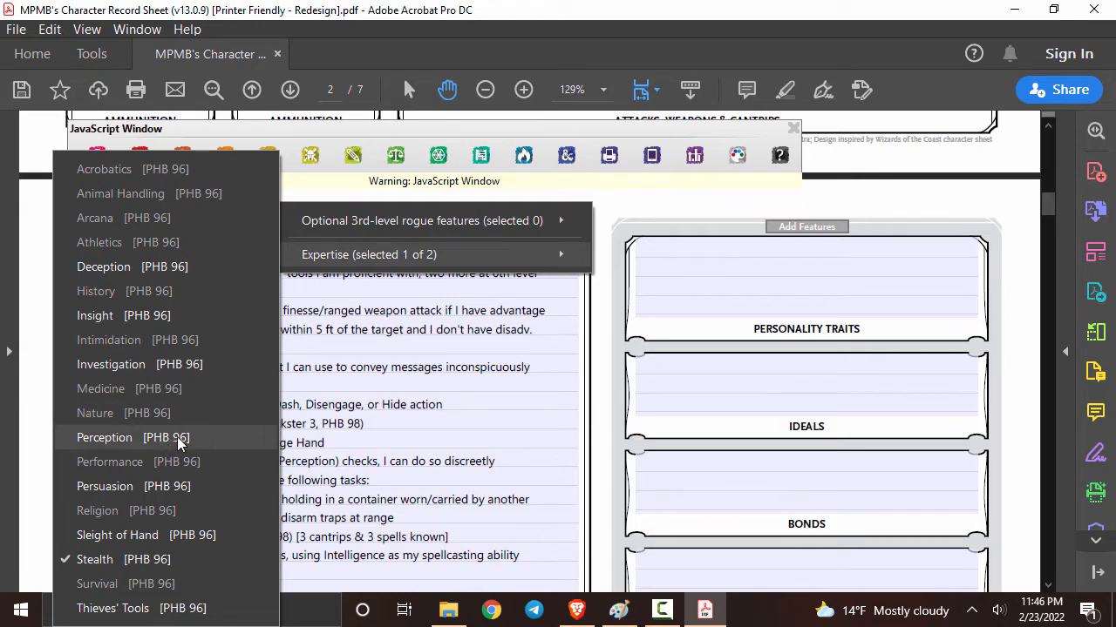
click(187, 536)
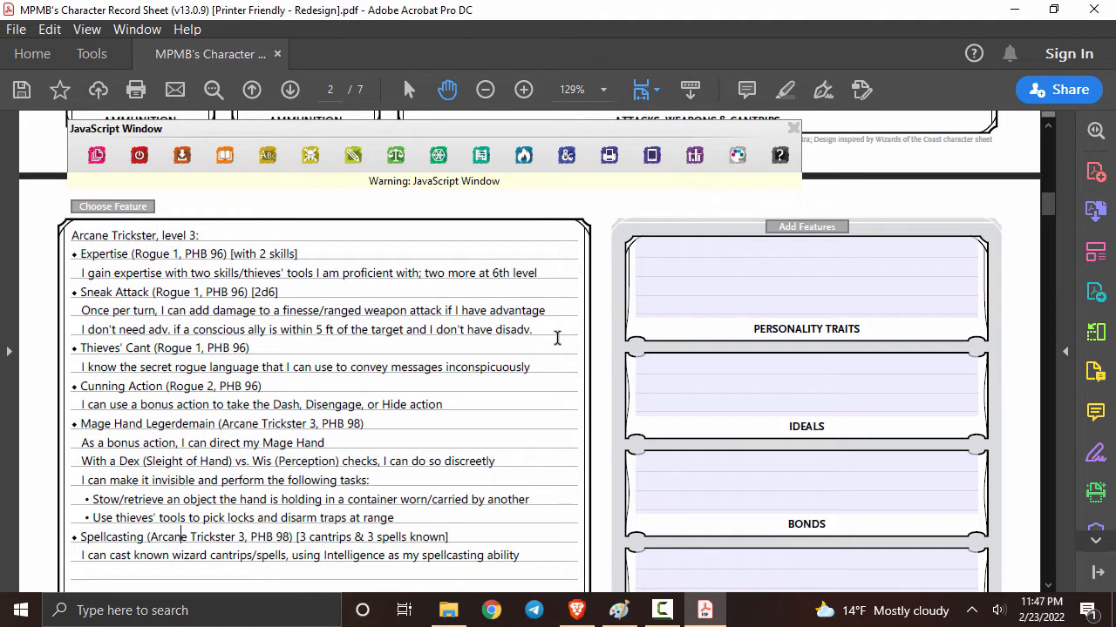
- Look over the background options for personality traits, ideals, bonds and flaws without choosing any
scroll(831, 489, down, 1)
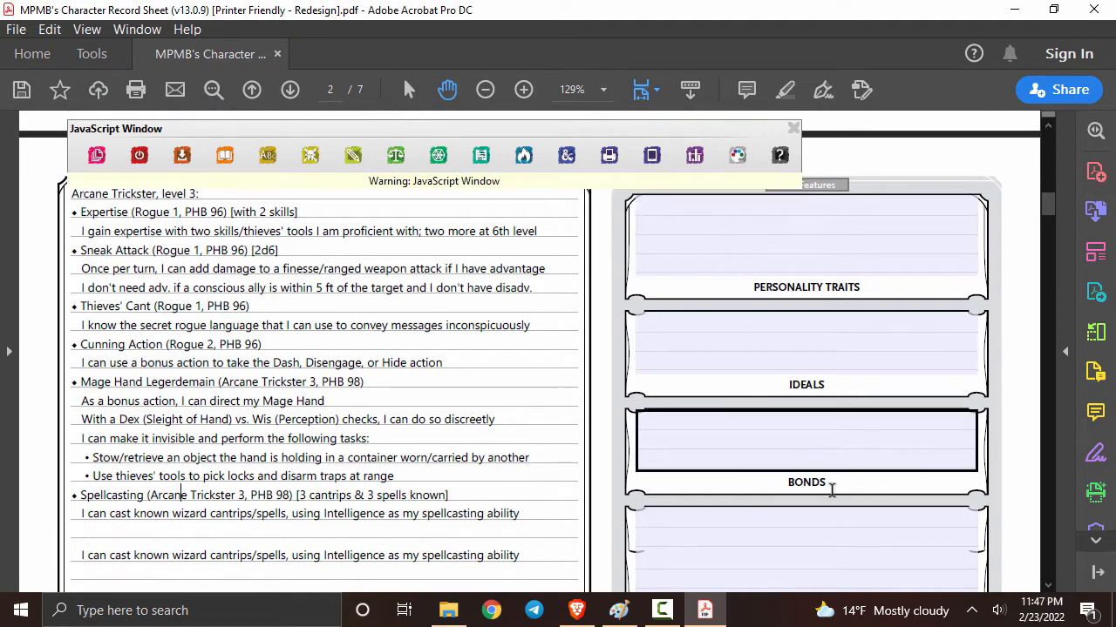
scroll(831, 491, down, 2)
scroll(830, 453, up, 3)
click(801, 228)
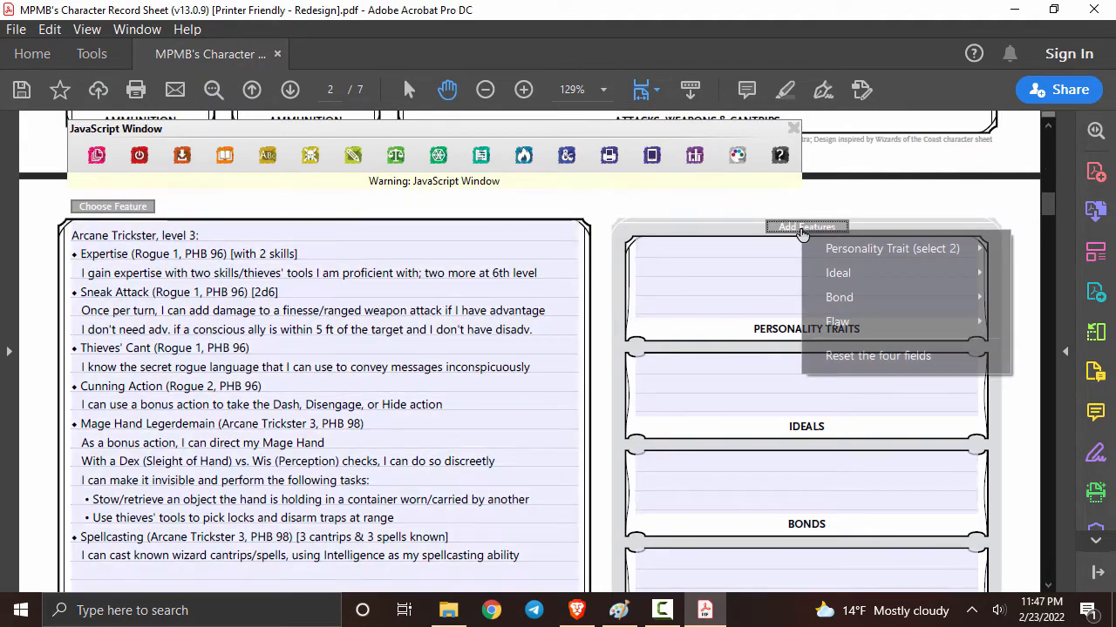
mouse_move(894, 252)
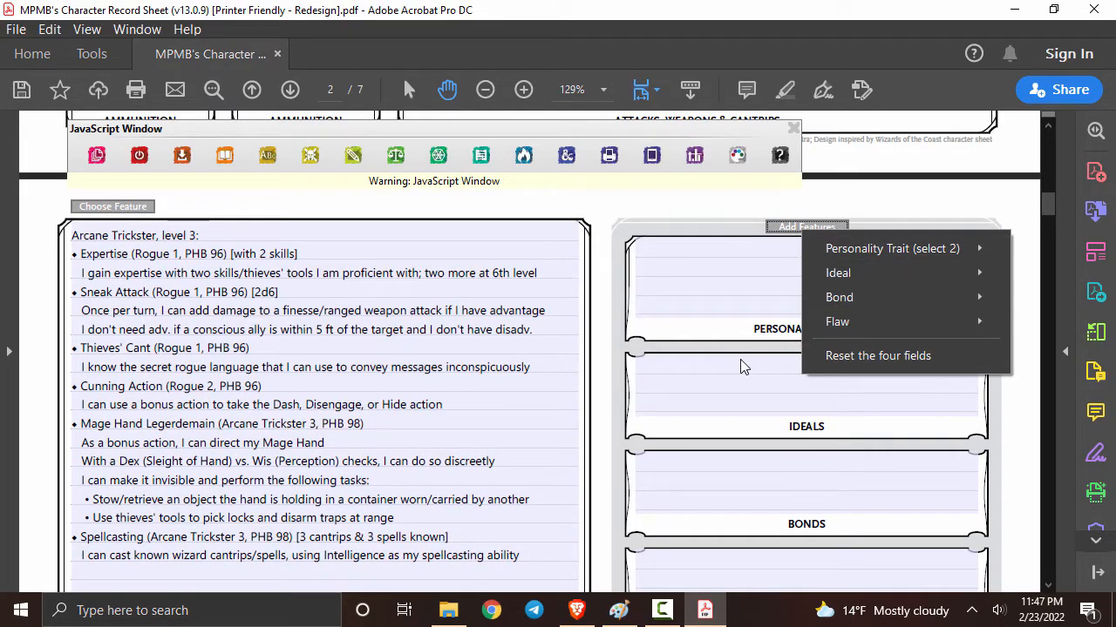
- Check the optional 3rd-level rogue features and the Expertise selections, and look over the rest of the features page
click(140, 214)
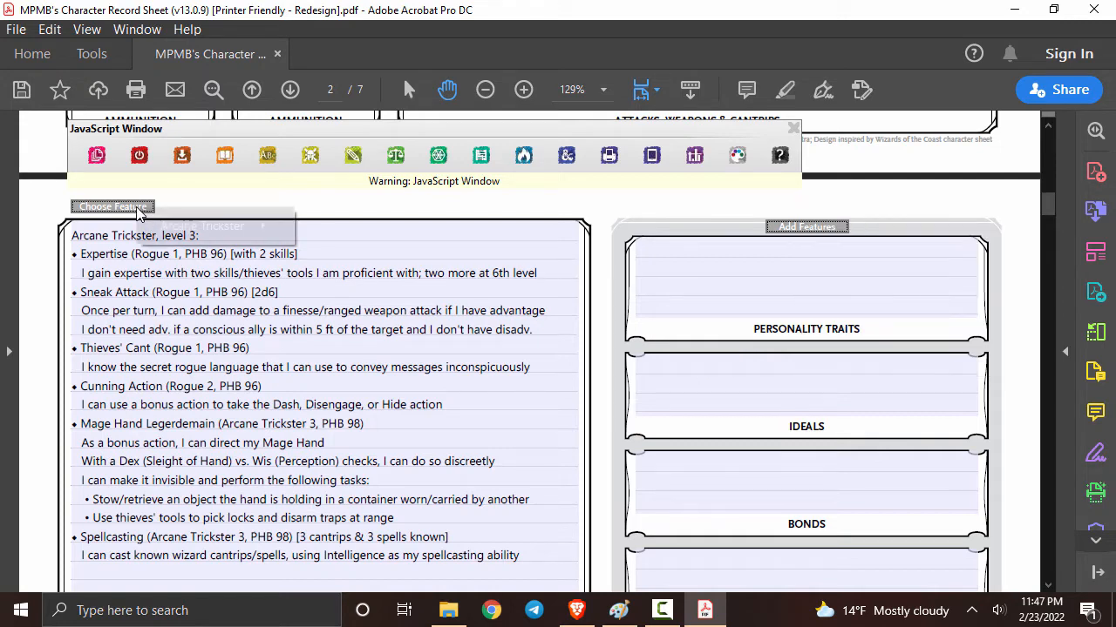
mouse_move(351, 229)
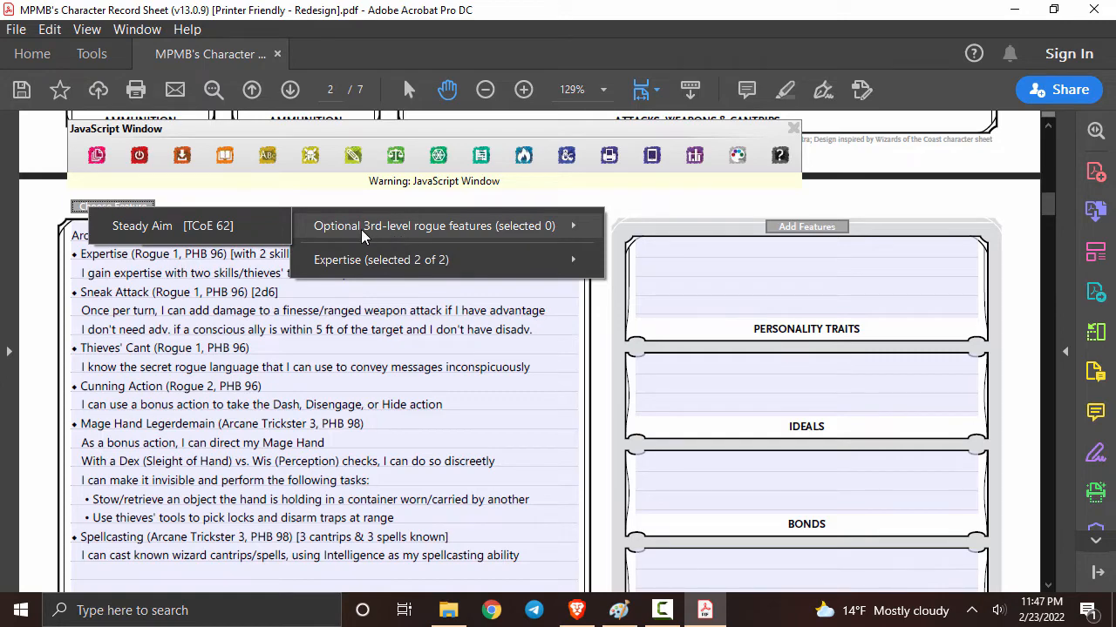
mouse_move(381, 260)
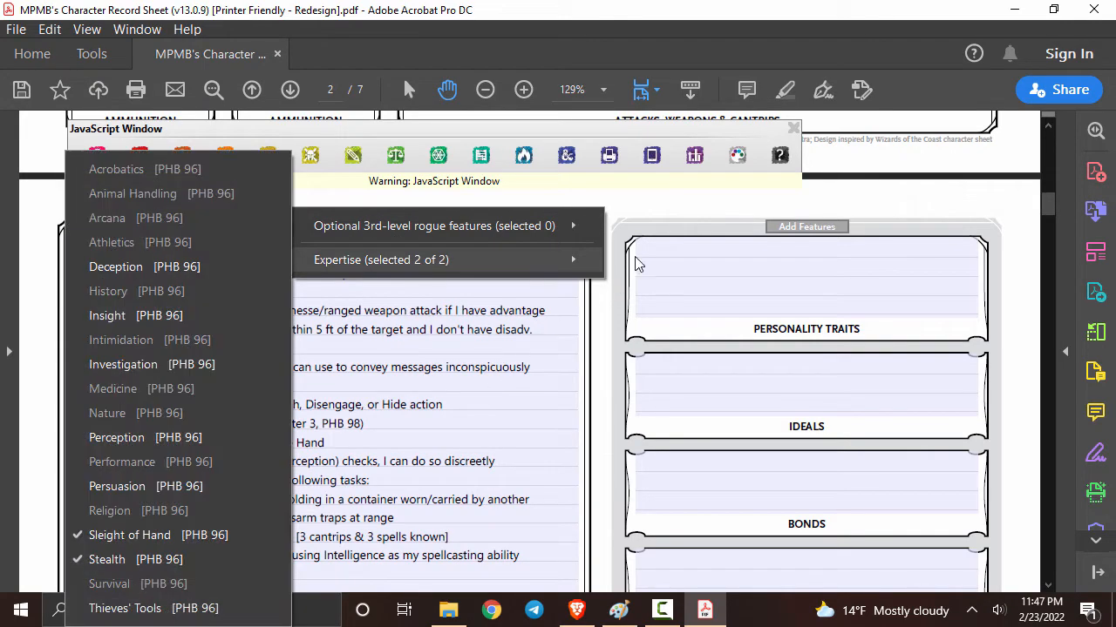
click(670, 227)
scroll(584, 305, down, 5)
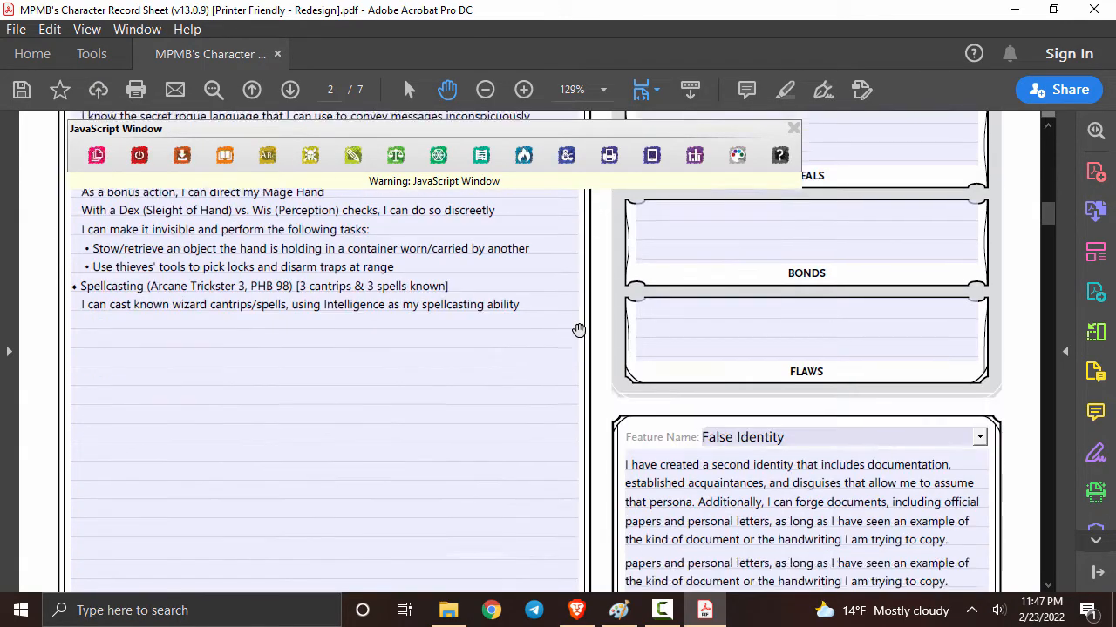
- Apply the human racial bonus of 1 to both Dexterity and Intelligence in the ability scores
scroll(578, 330, down, 4)
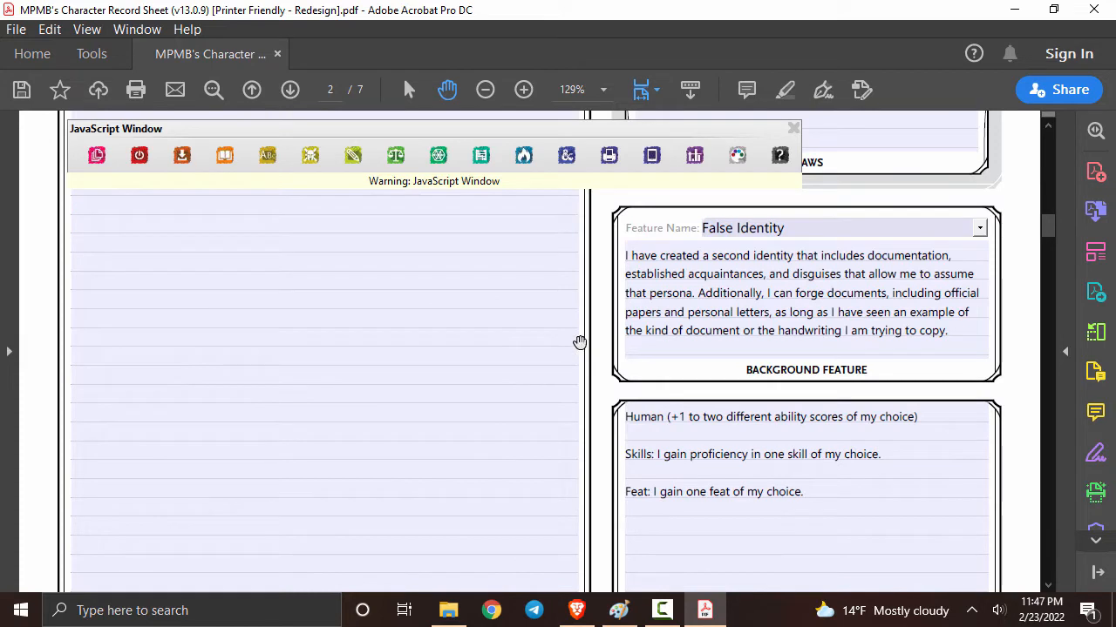
scroll(581, 343, down, 1)
click(700, 389)
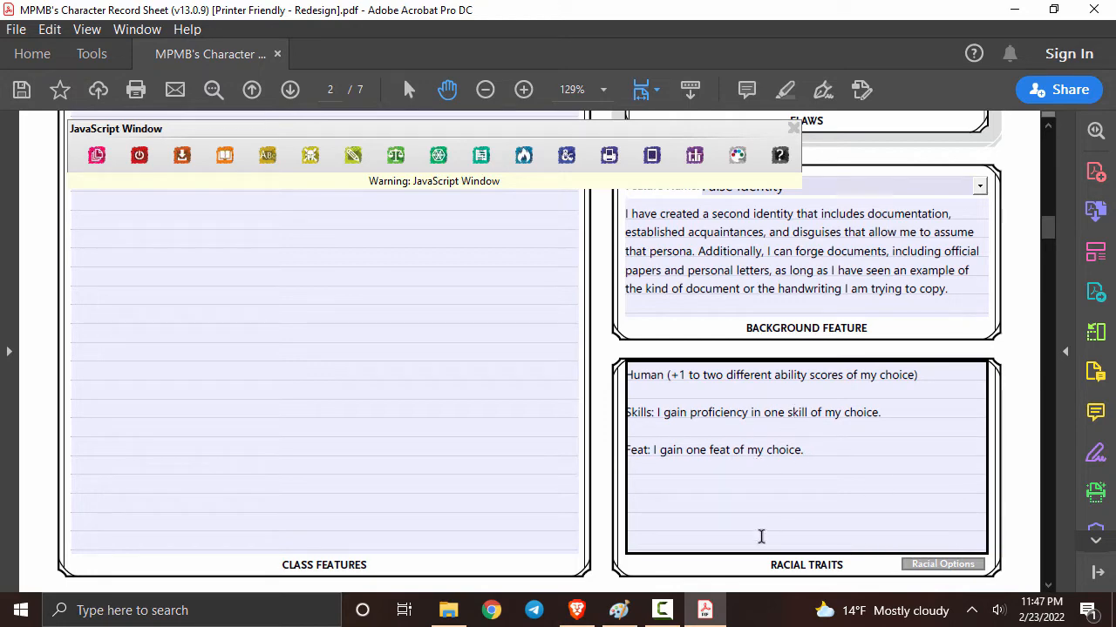
click(439, 165)
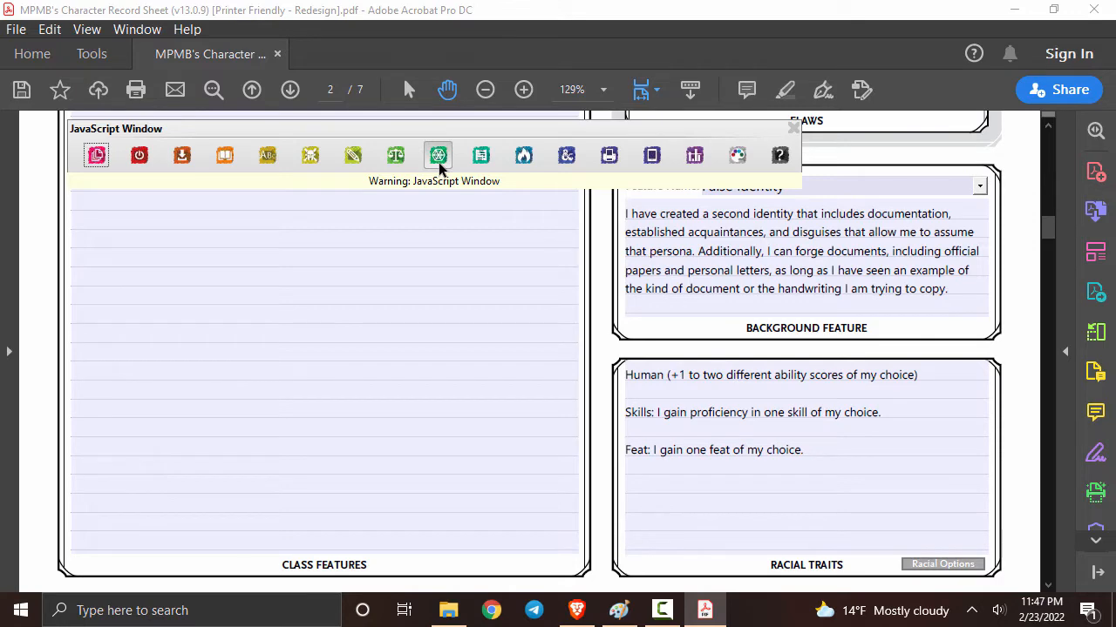
click(438, 159)
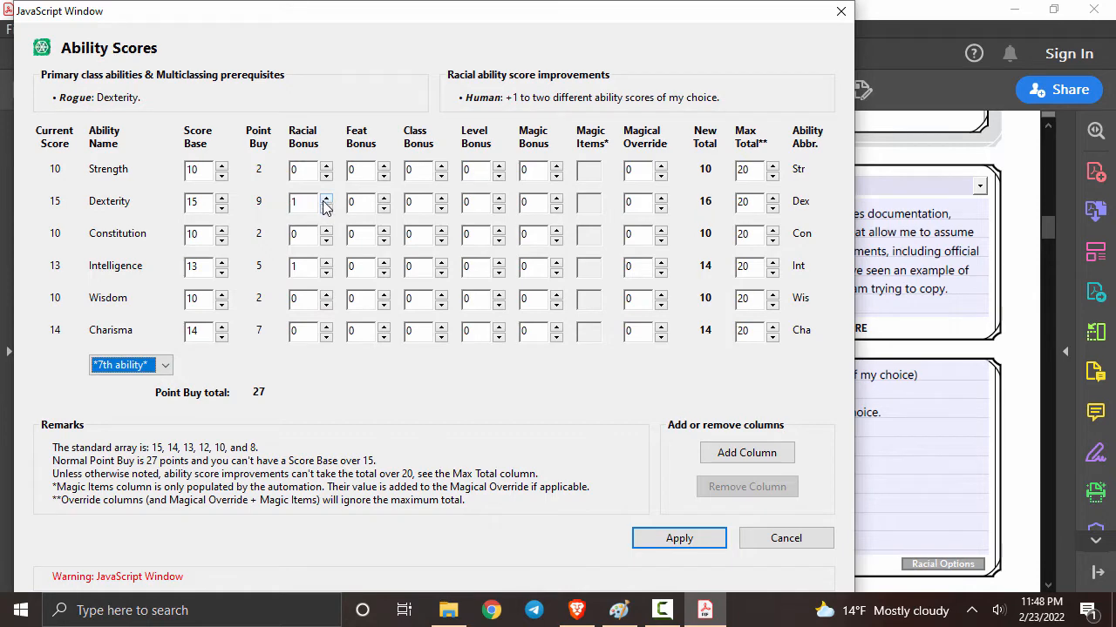
click(693, 536)
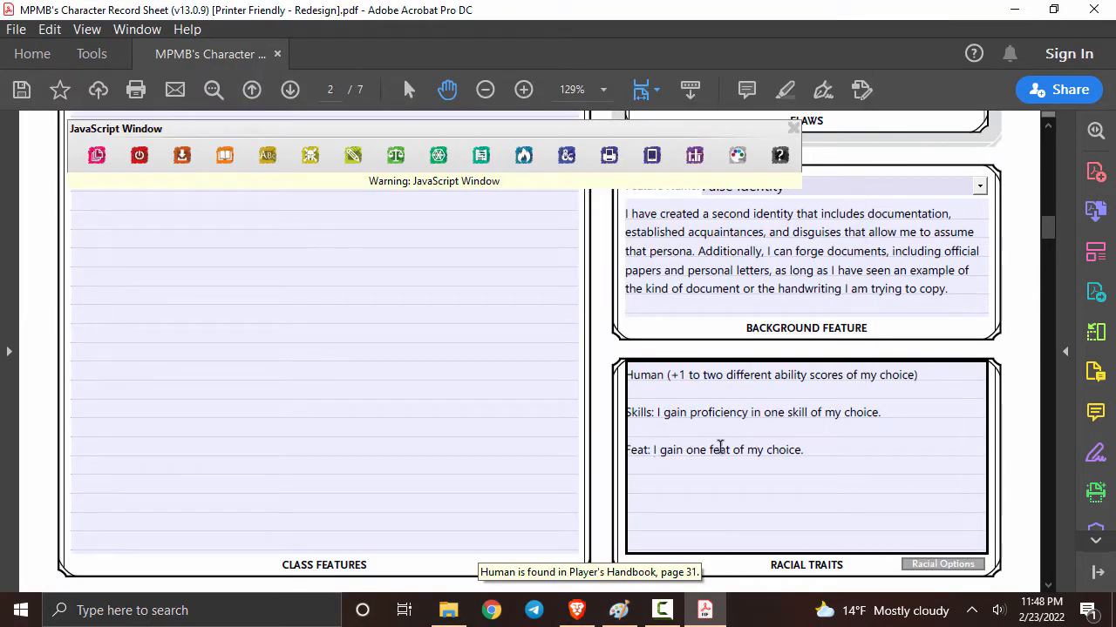
- Choose Crossbow Expert as the human bonus feat on the third page of the sheet
scroll(776, 468, down, 10)
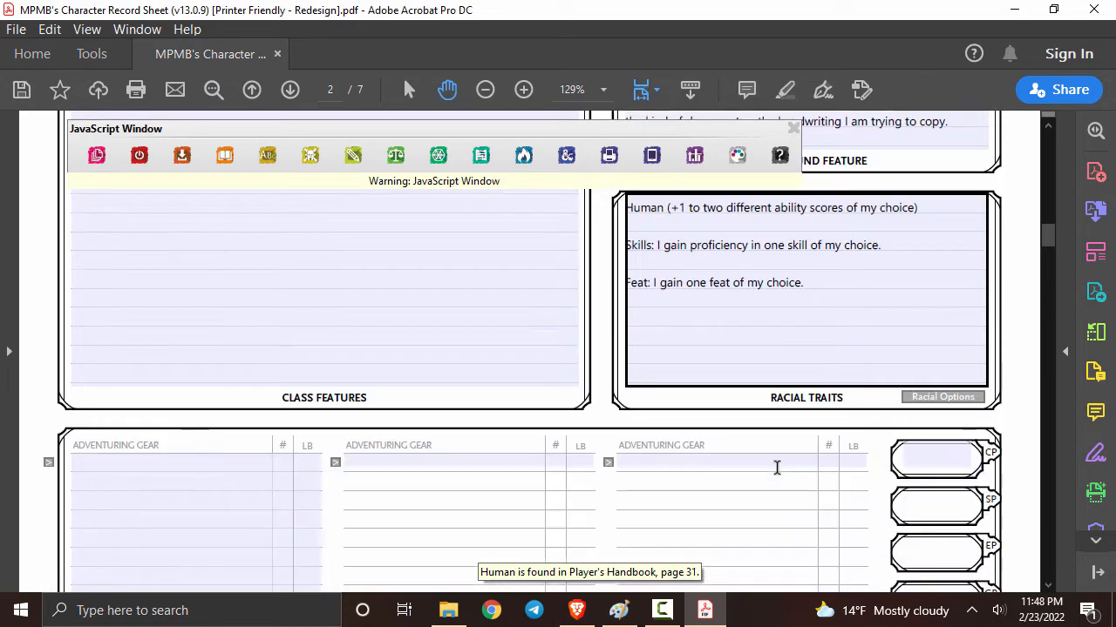
scroll(776, 466, down, 20)
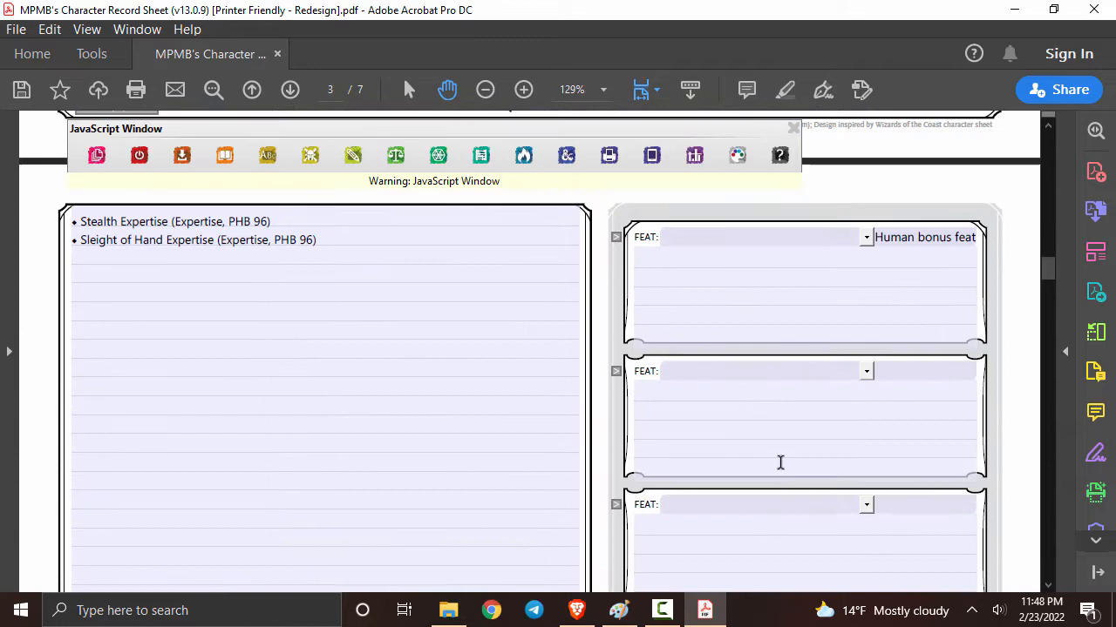
click(879, 236)
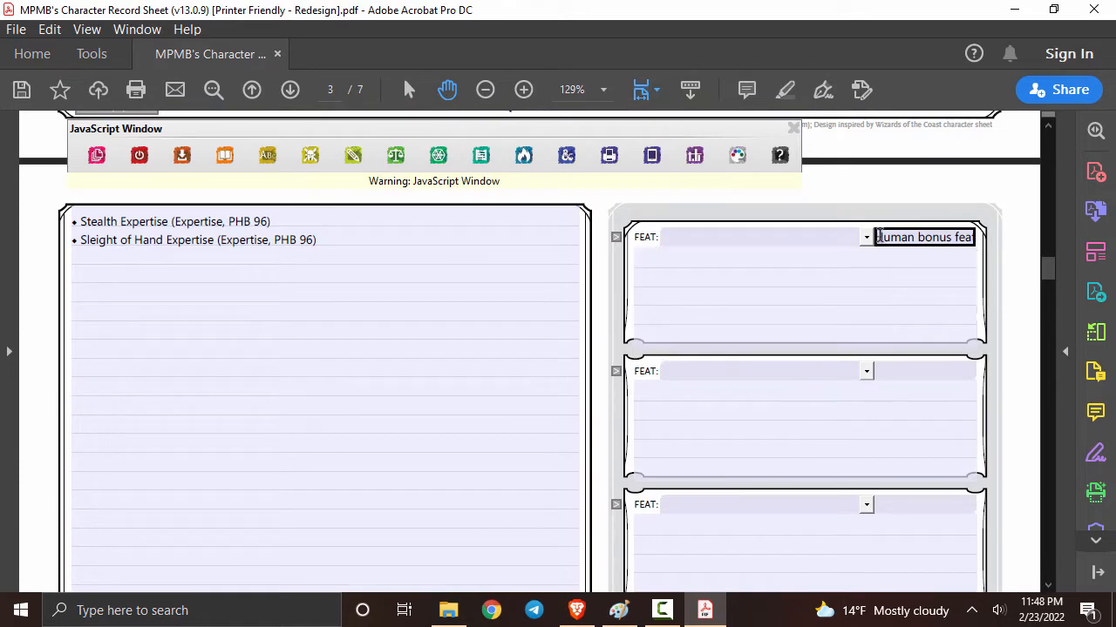
click(867, 238)
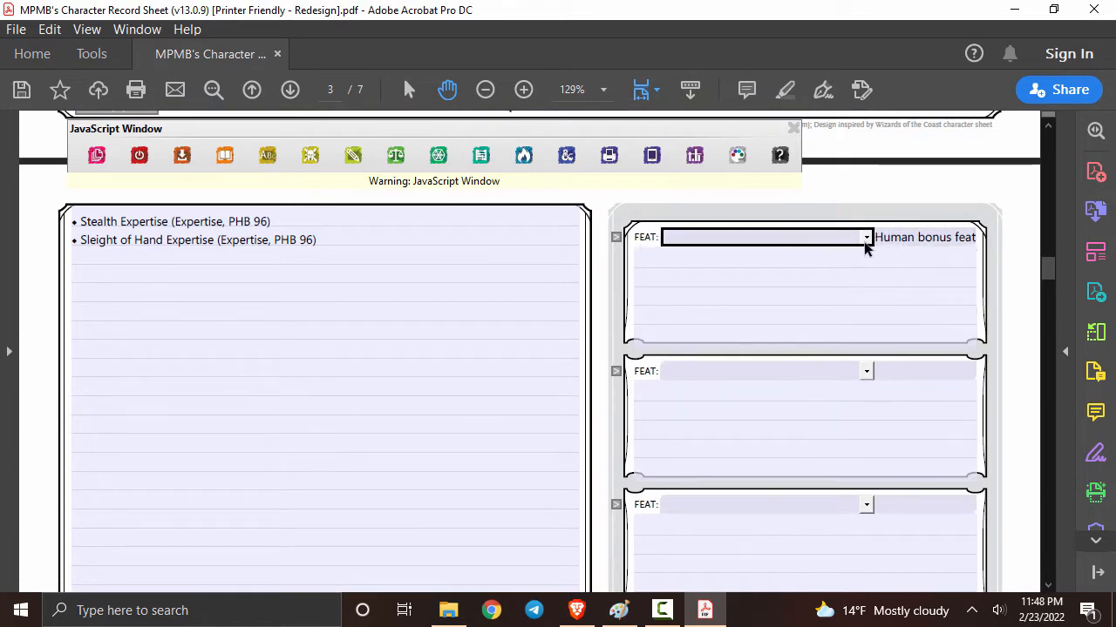
click(833, 233)
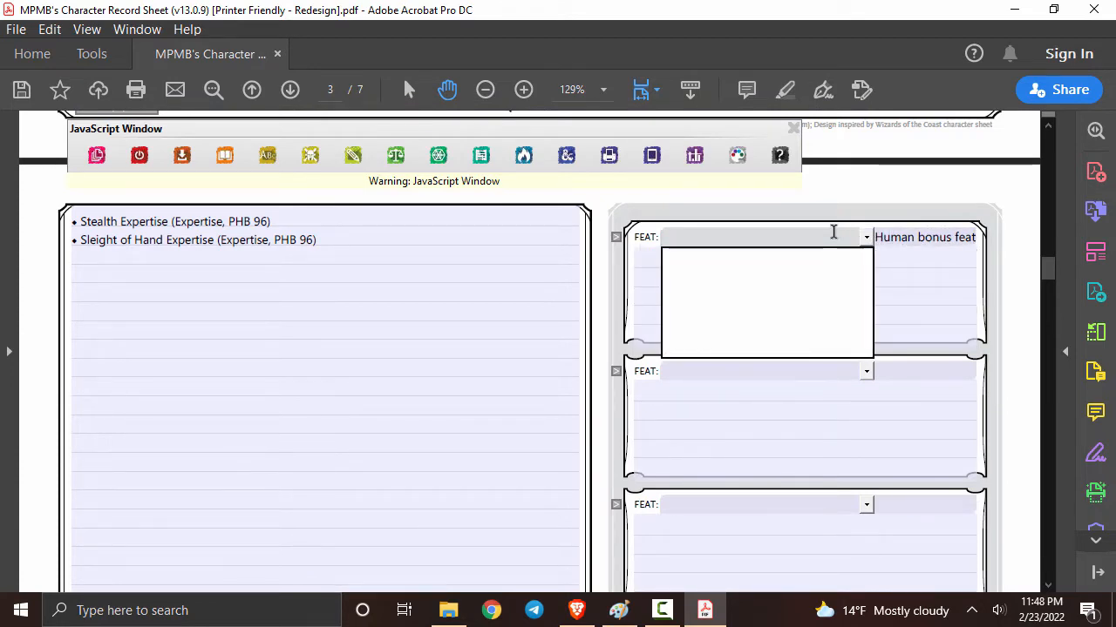
text(x)
key(BackSpace)
text(cr)
key(BackSpace)
key(BackSpace)
text(Cro)
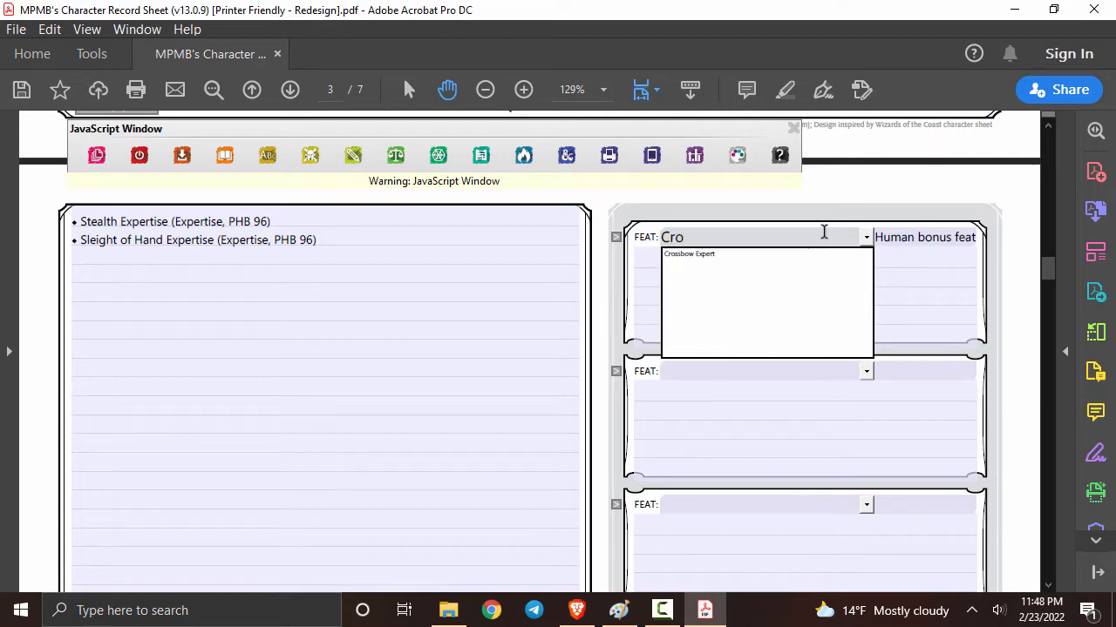
click(719, 254)
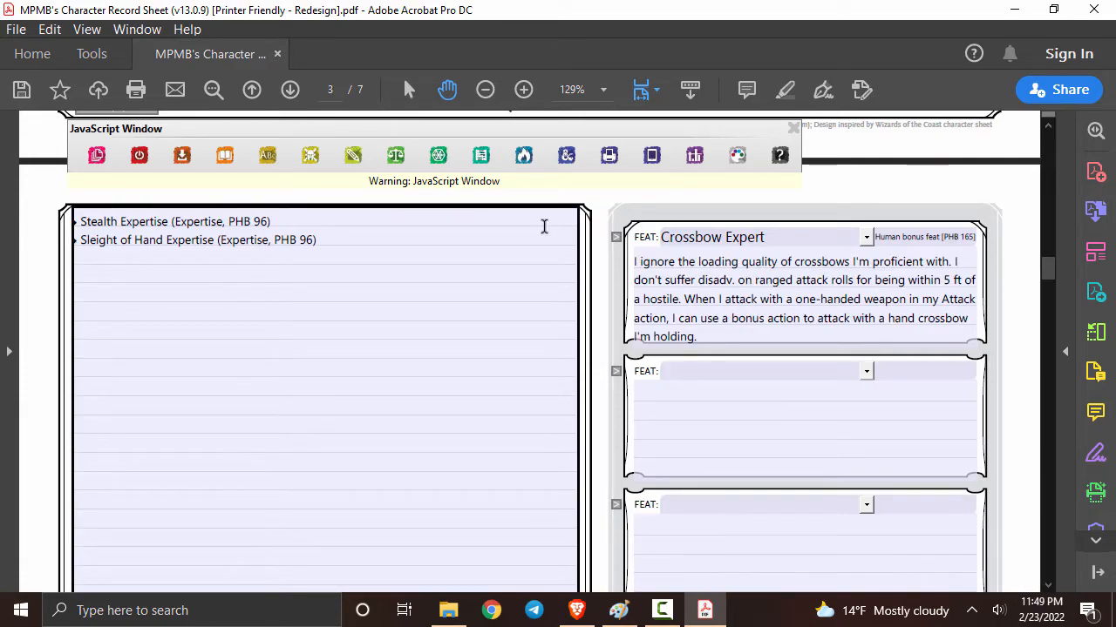
- Add Crossbow, Hand and Dagger as the first two attacks under weapons and cantrips
scroll(542, 224, up, 15)
scroll(543, 227, up, 12)
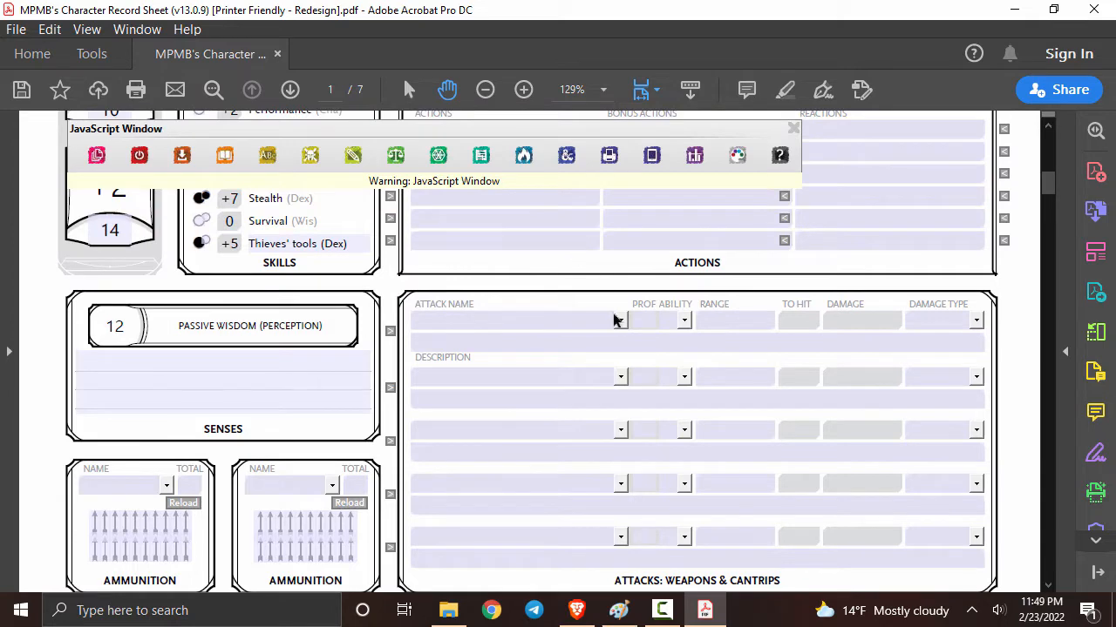
click(614, 321)
text(C)
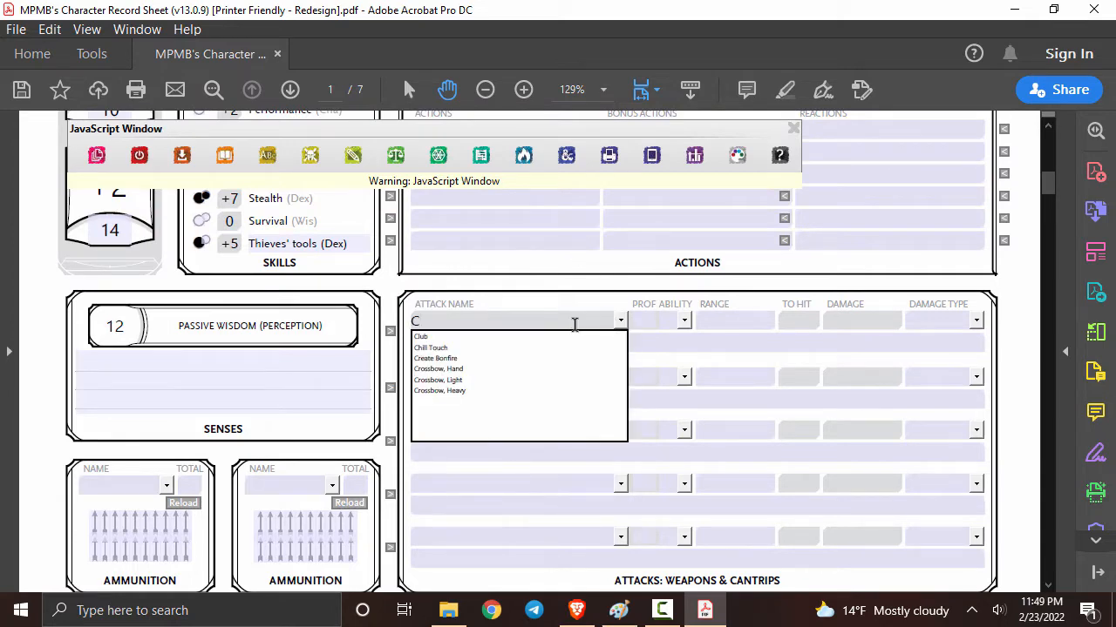
click(486, 368)
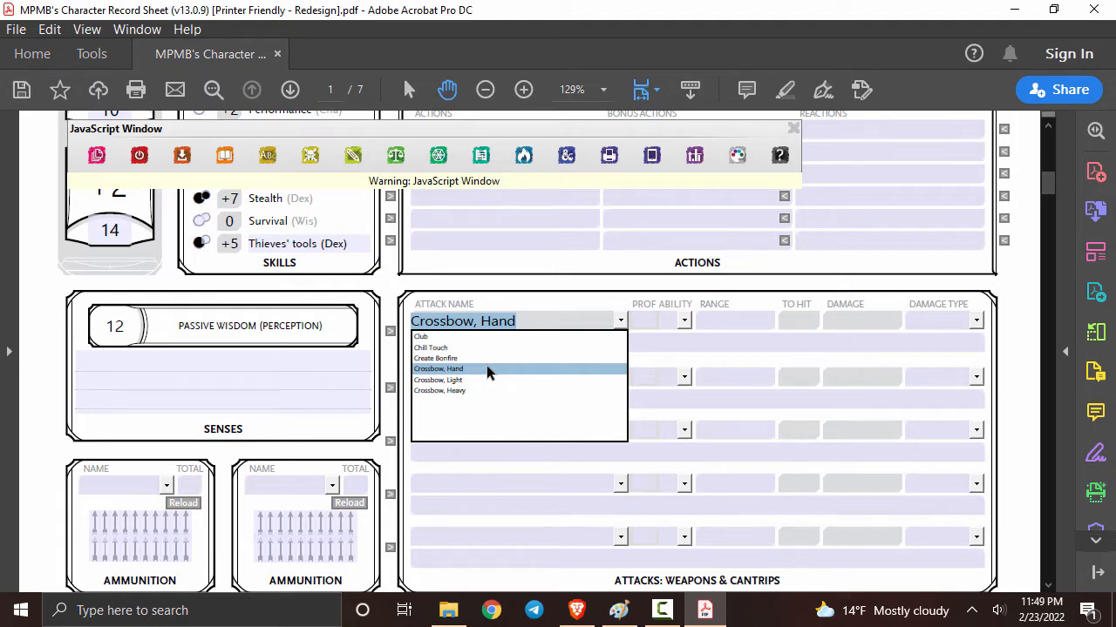
click(486, 367)
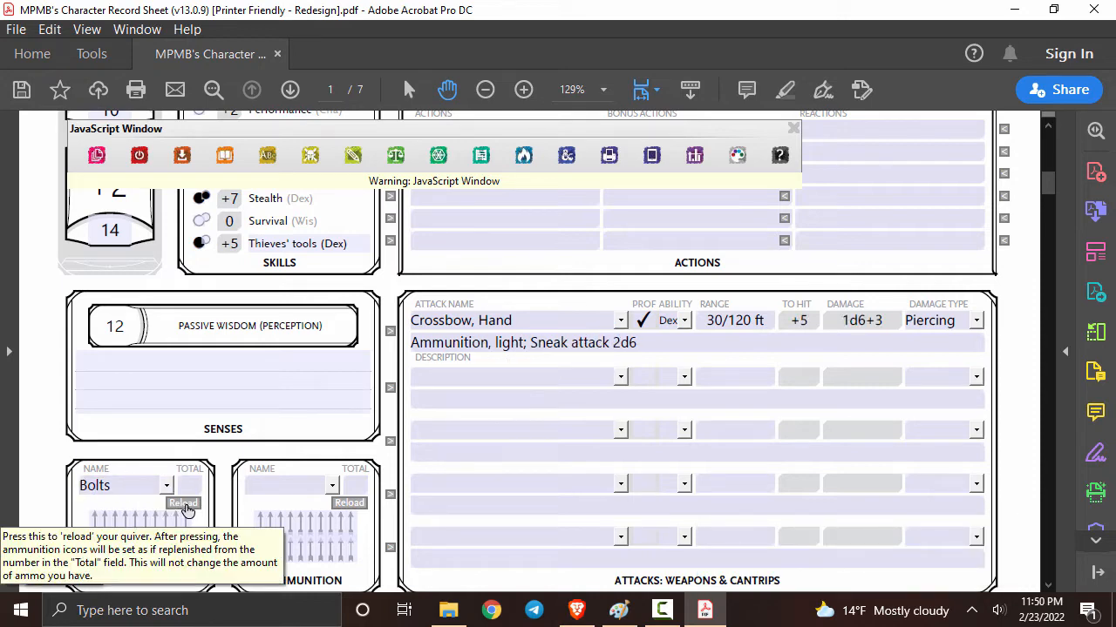
click(620, 376)
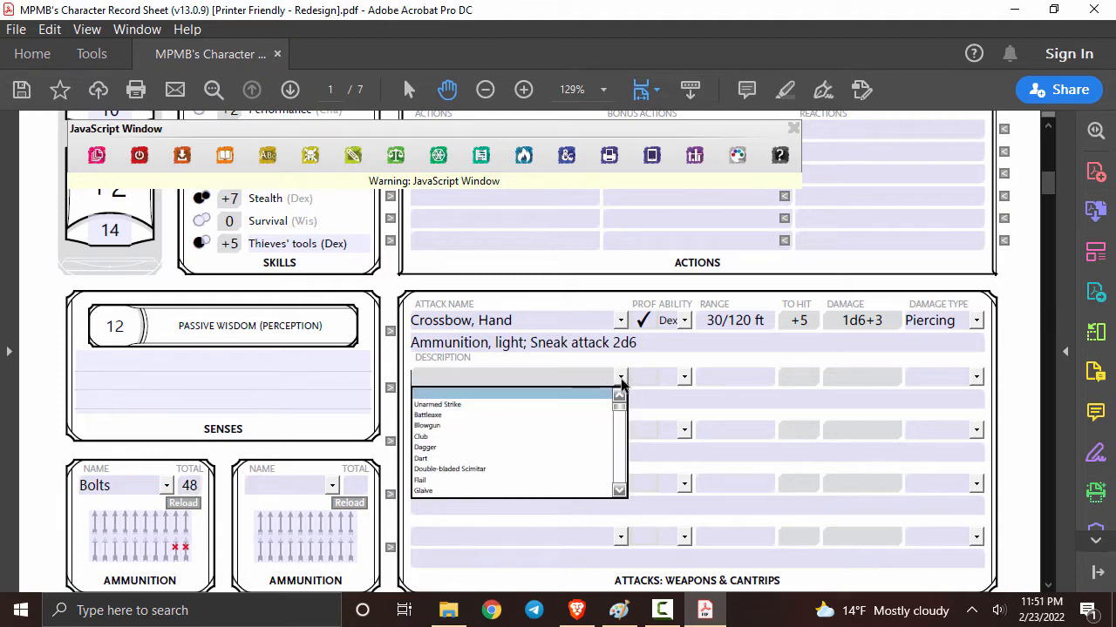
click(474, 448)
- Equip the character with Leather armor in the armor section of the first page
scroll(393, 322, up, 4)
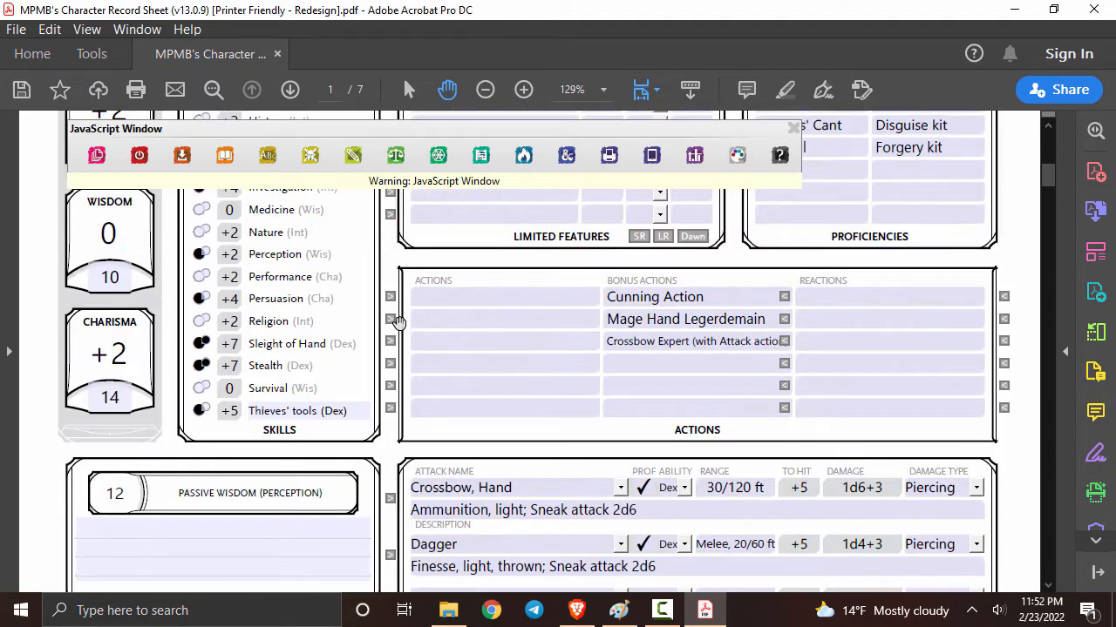
scroll(396, 323, up, 2)
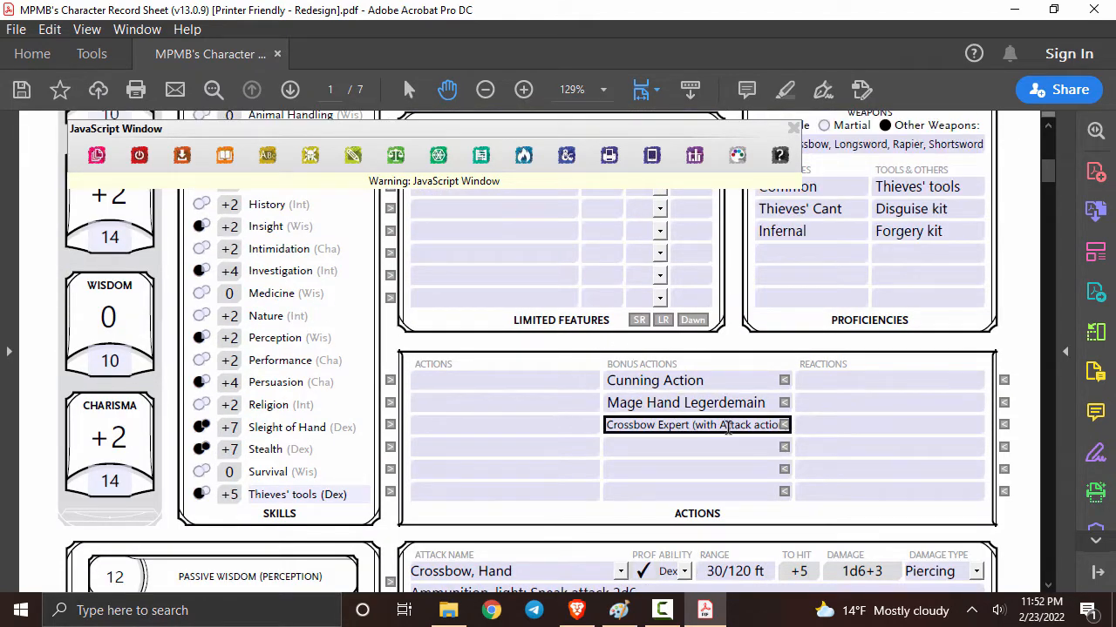
mouse_move(737, 425)
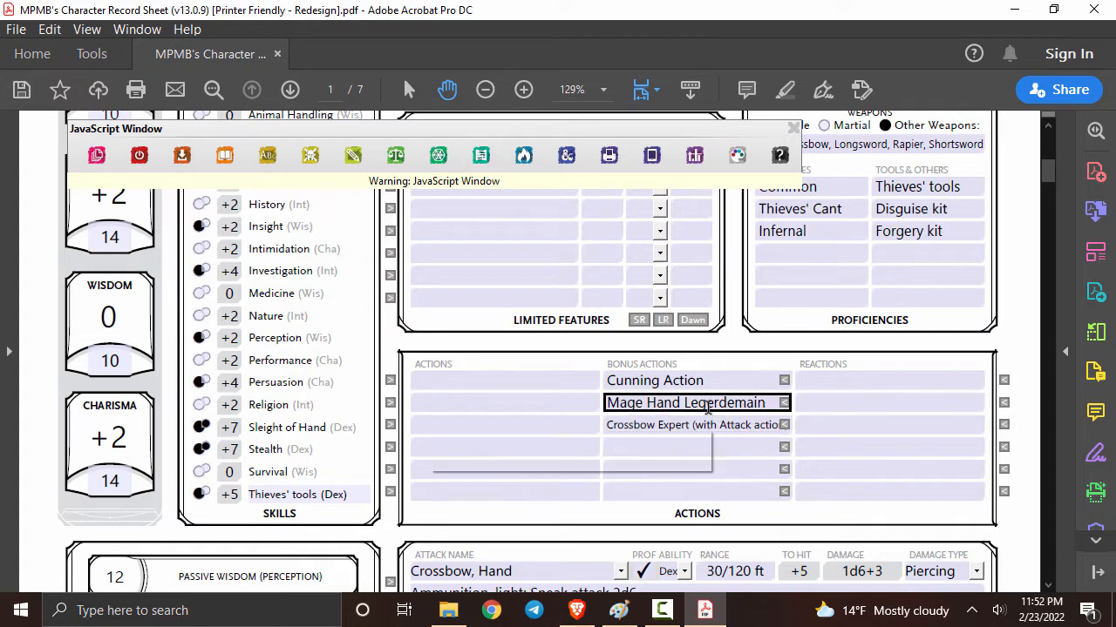
mouse_move(707, 409)
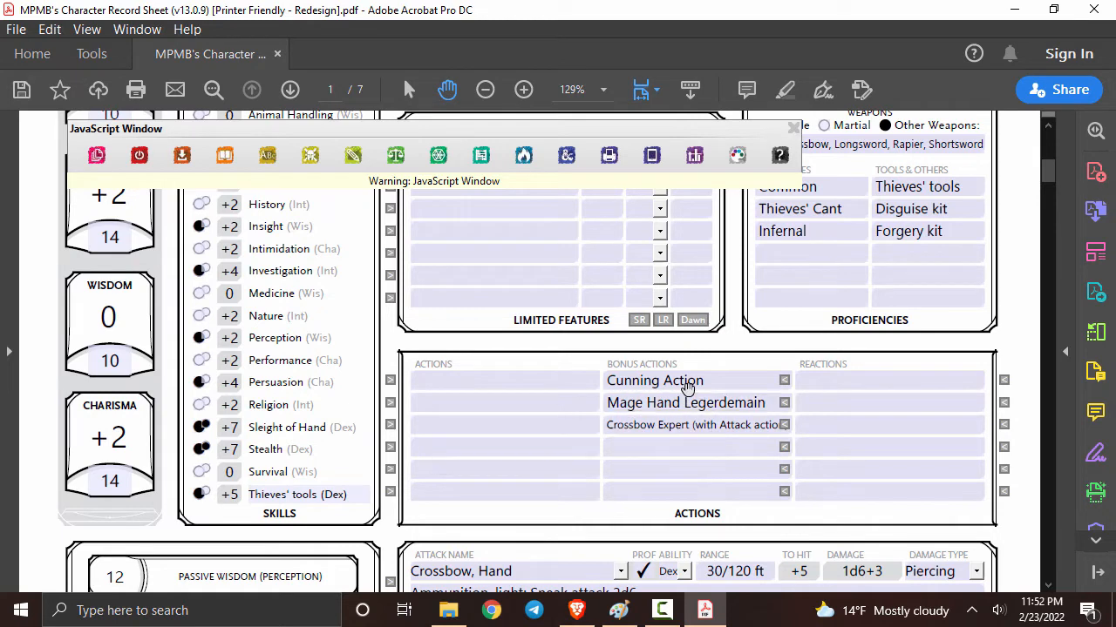
scroll(728, 347, up, 1)
scroll(728, 347, up, 7)
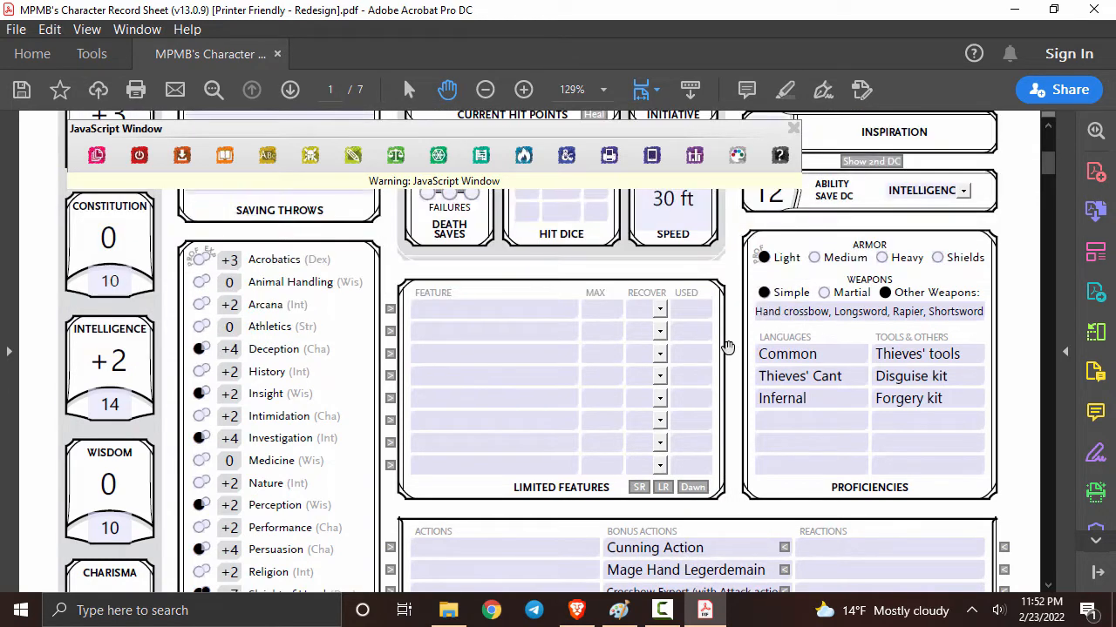
scroll(728, 347, up, 5)
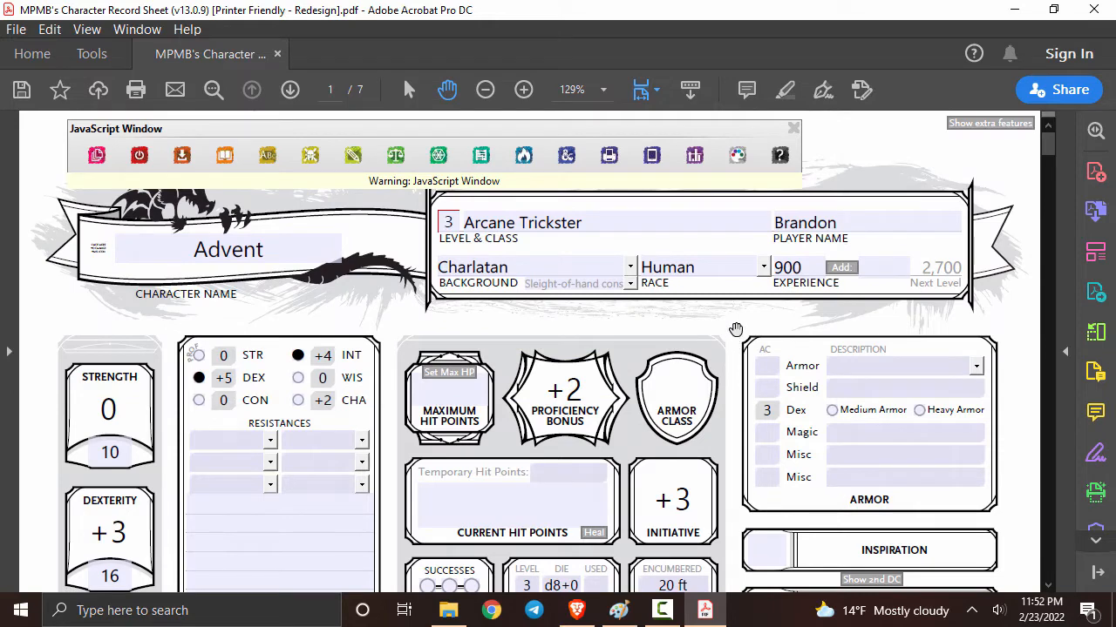
click(976, 370)
click(977, 370)
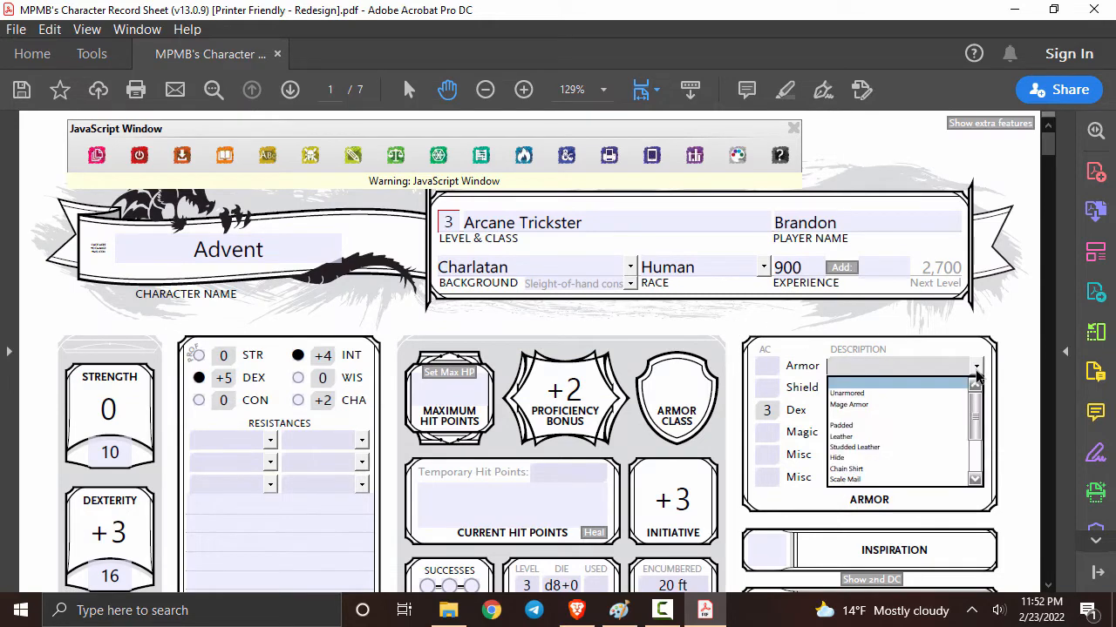
click(922, 436)
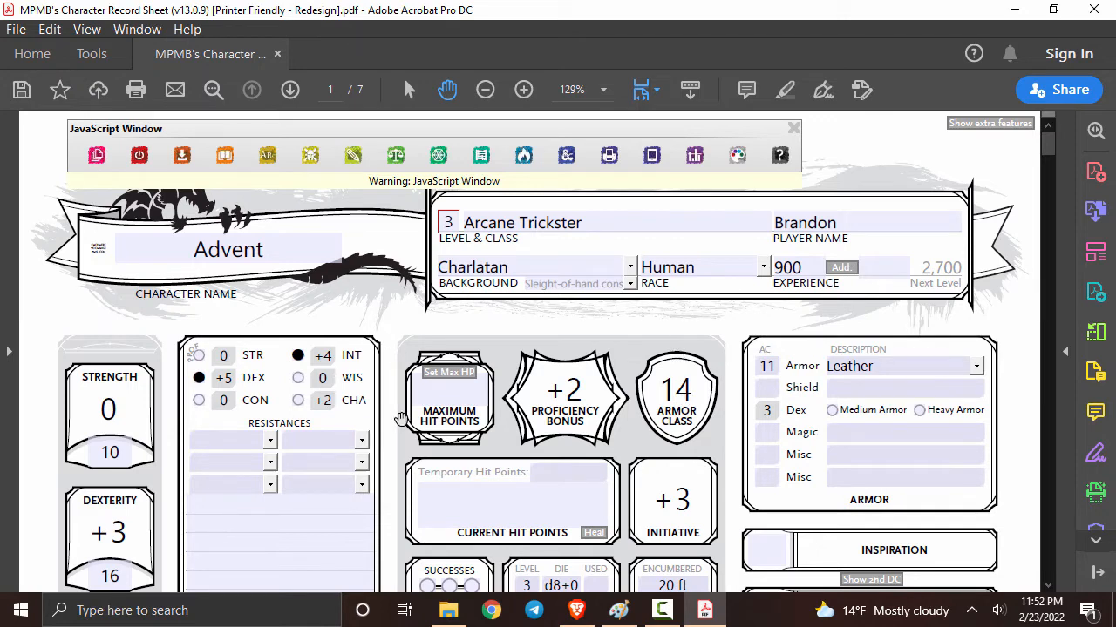
- Set the character's maximum hit points to 20
scroll(397, 416, down, 3)
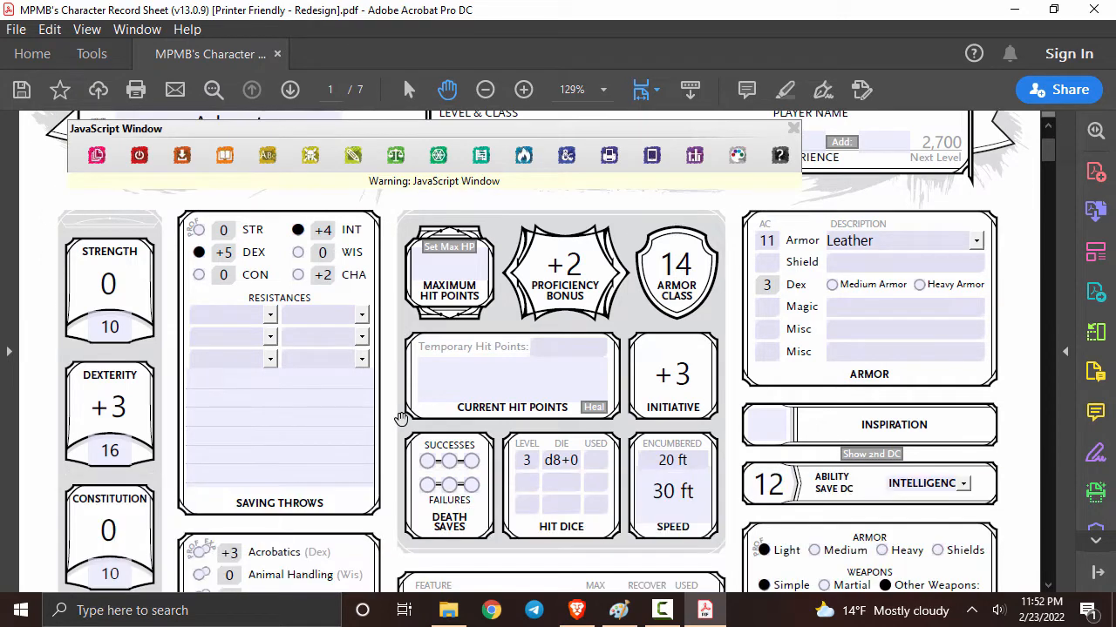
click(455, 249)
mouse_move(528, 290)
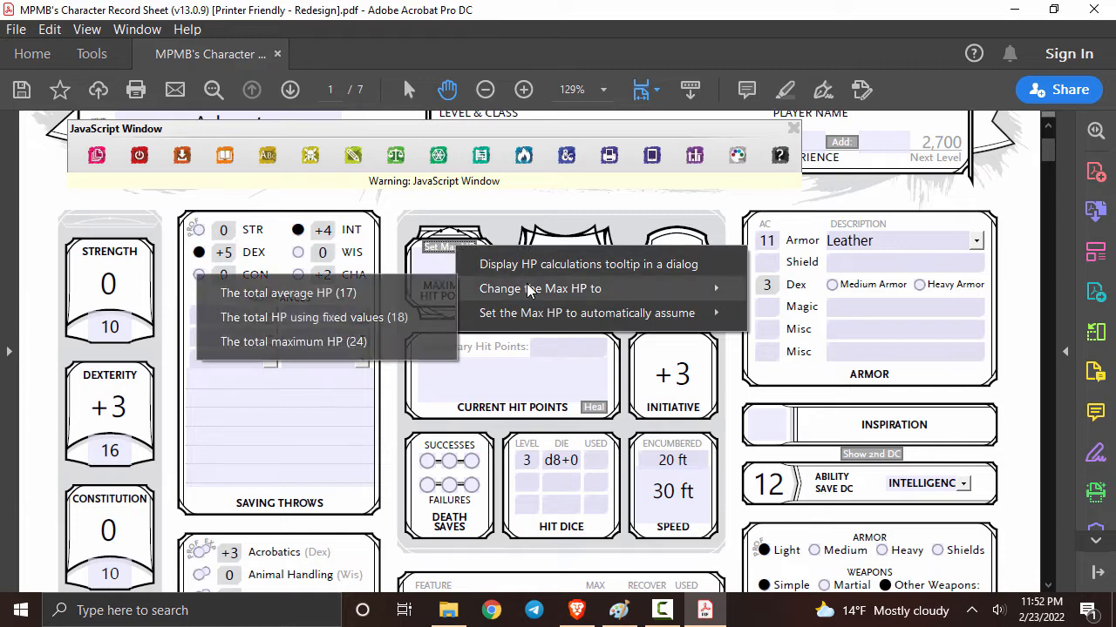
click(386, 272)
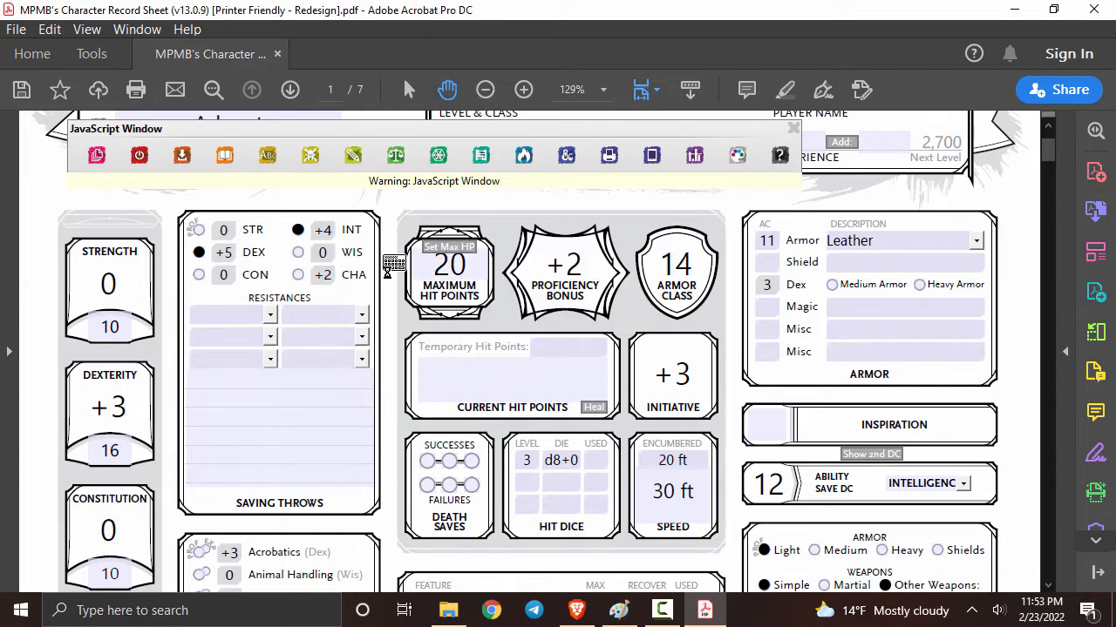
- Add the Burglar's pack to the left column of the equipment section on the second page
scroll(386, 272, down, 10)
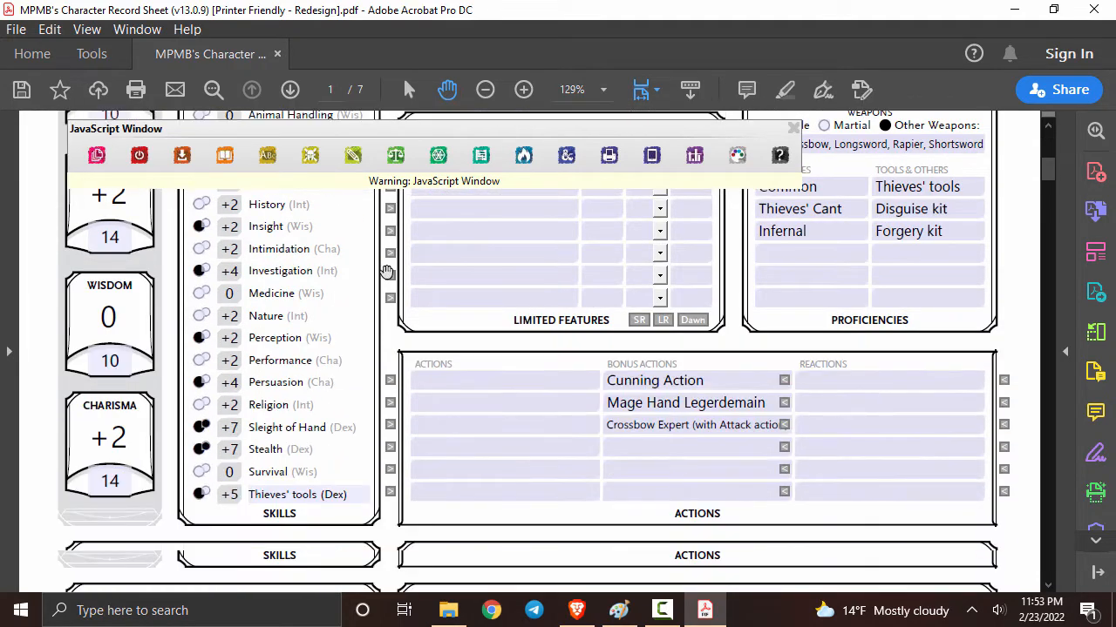
scroll(386, 272, down, 8)
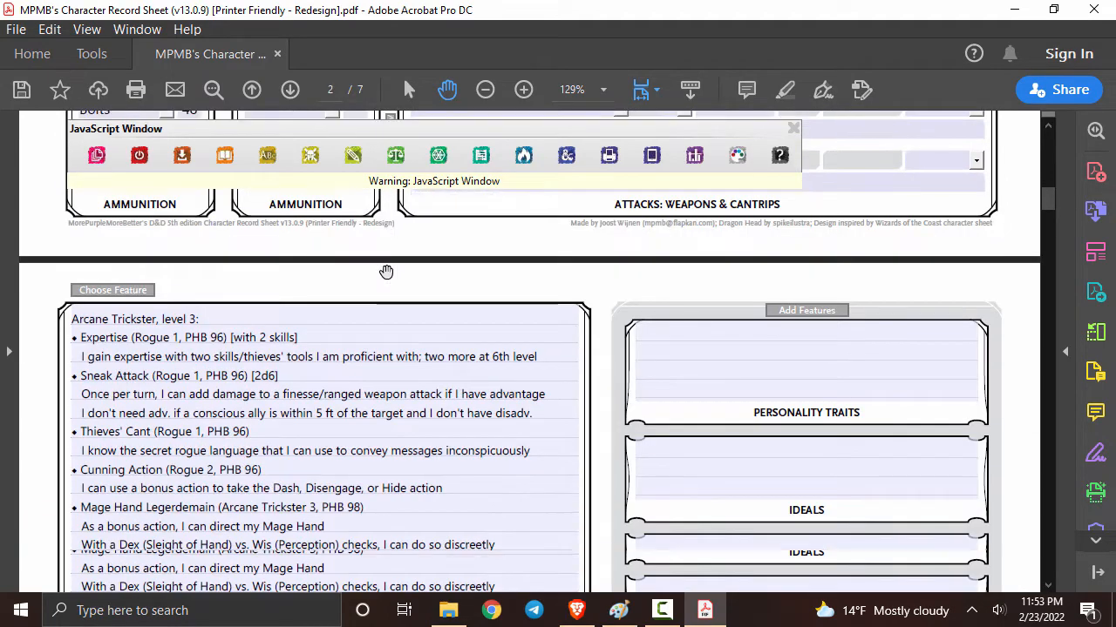
scroll(386, 272, down, 4)
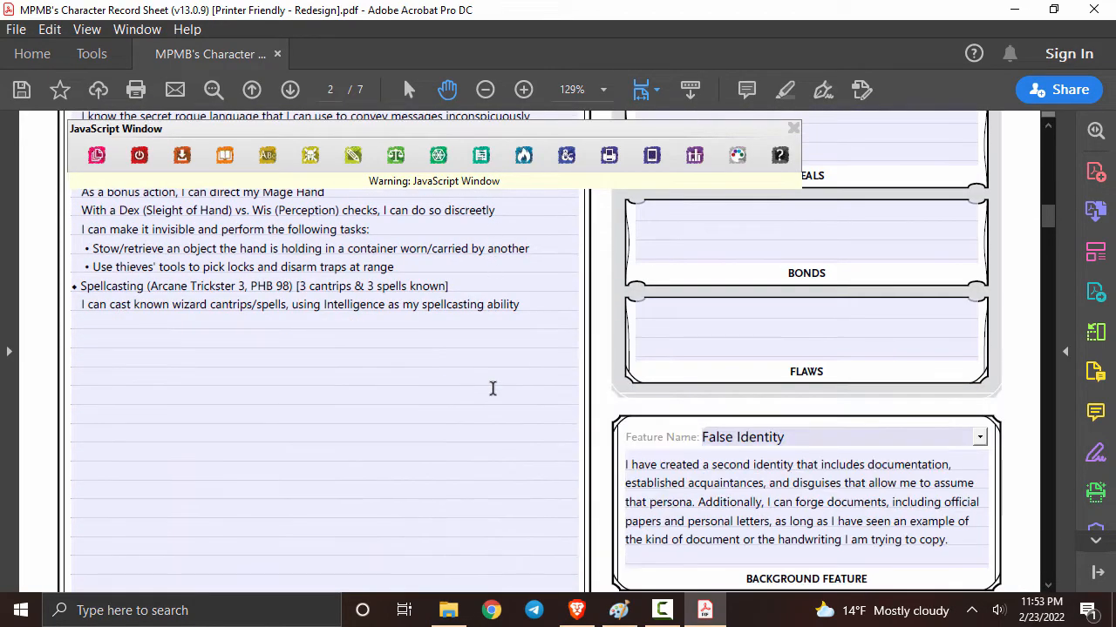
scroll(493, 388, down, 9)
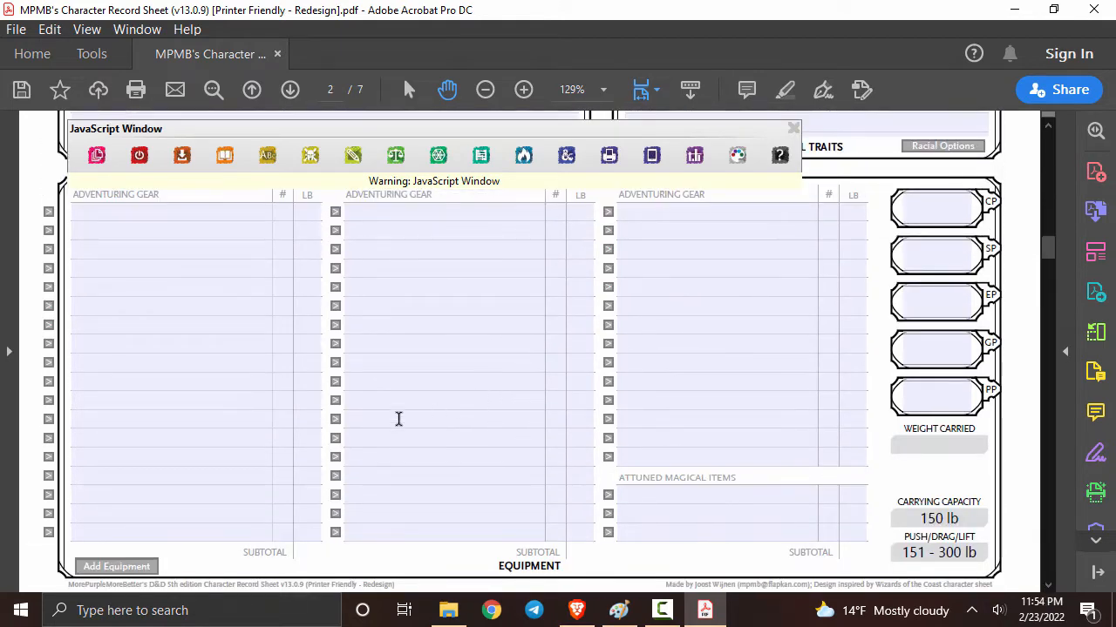
click(146, 571)
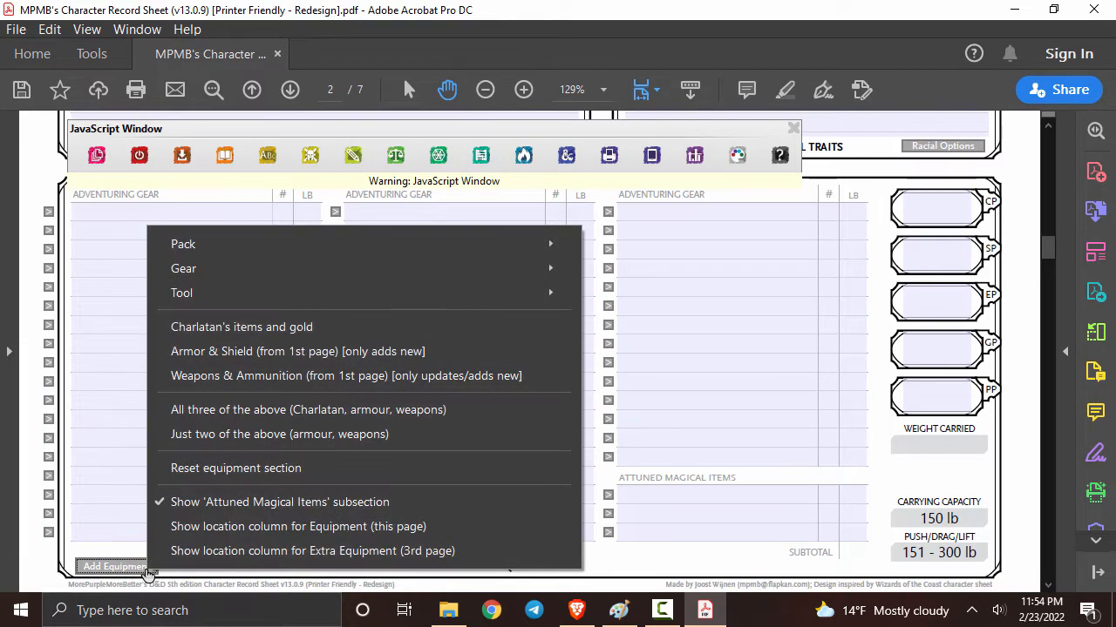
mouse_move(312, 242)
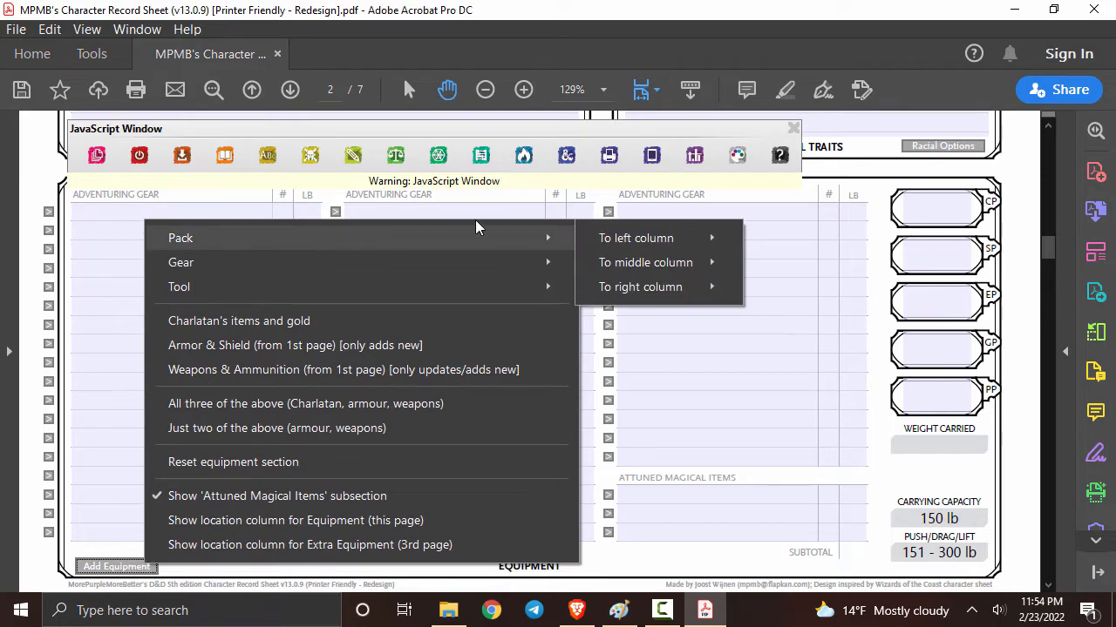
mouse_move(636, 233)
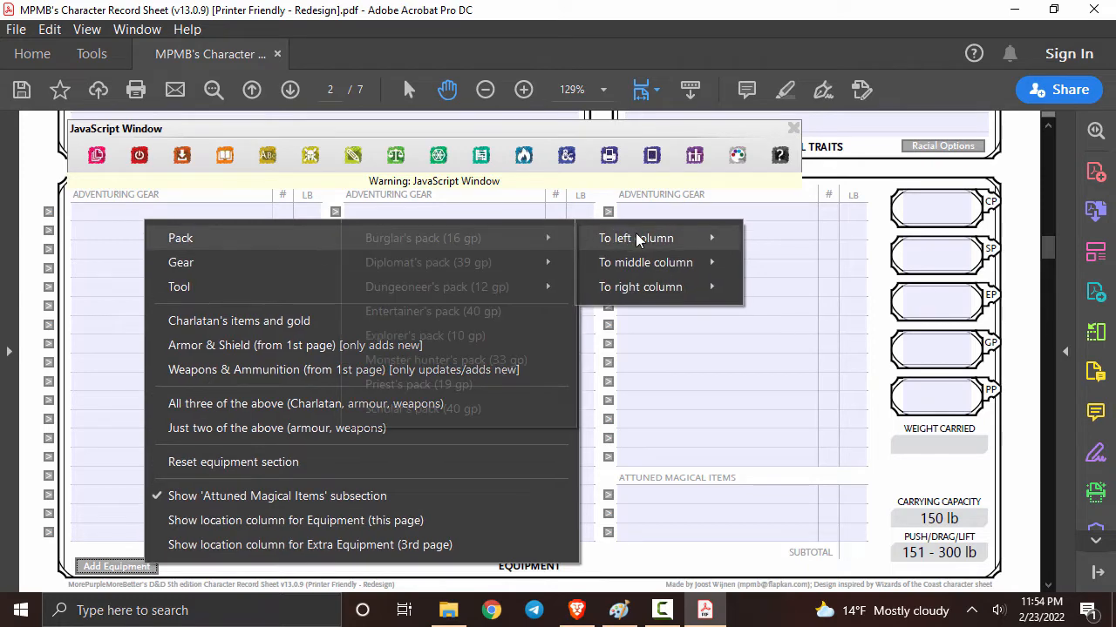
click(507, 241)
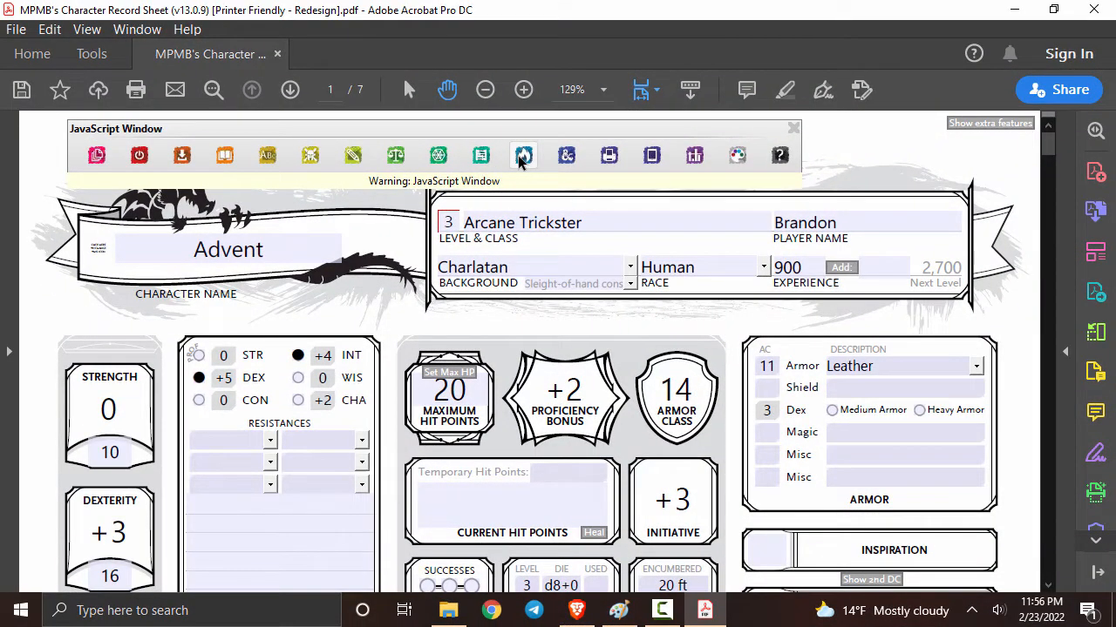
- Start generating a spell sheet and choose Booming Blade and Message as the Arcane Trickster cantrips
click(522, 157)
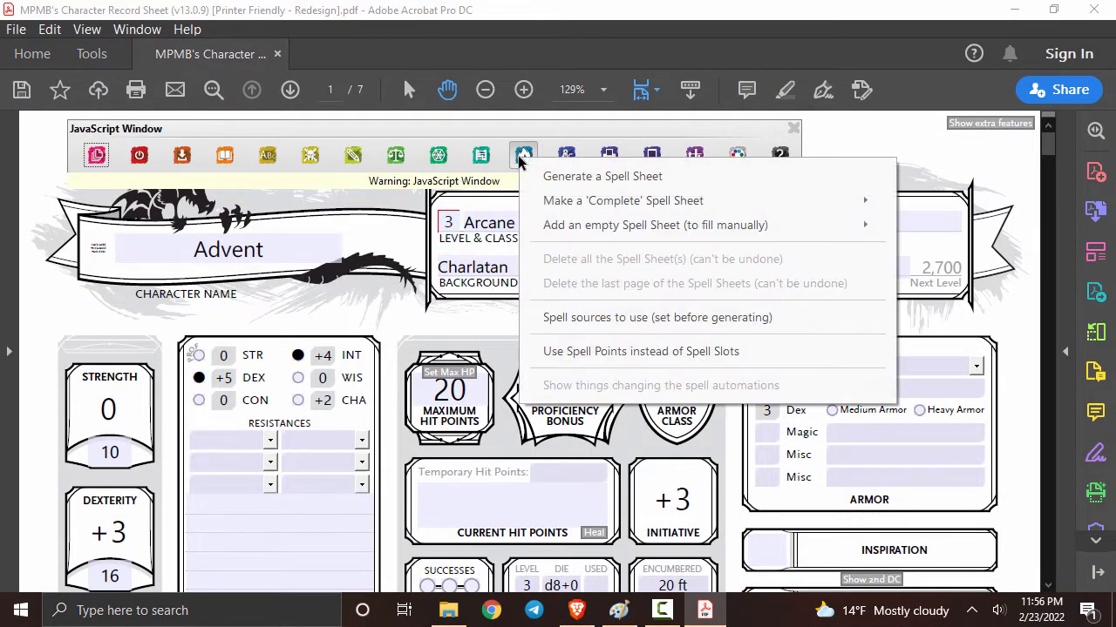
click(595, 178)
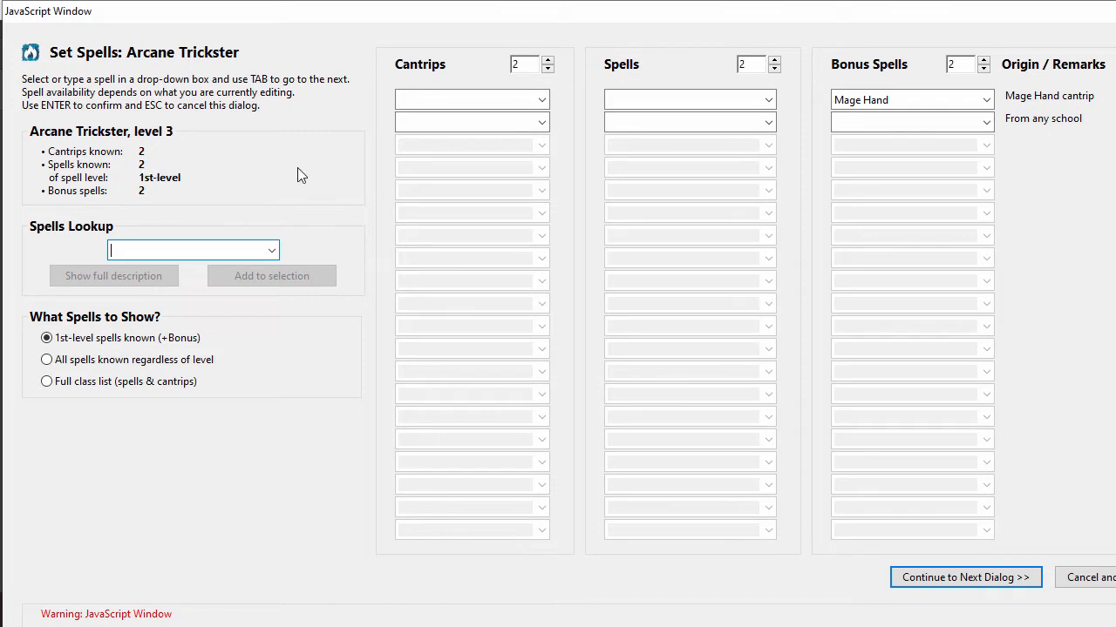
click(542, 101)
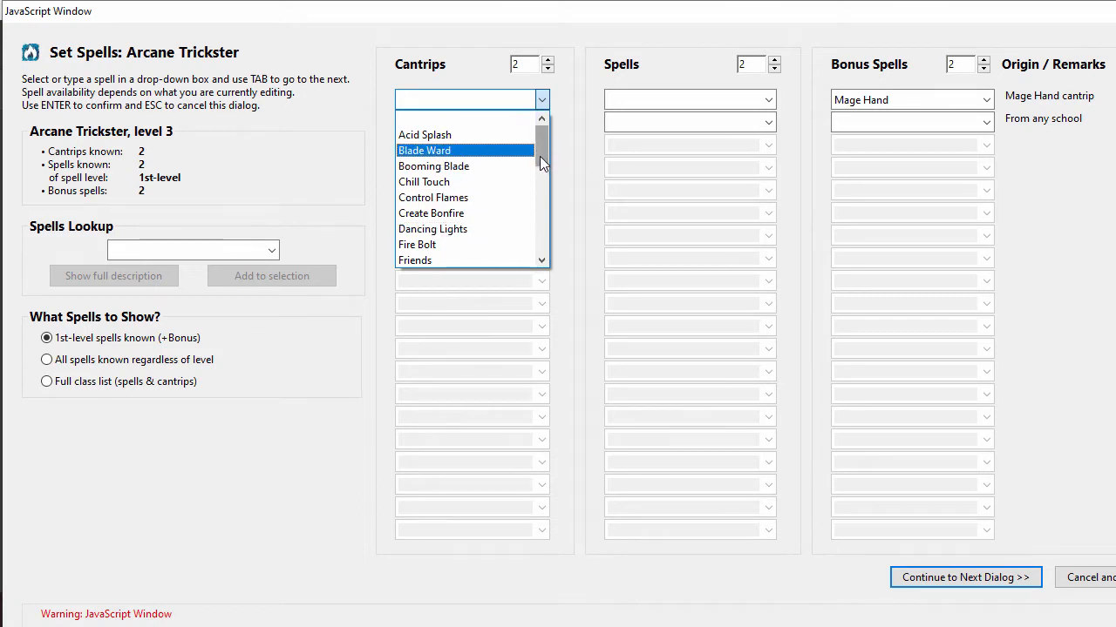
click(486, 169)
click(538, 123)
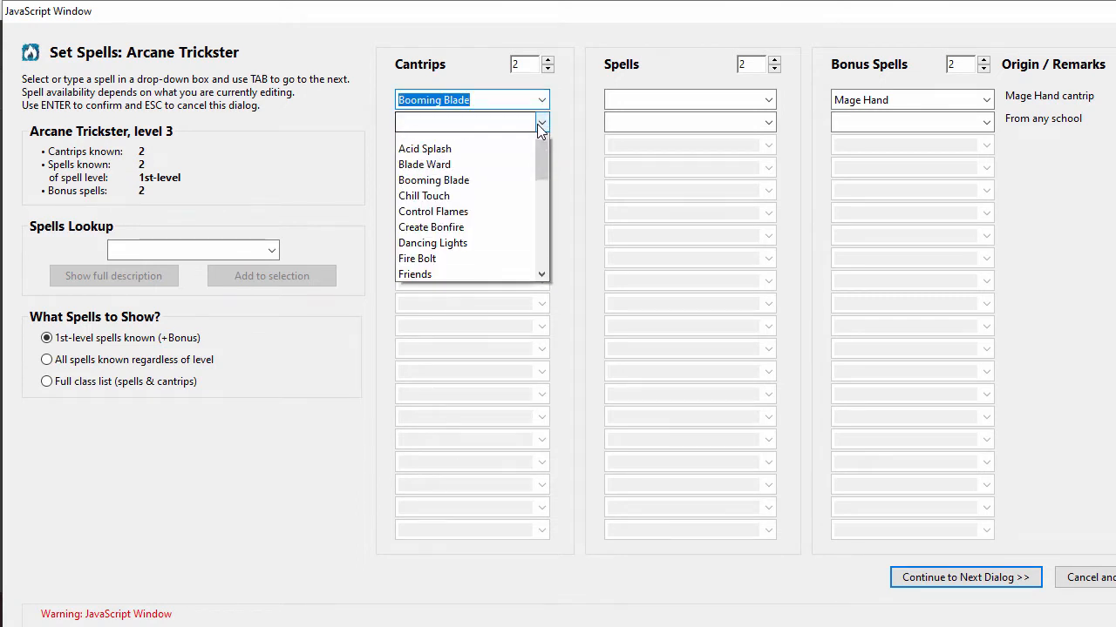
drag(537, 165, 539, 213)
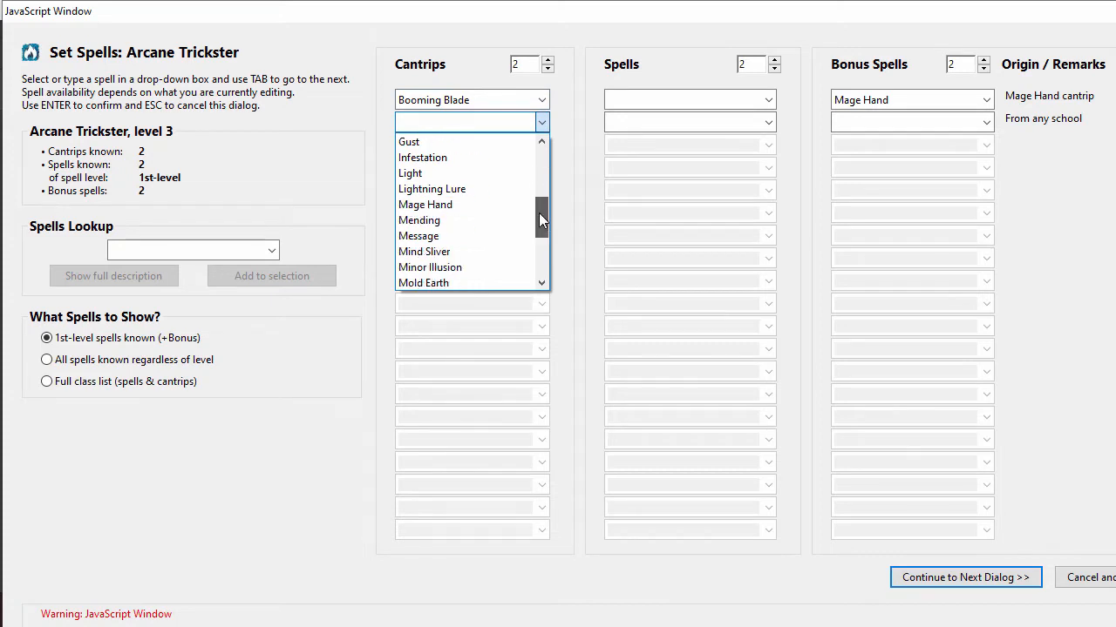
click(466, 236)
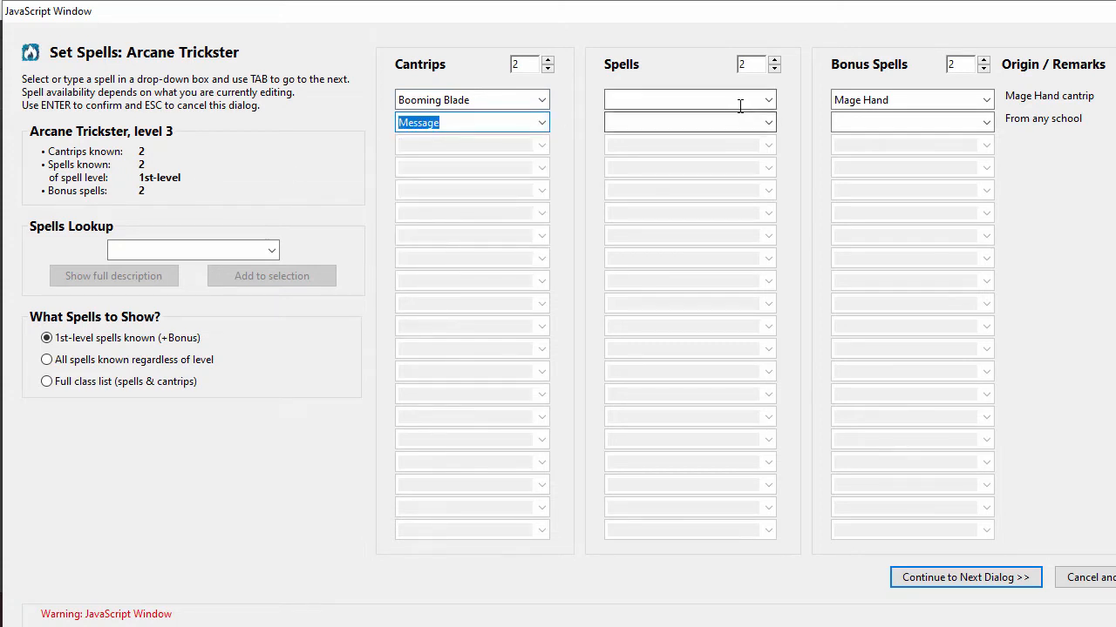
- Choose Disguise Self and Tasha's Hideous Laughter as the two known 1st-level spells
click(767, 103)
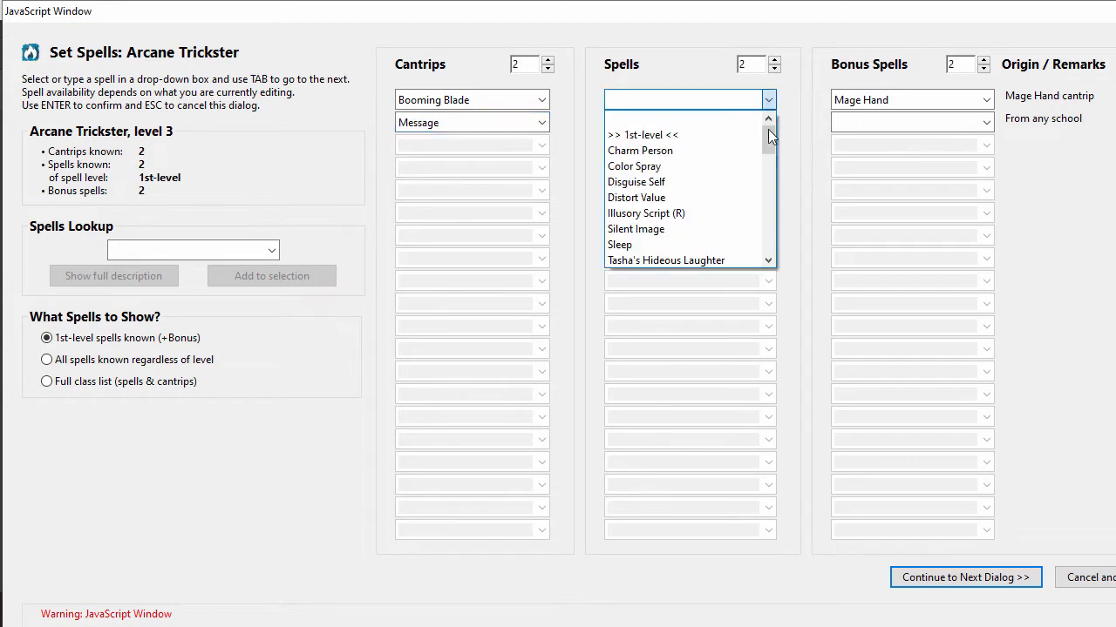
mouse_move(768, 142)
mouse_down()
mouse_move(770, 151)
mouse_move(771, 142)
mouse_up()
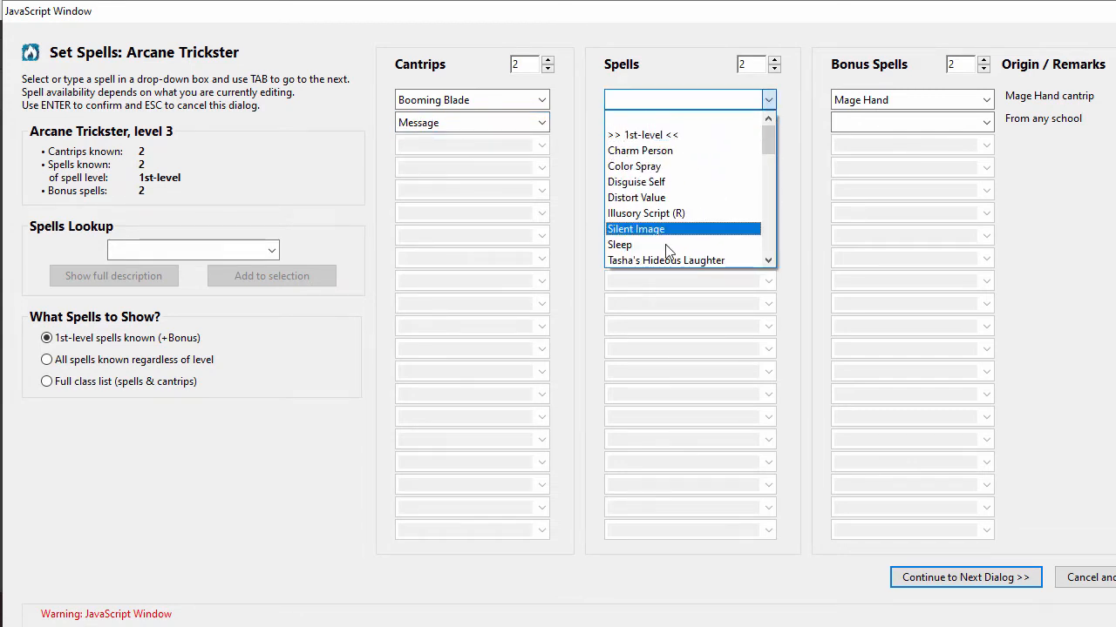
click(688, 181)
key(Tab)
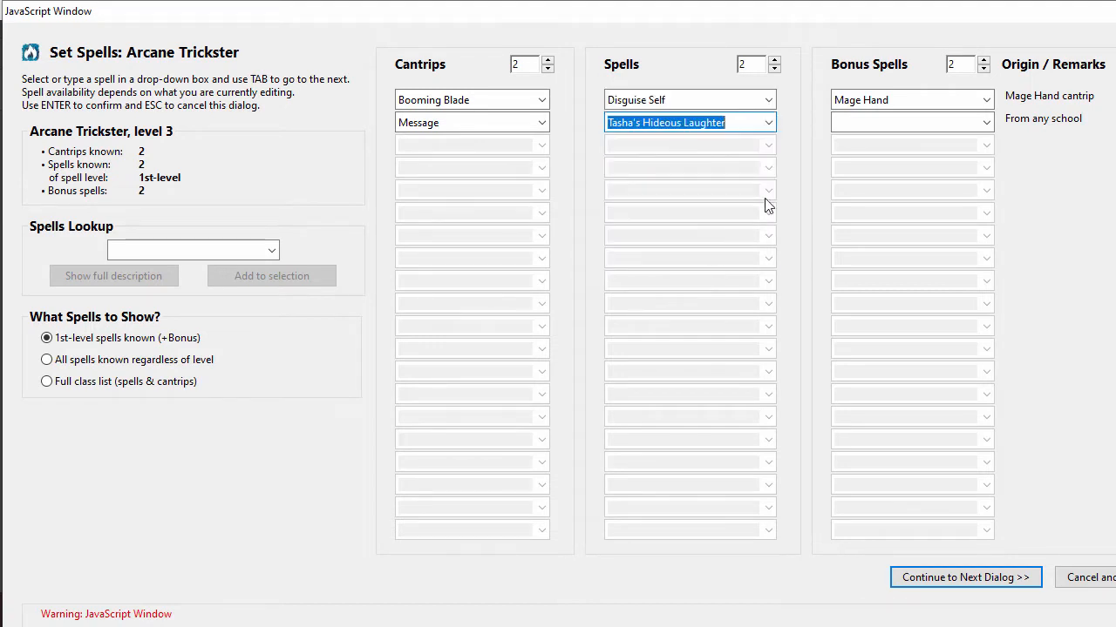
- Choose Find Familiar (R) as the second bonus spell, the one from any school
click(985, 124)
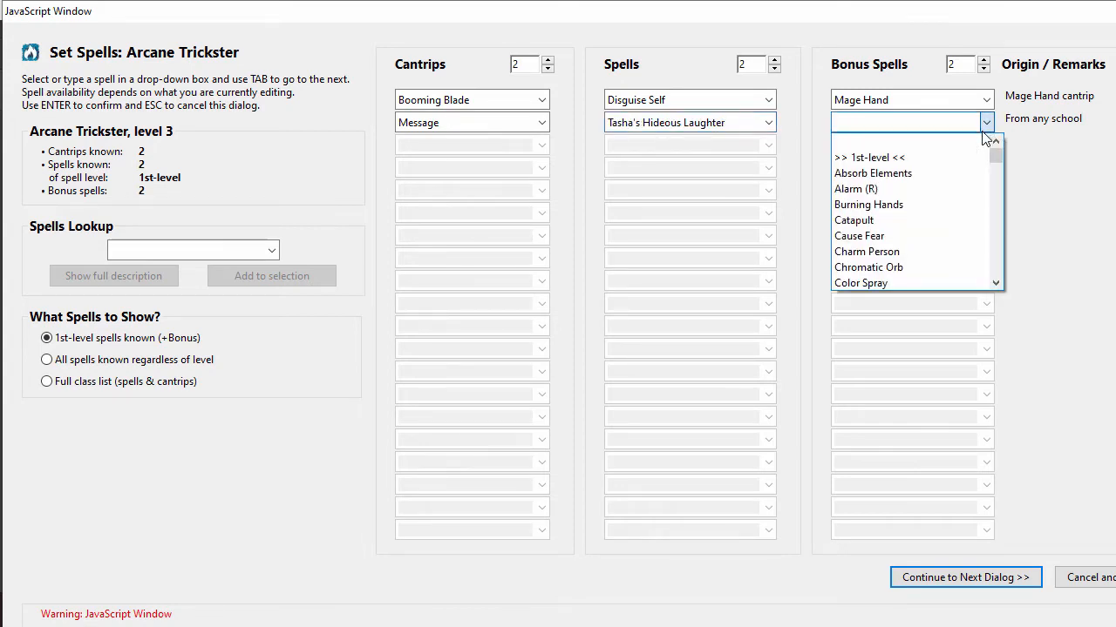
scroll(960, 232, down, 1)
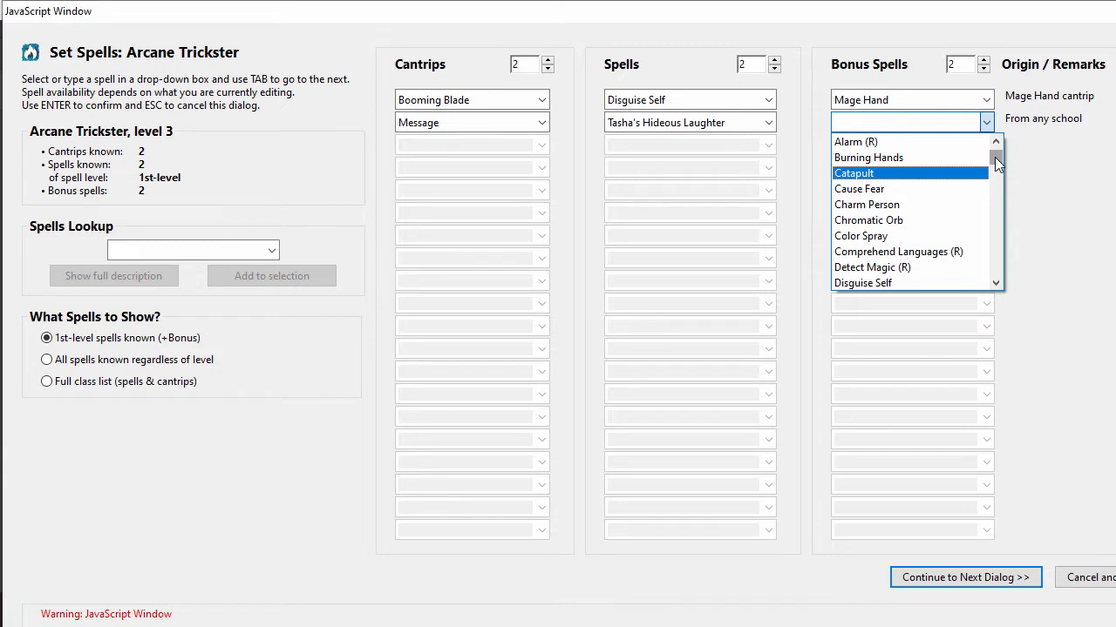
drag(994, 157, 995, 163)
scroll(933, 213, down, 1)
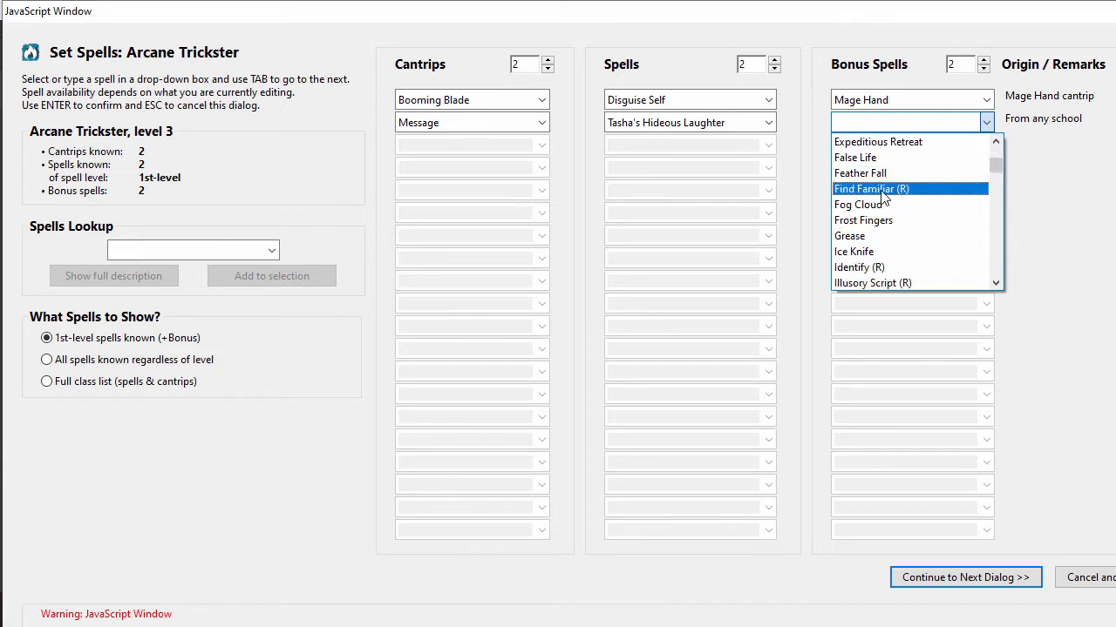
click(885, 189)
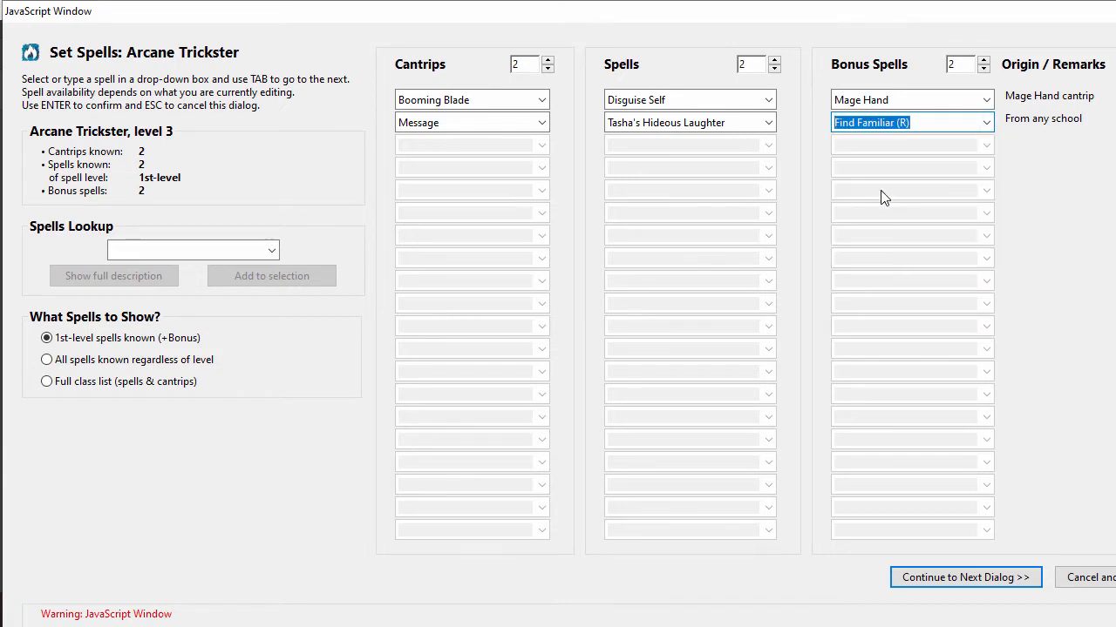
- Look up the full description of the Booming Blade spell and close it after reading
click(270, 251)
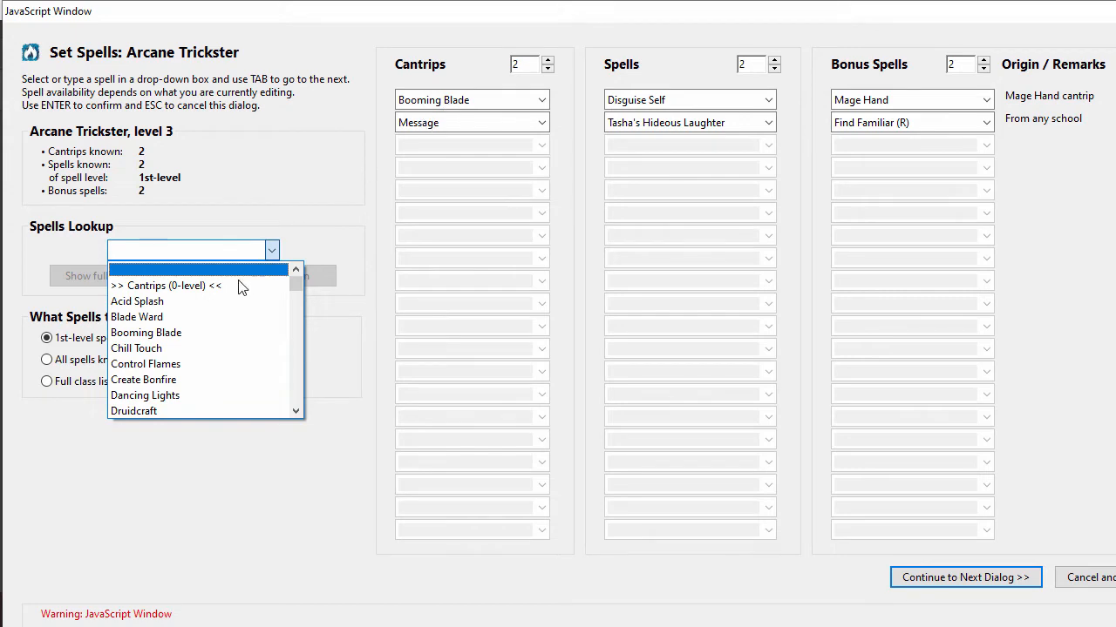
click(172, 333)
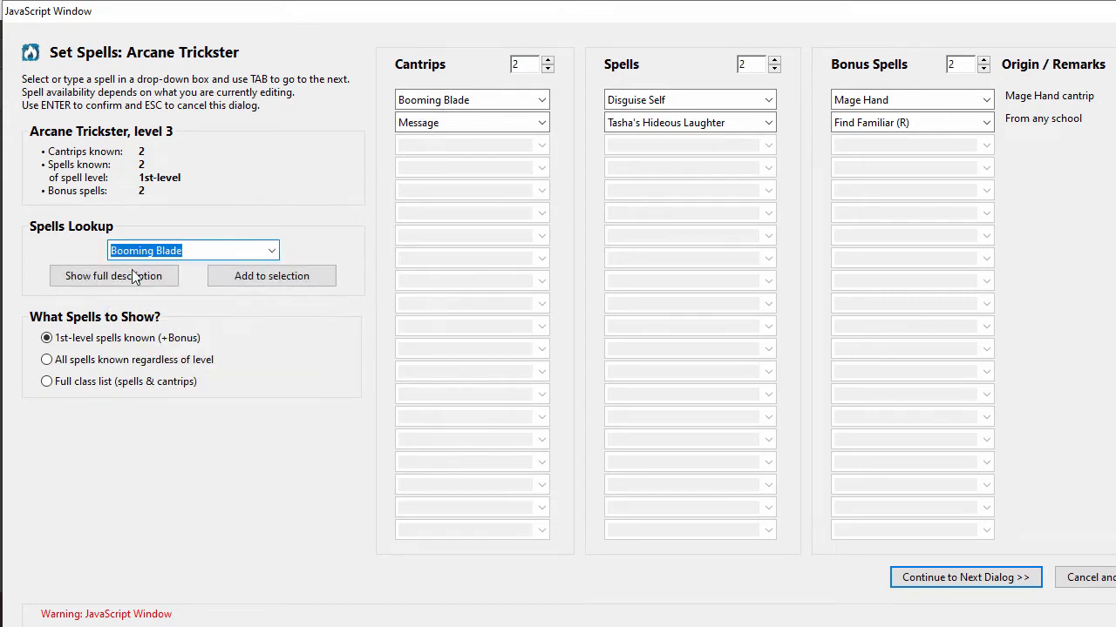
click(132, 276)
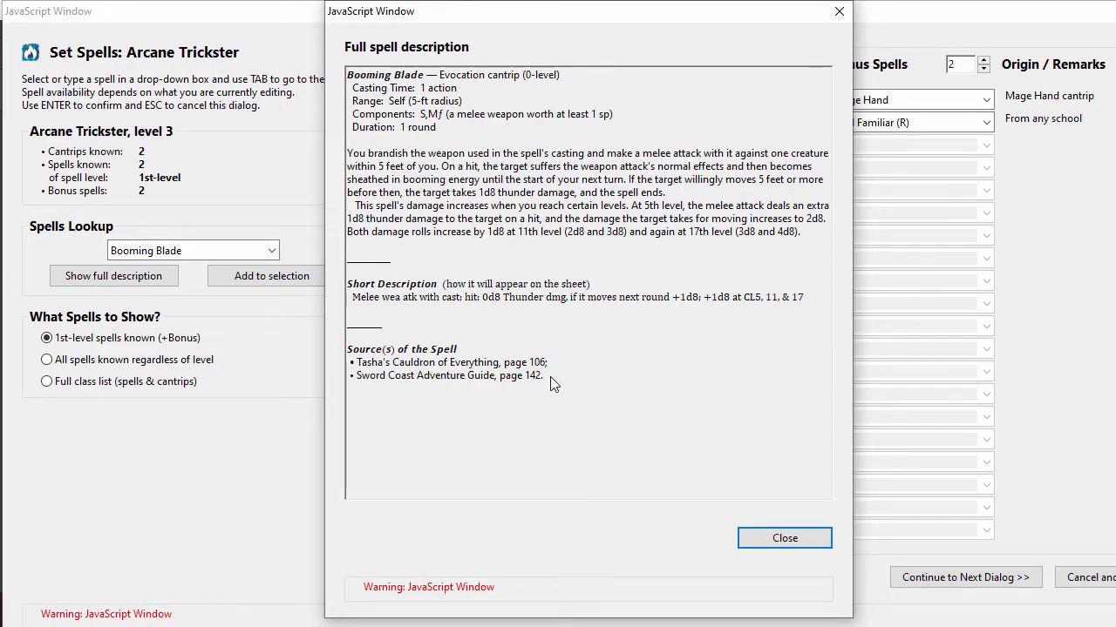
click(778, 536)
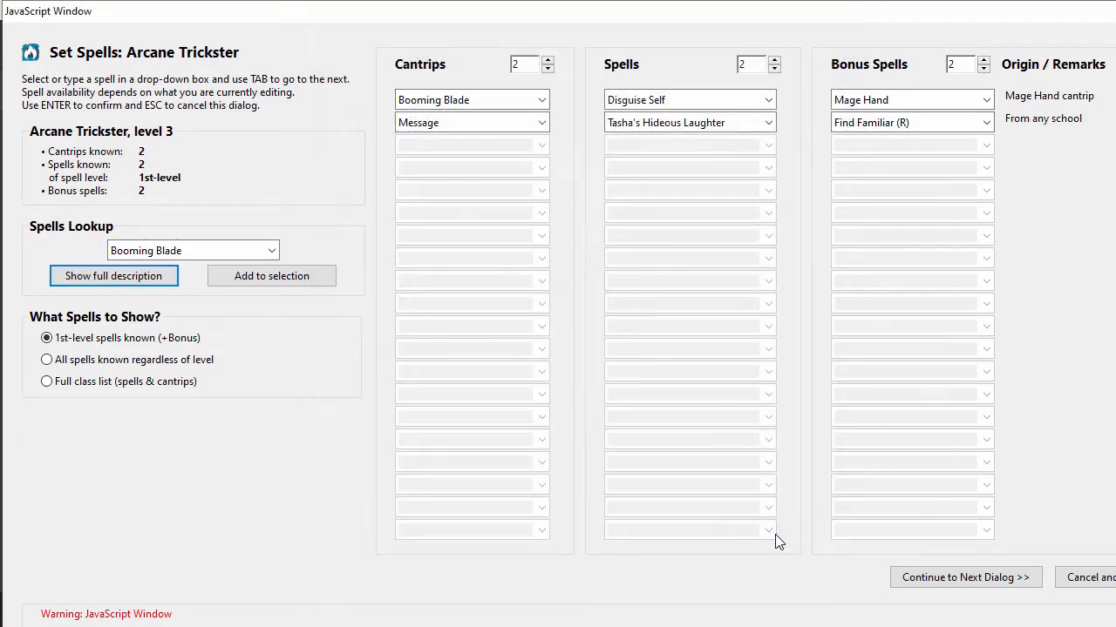
- Generate the spell sheet with Arcane Trickster included and review its cantrips and 1st-level spells
click(941, 579)
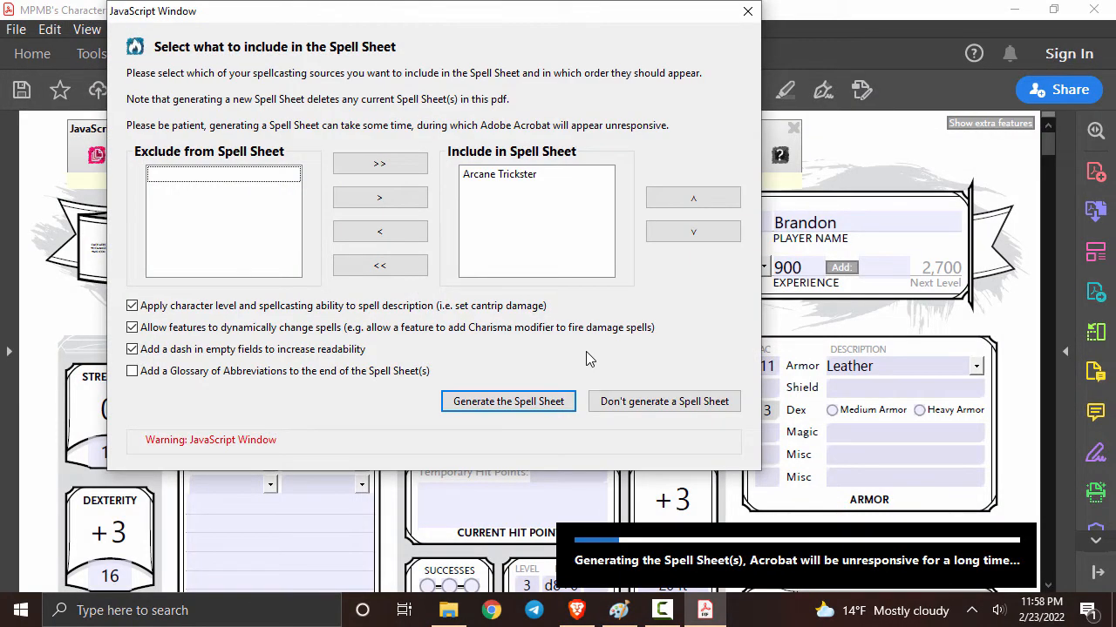
click(532, 410)
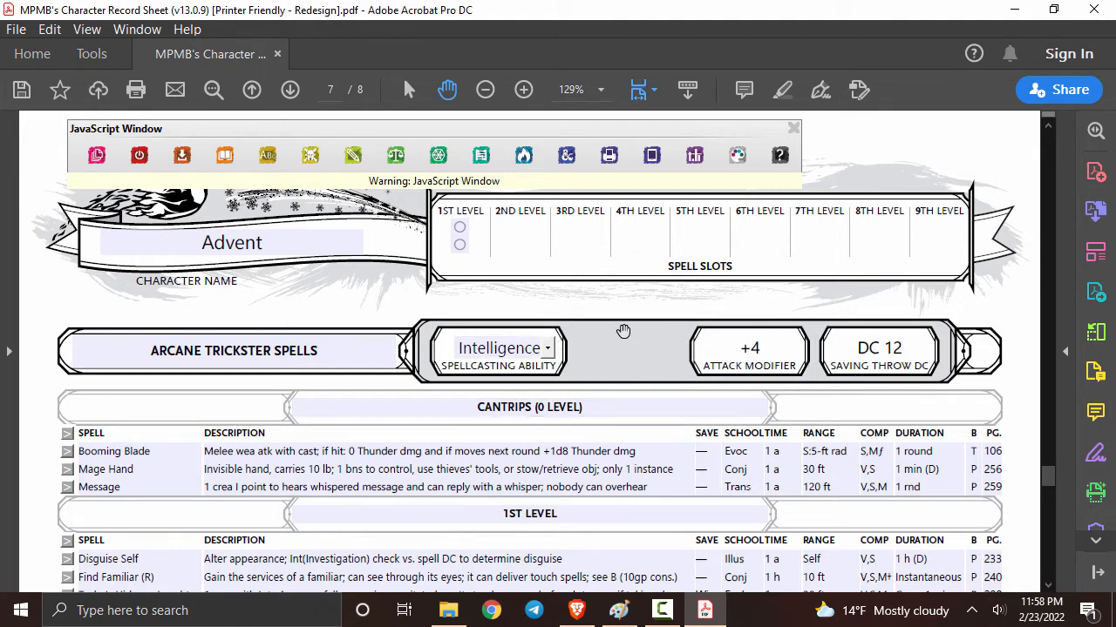
scroll(621, 337, down, 1)
scroll(621, 337, down, 1)
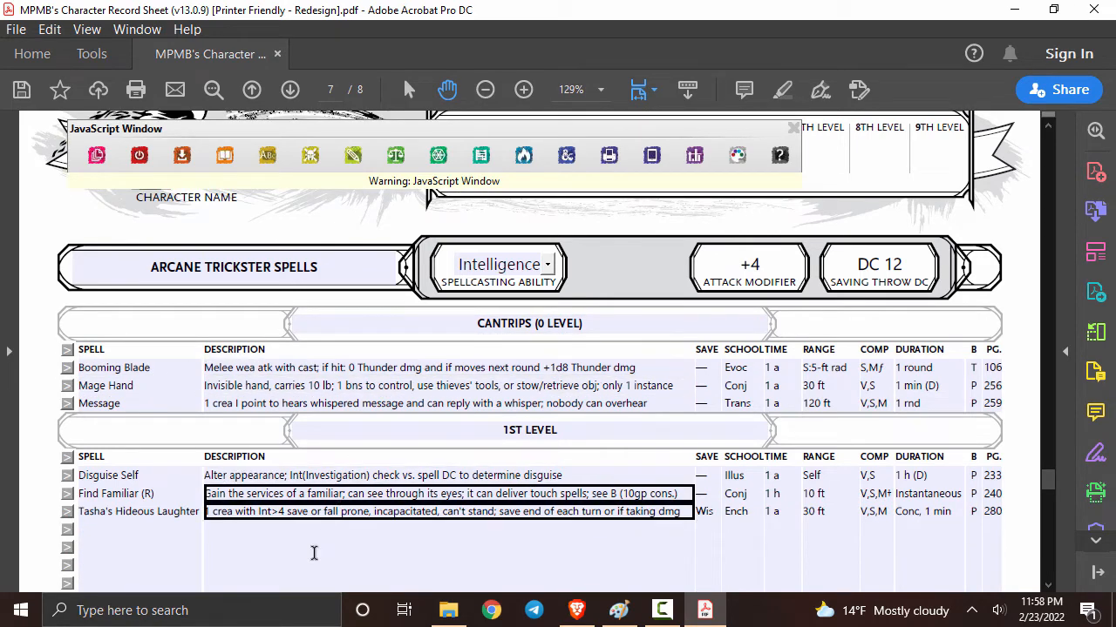
scroll(185, 556, down, 3)
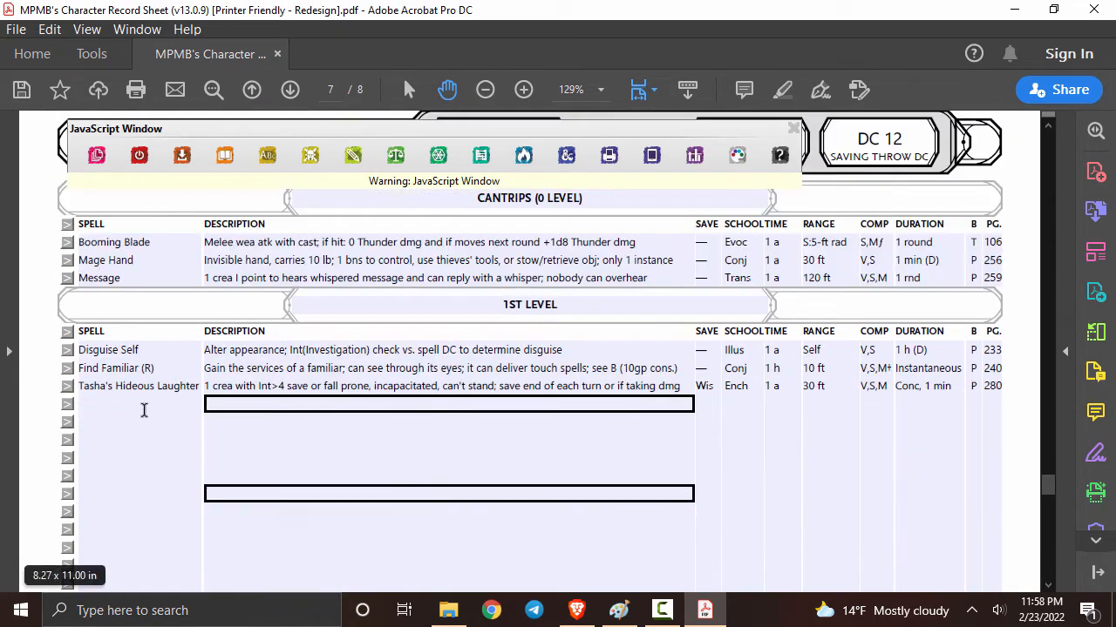
mouse_move(224, 365)
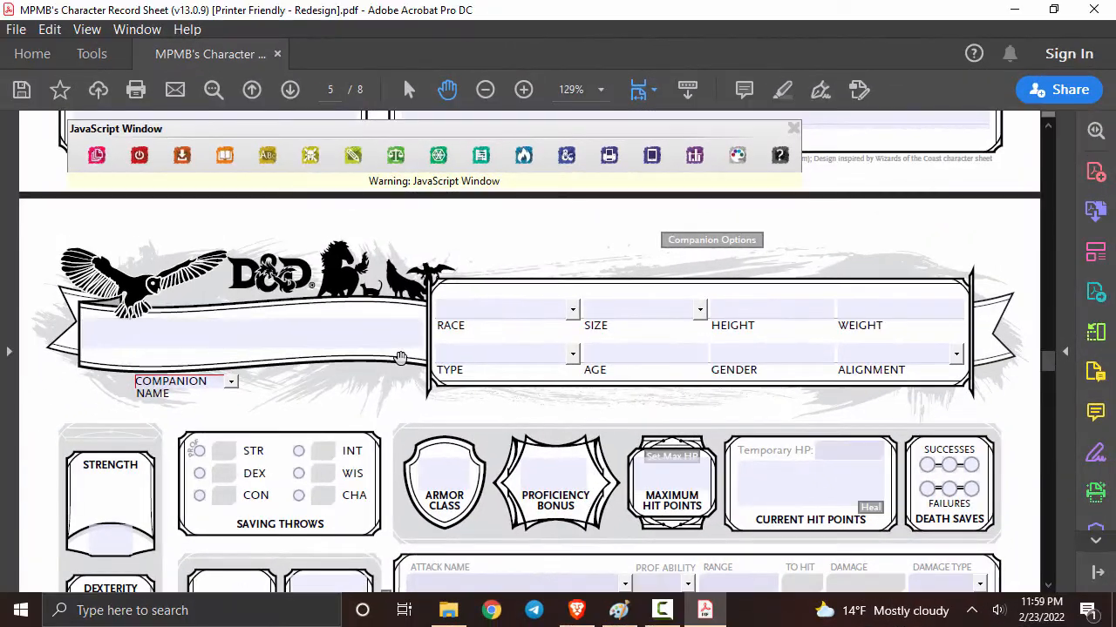
- Create an Owl familiar of the Celestial type with the Find Familiar spell on the companion page
click(684, 249)
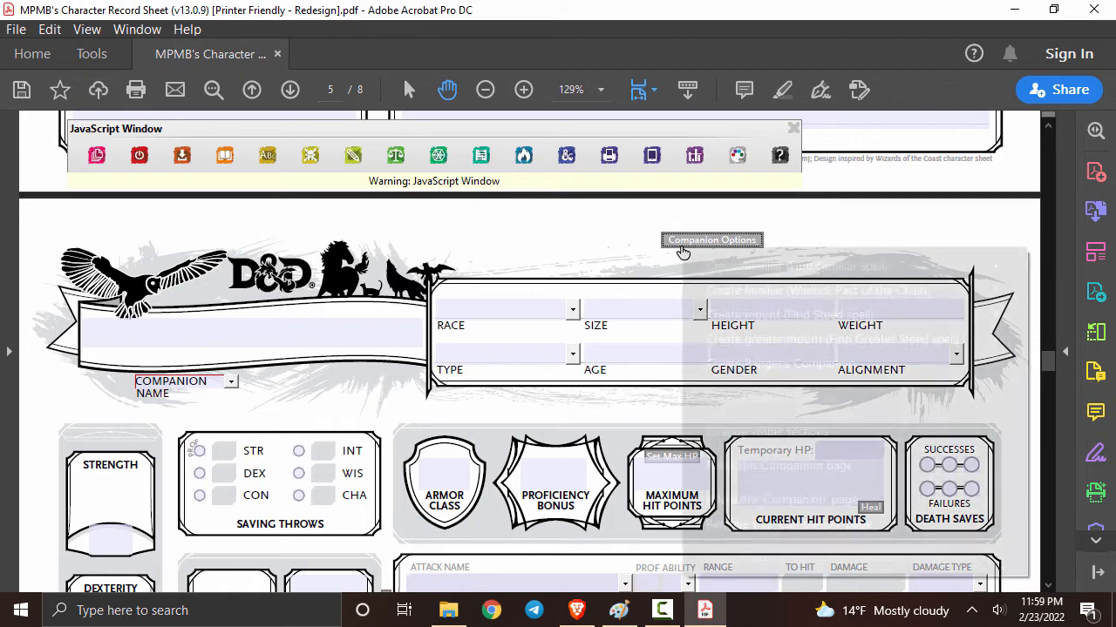
mouse_move(763, 268)
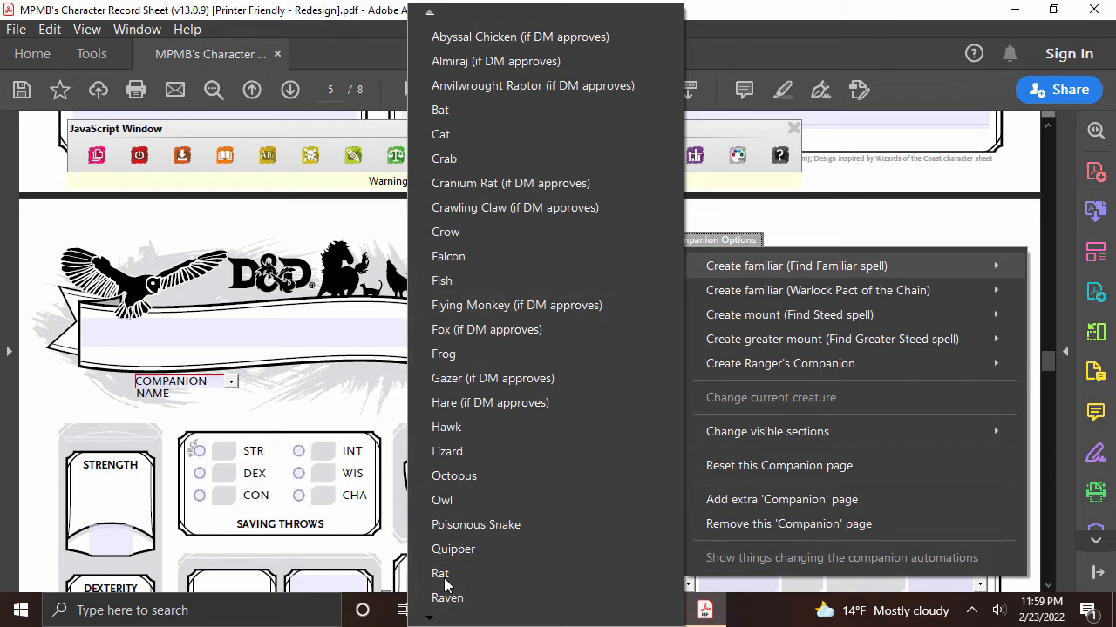
click(484, 509)
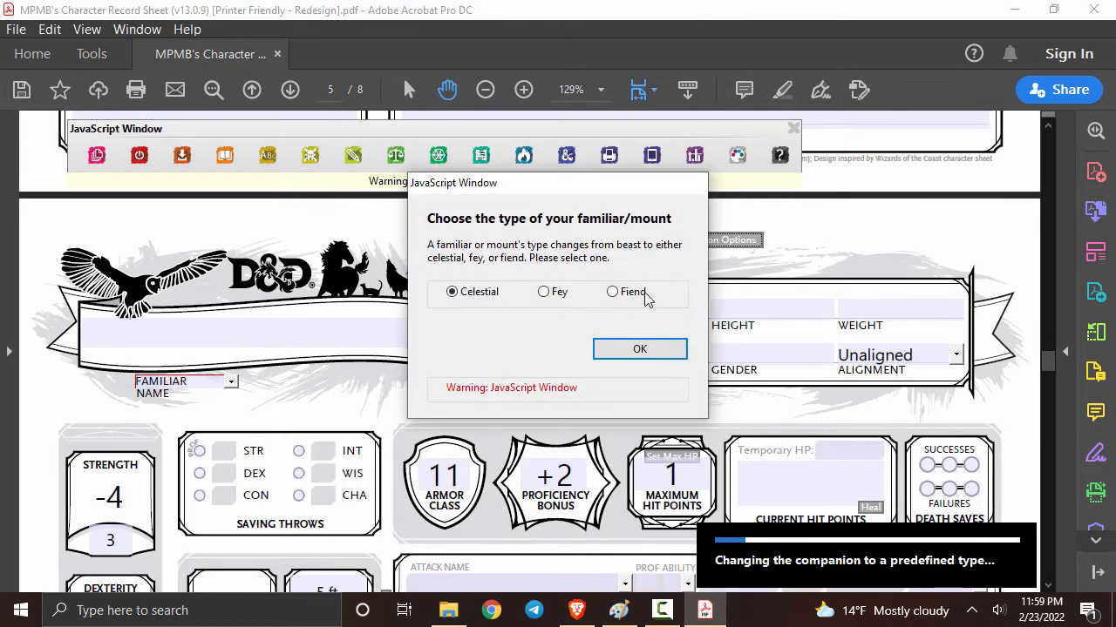
click(637, 347)
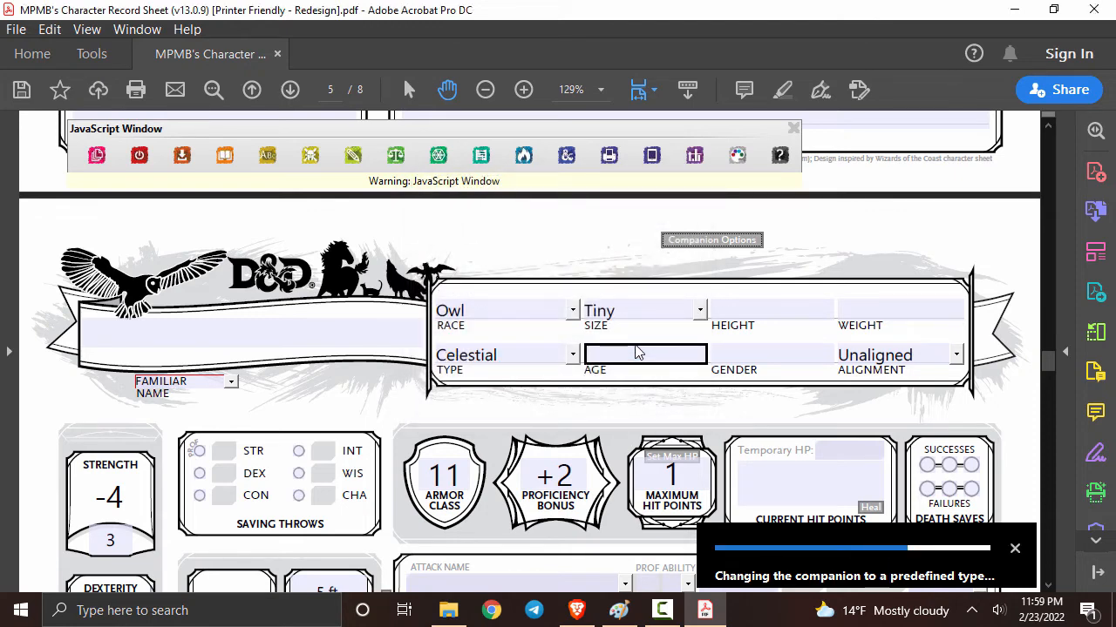
- Name the owl familiar Hedwig and look over its stats, attacks and features on the companion page
click(308, 337)
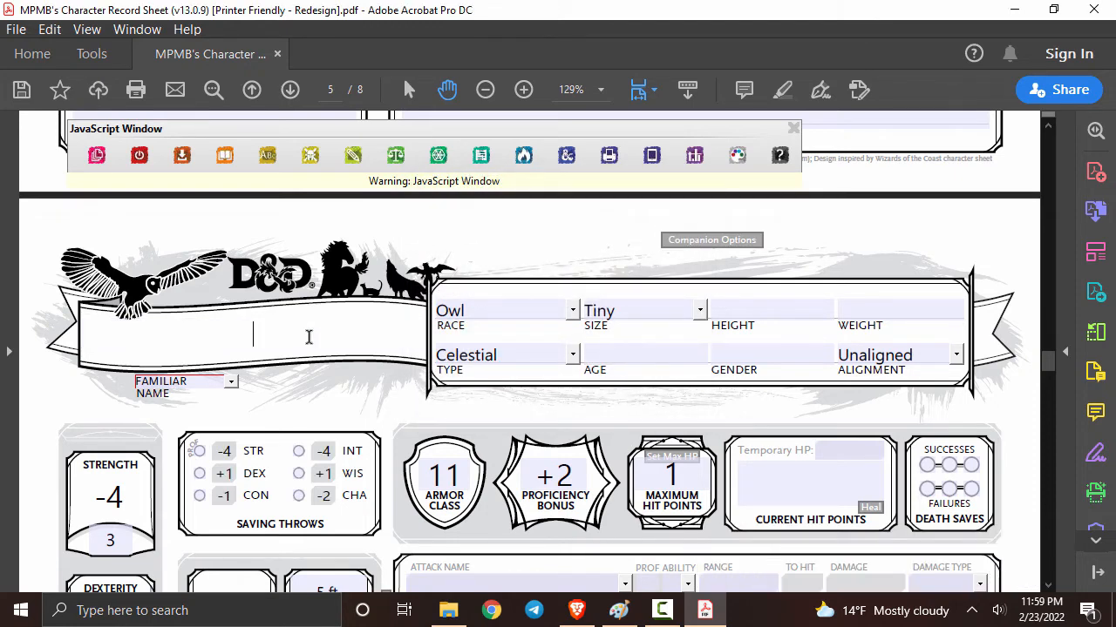
text(Hedwig)
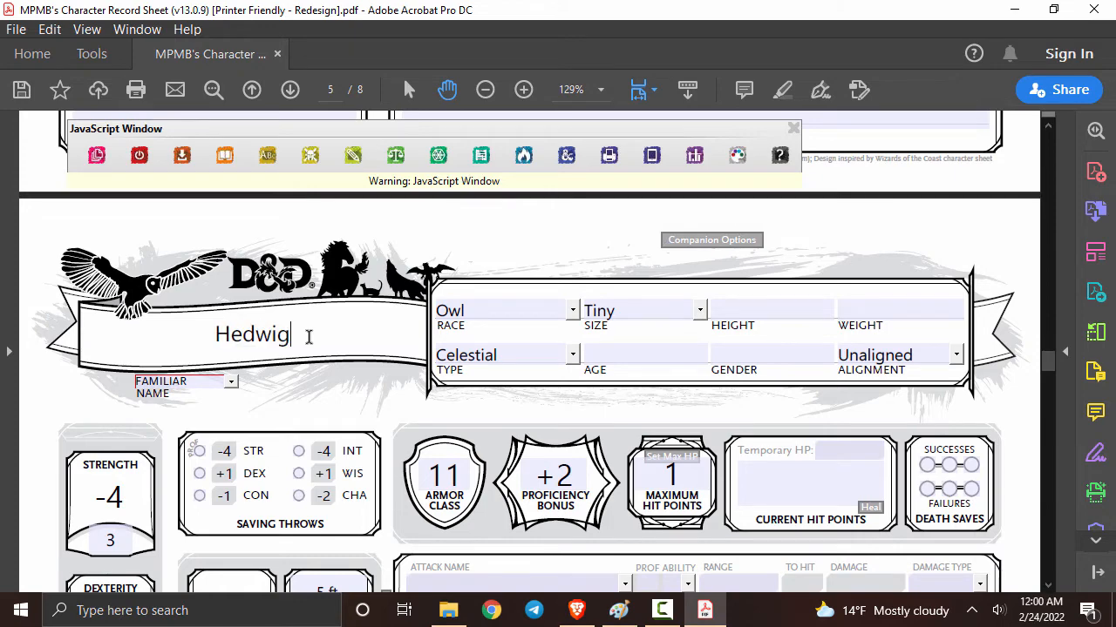
scroll(466, 386, down, 10)
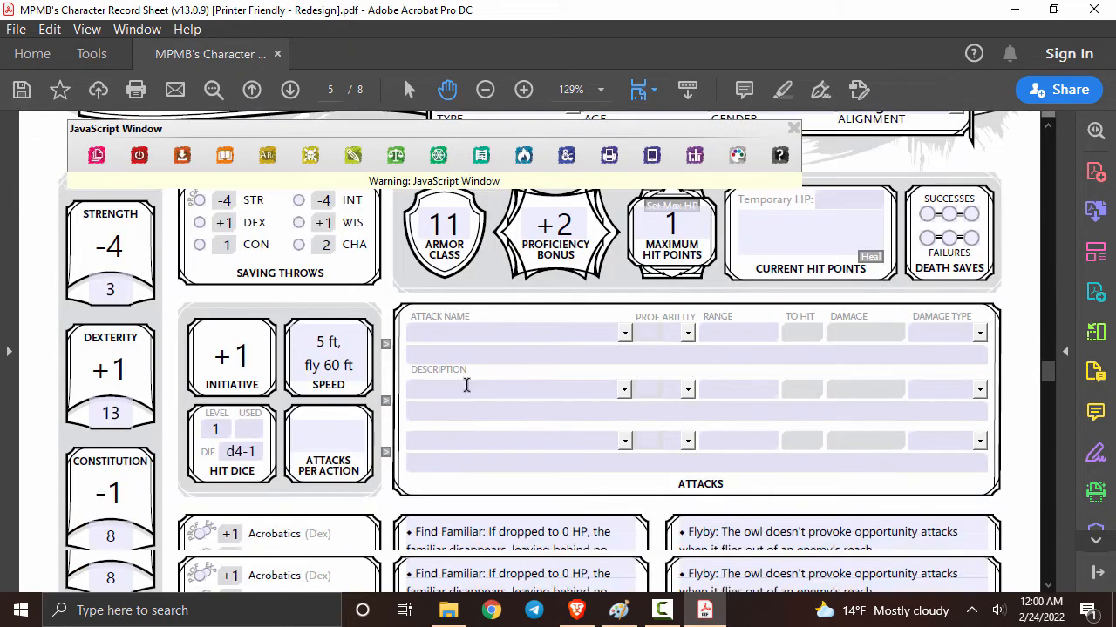
scroll(466, 386, down, 4)
scroll(466, 385, down, 9)
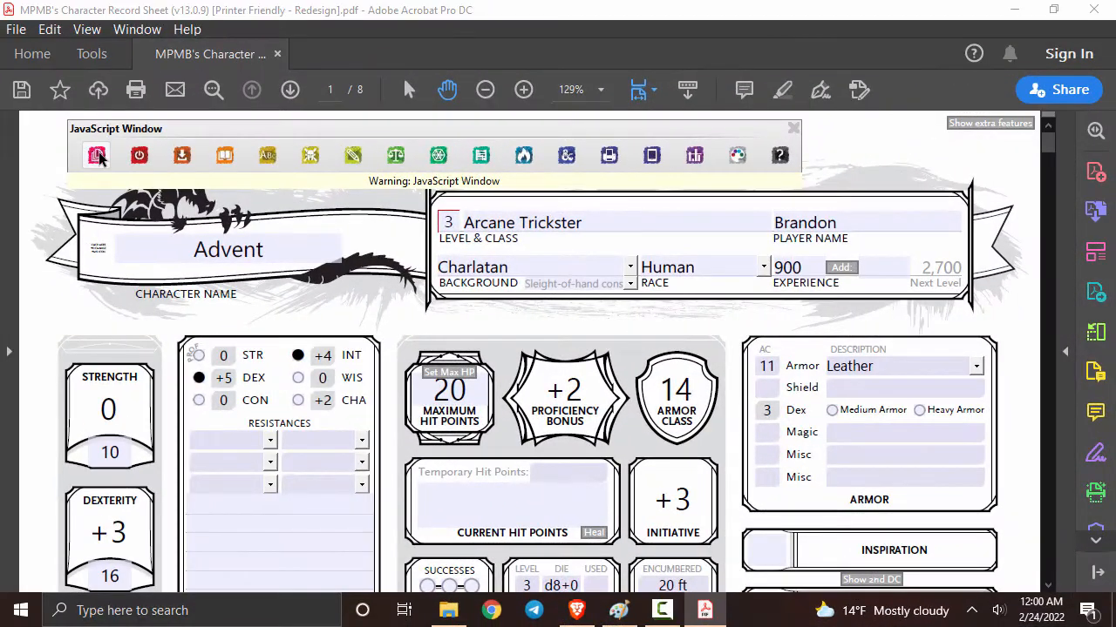
- Add the Wild Shapes sheet to the document and set its first wild shape to Black Bear
click(87, 150)
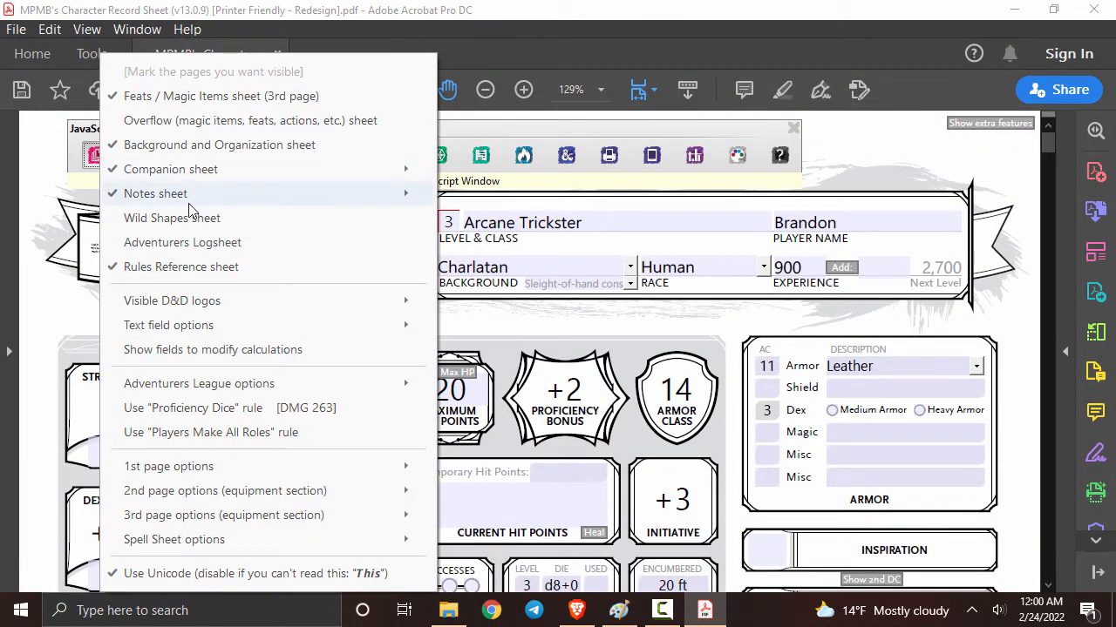
click(181, 222)
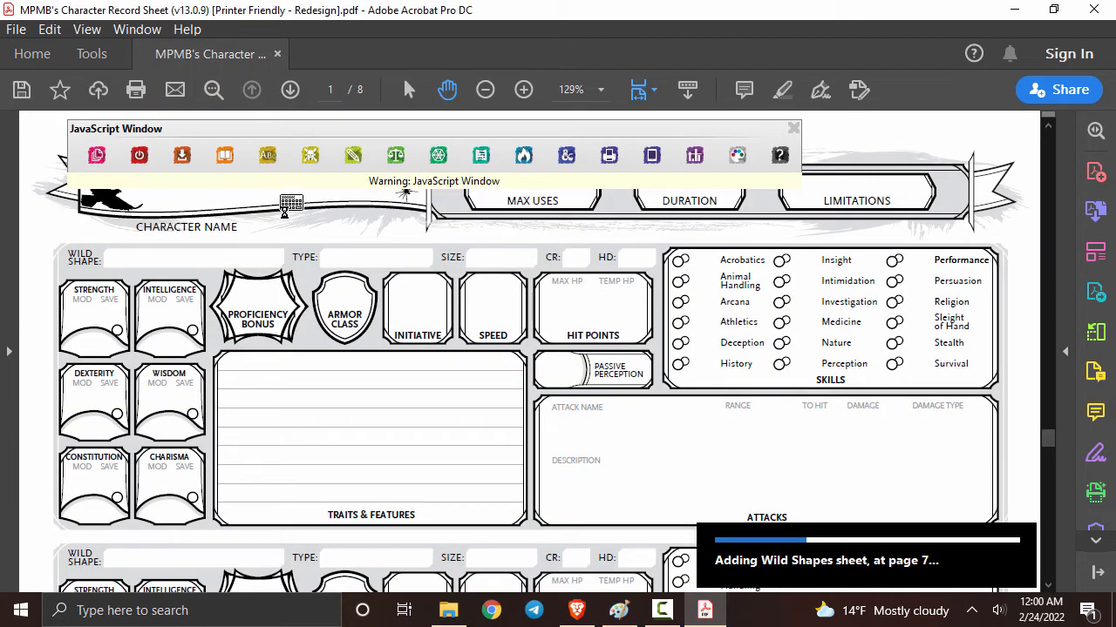
click(276, 259)
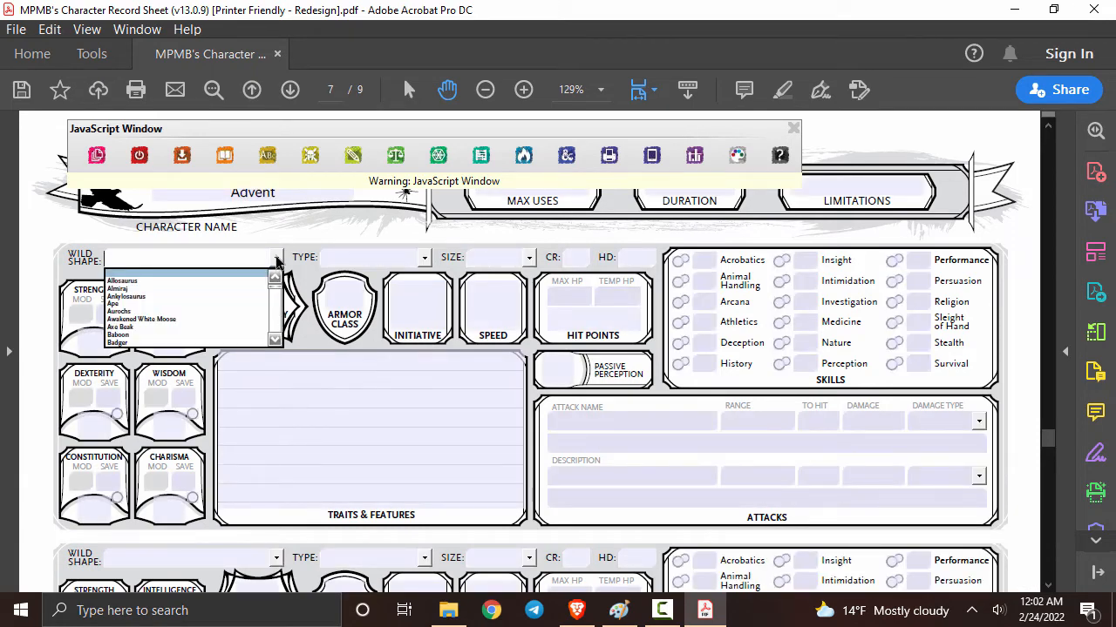
text(B)
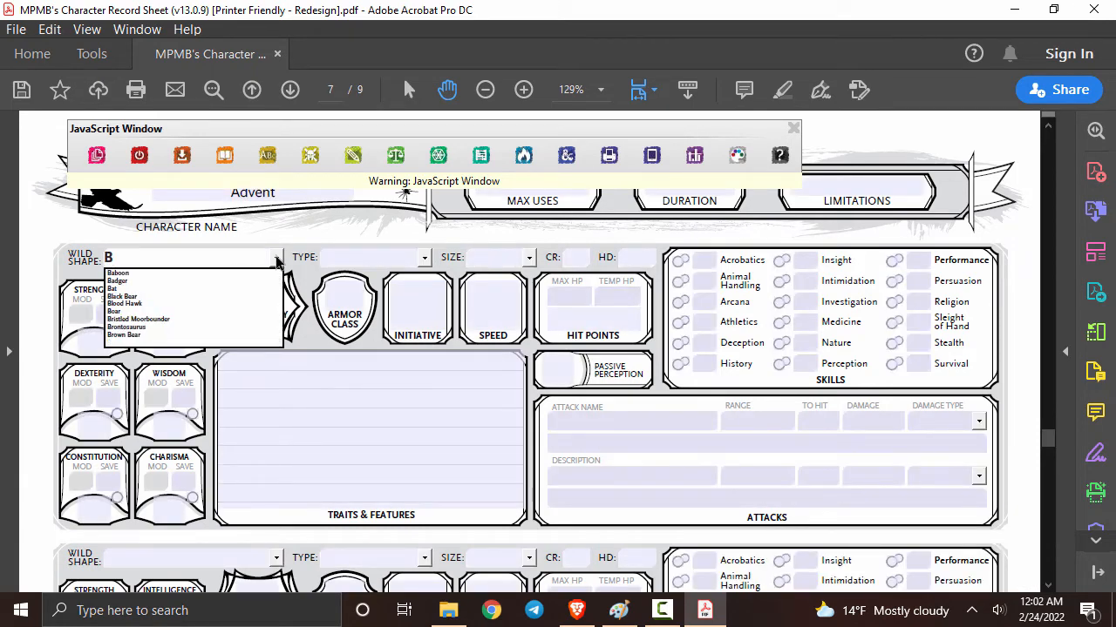
click(181, 296)
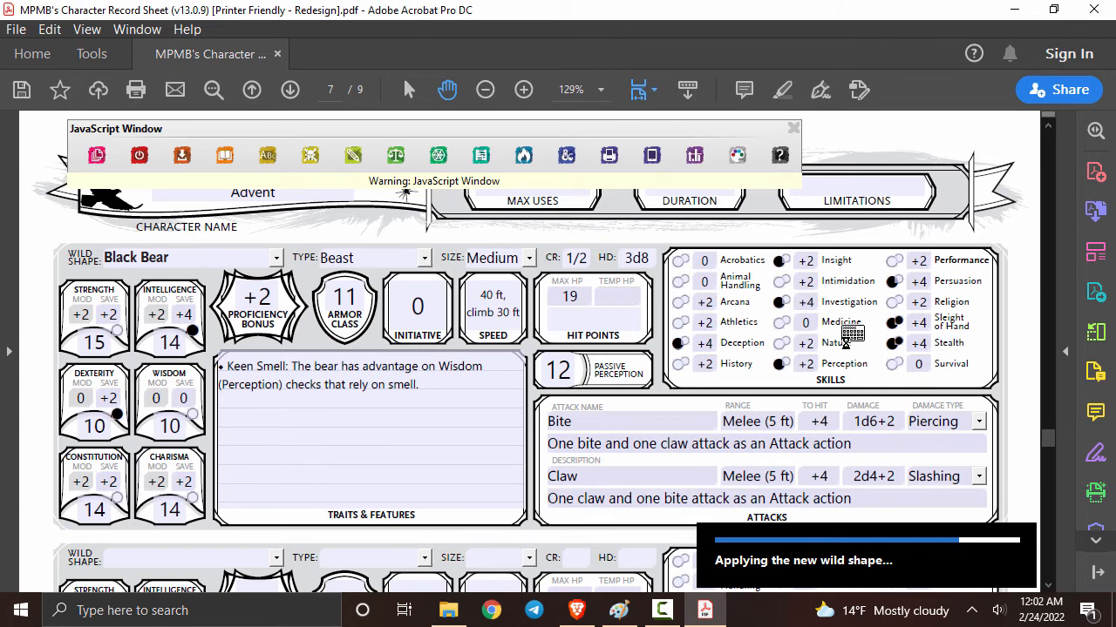
- Set the second wild shape on the Wild Shapes sheet to Warhorse
scroll(523, 366, down, 4)
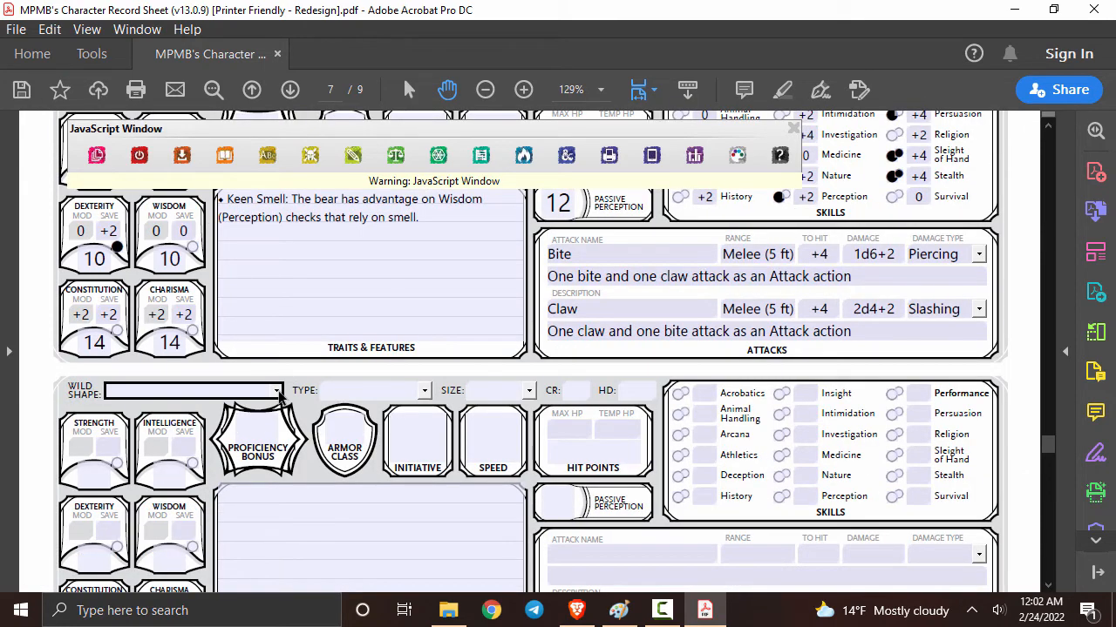
click(274, 392)
scroll(254, 391, down, 3)
text(Warhorse)
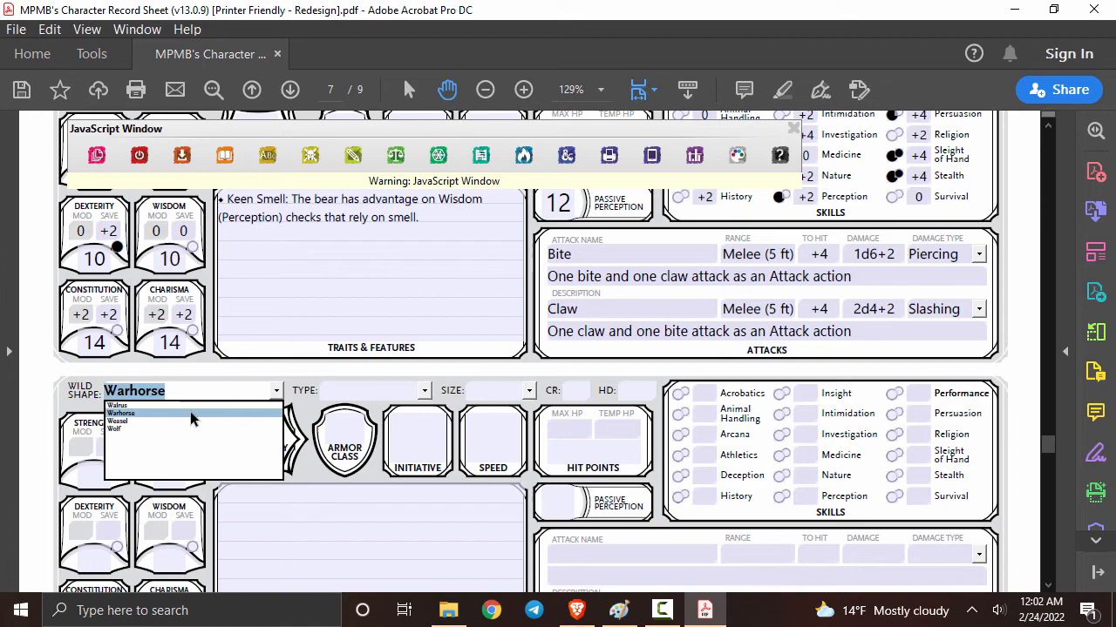
click(190, 411)
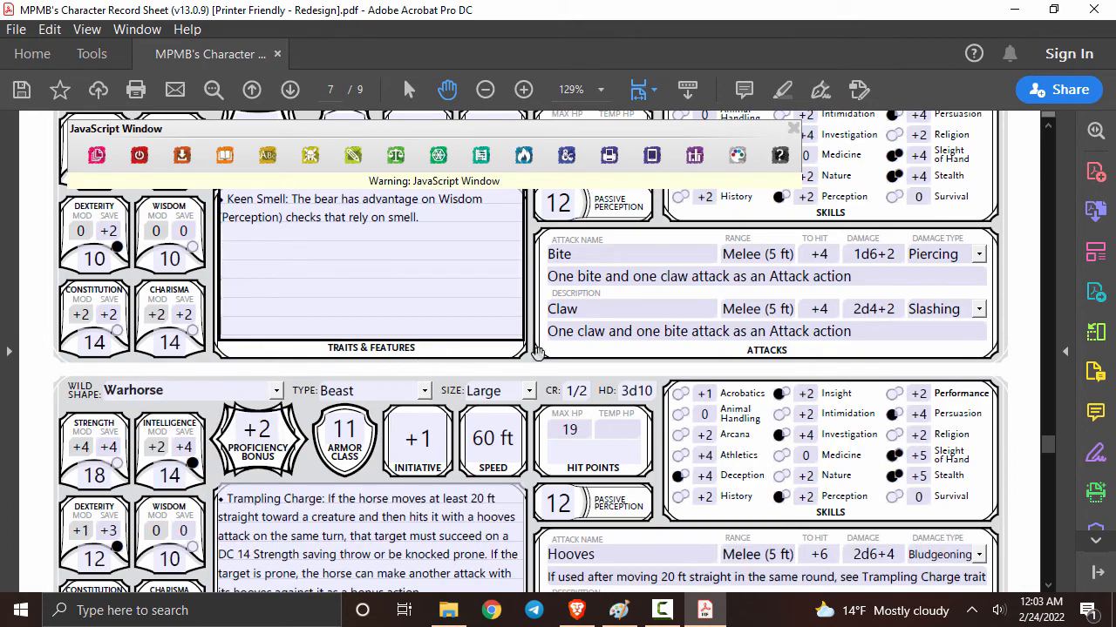
- Convert the character sheet to its version for mobile use
scroll(416, 358, down, 1)
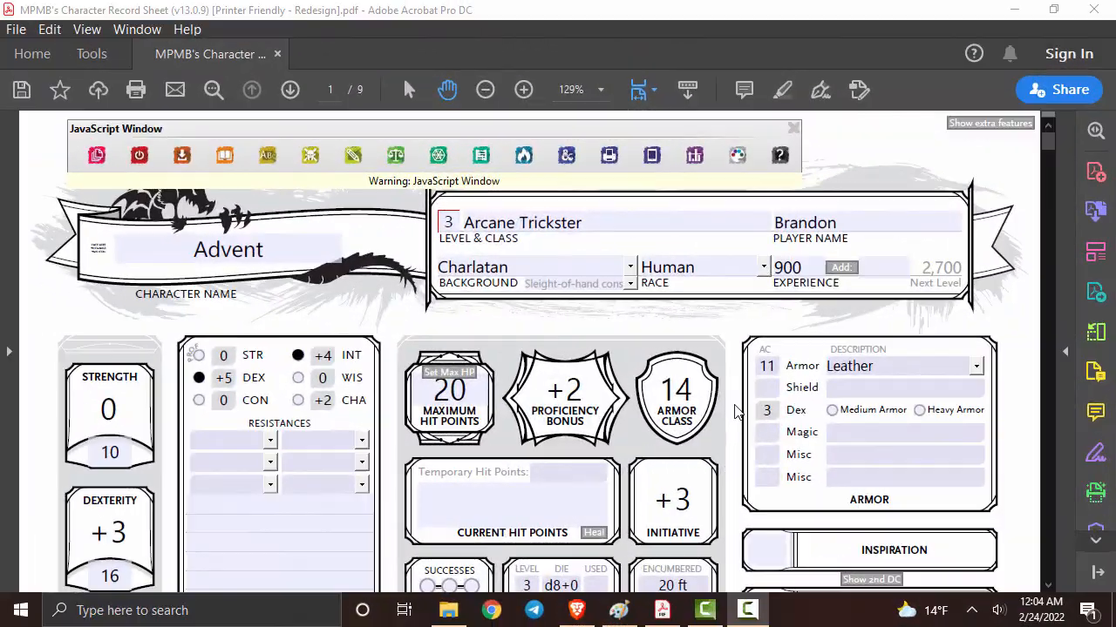
click(652, 156)
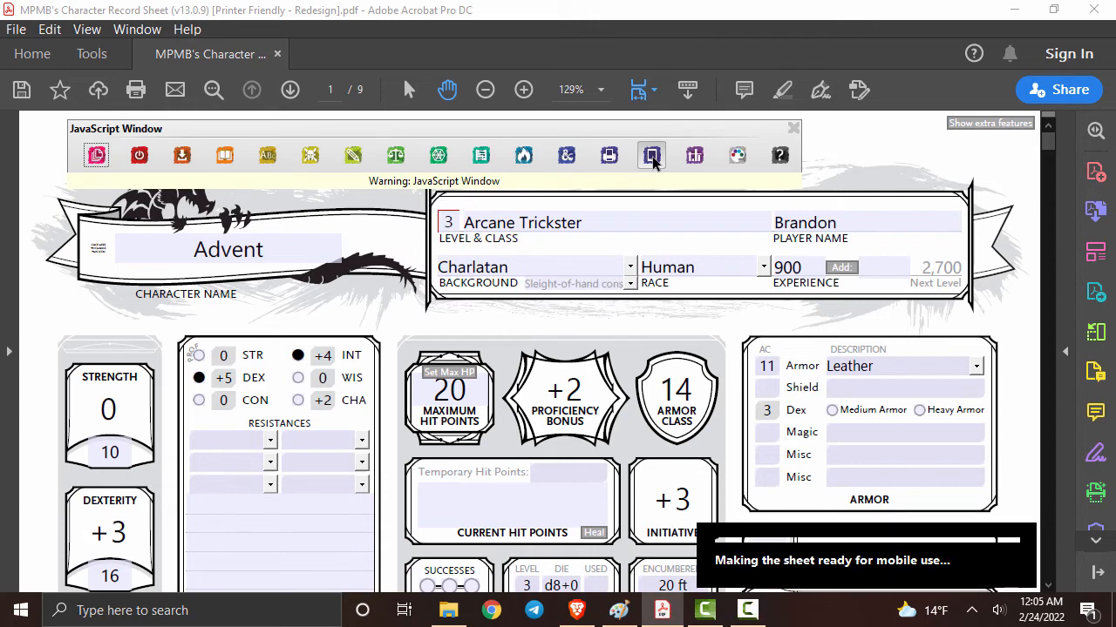